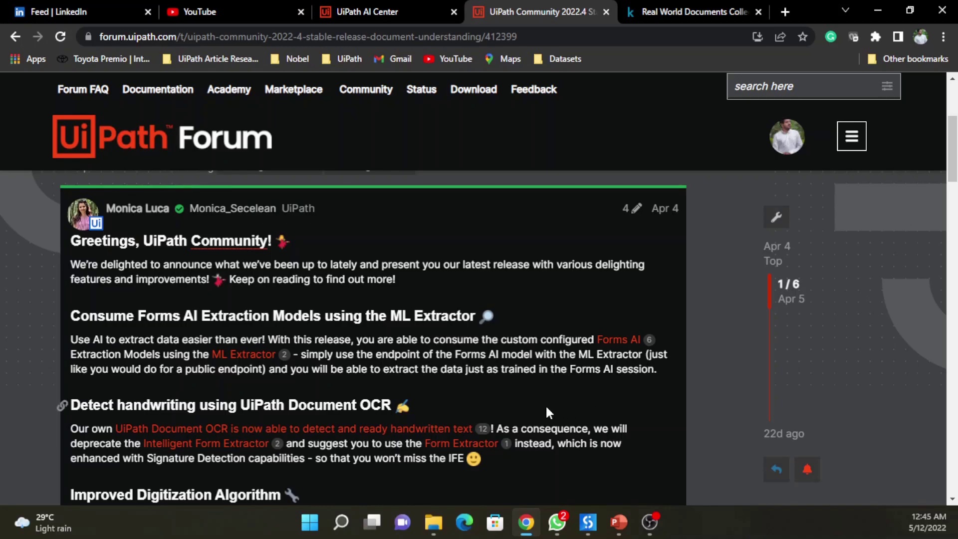
Step: Read the UiPath Document Understanding 2022.4 release notes from the handwriting detection section to the public dataset training section
scroll(547, 409, "down", 1)
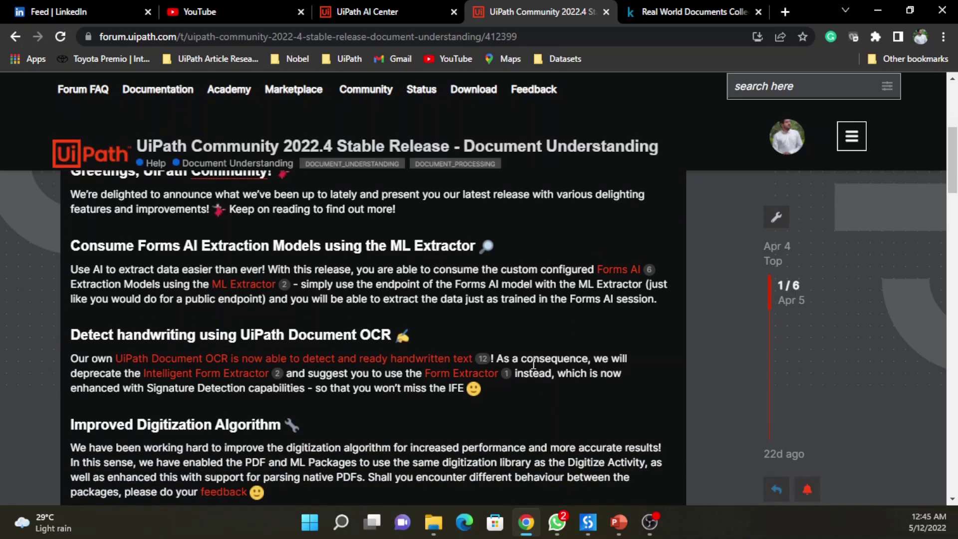
scroll(531, 359, "down", 1)
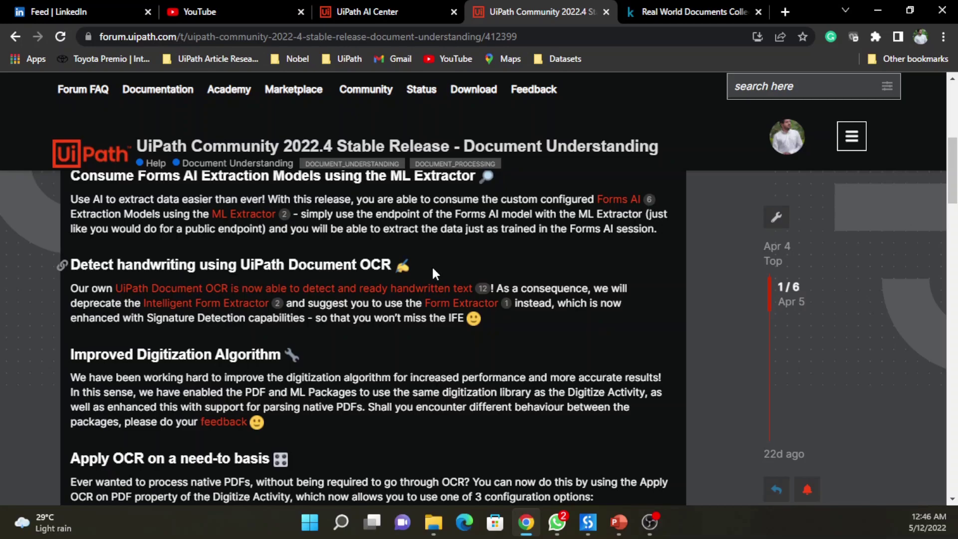
scroll(460, 247, "down", 1)
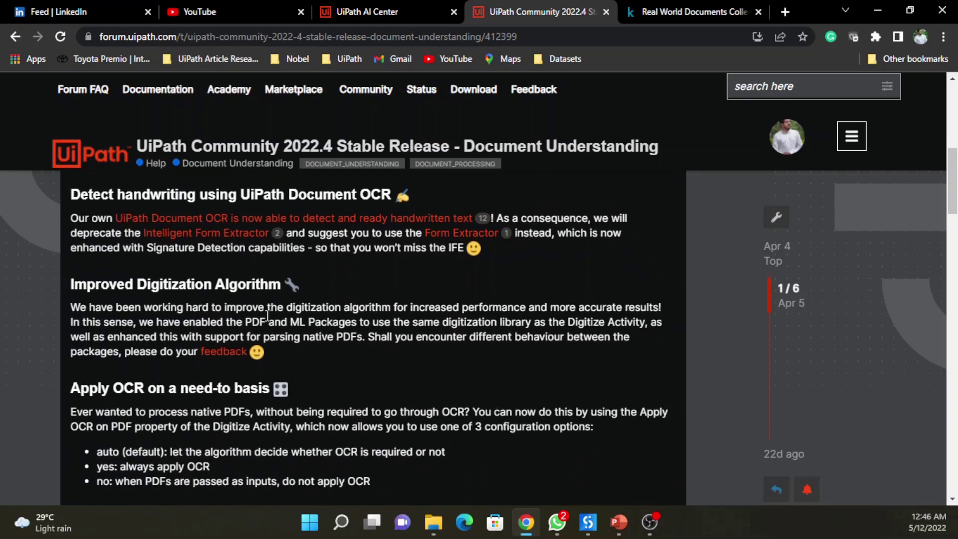
scroll(403, 338, "down", 1)
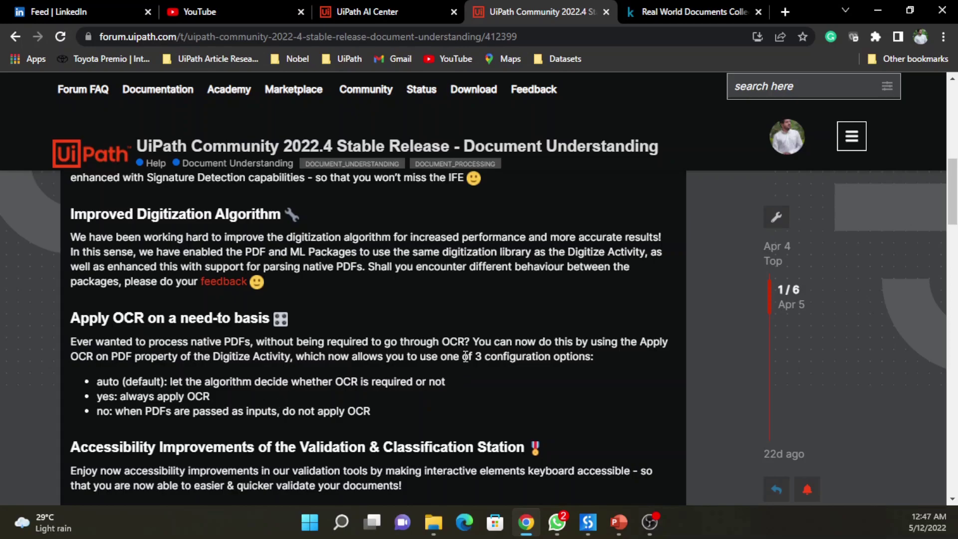
scroll(483, 324, "down", 3)
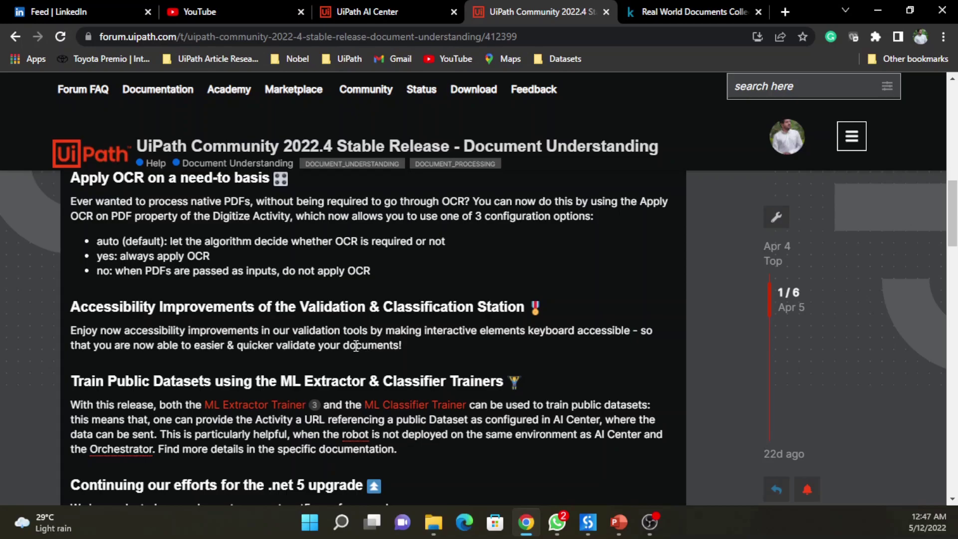
Step: Switch to the Real World Documents Collections dataset page on Kaggle, expand its description and review the list of document classes
left_click(589, 522)
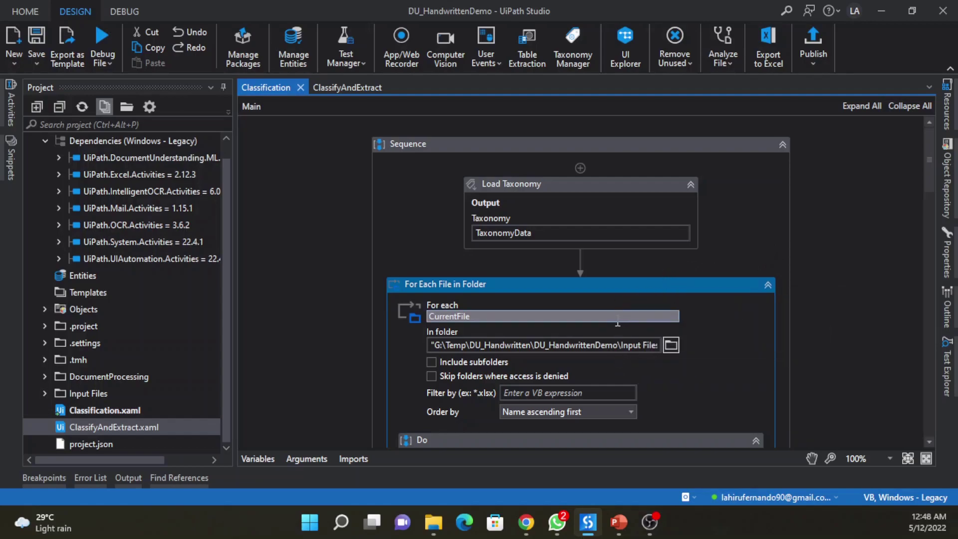
left_click(528, 521)
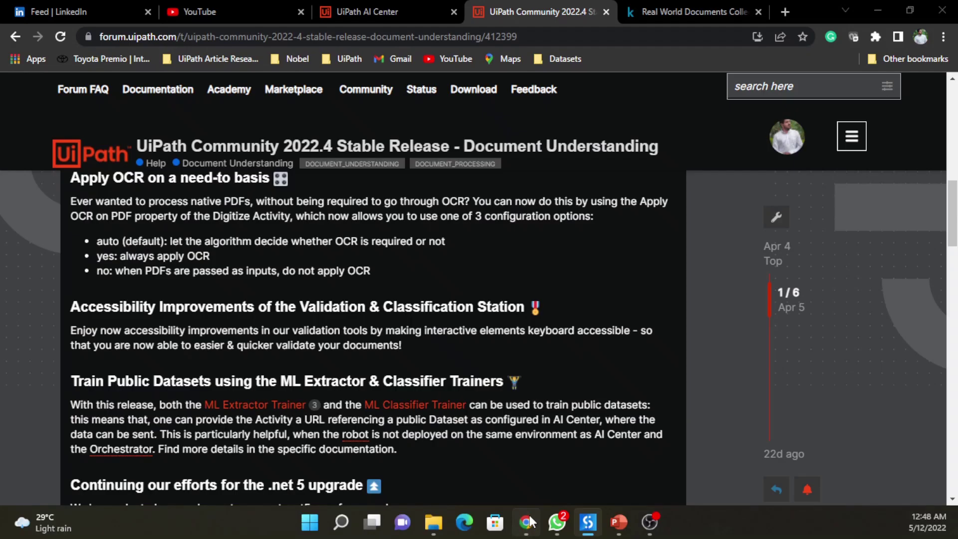
left_click(681, 11)
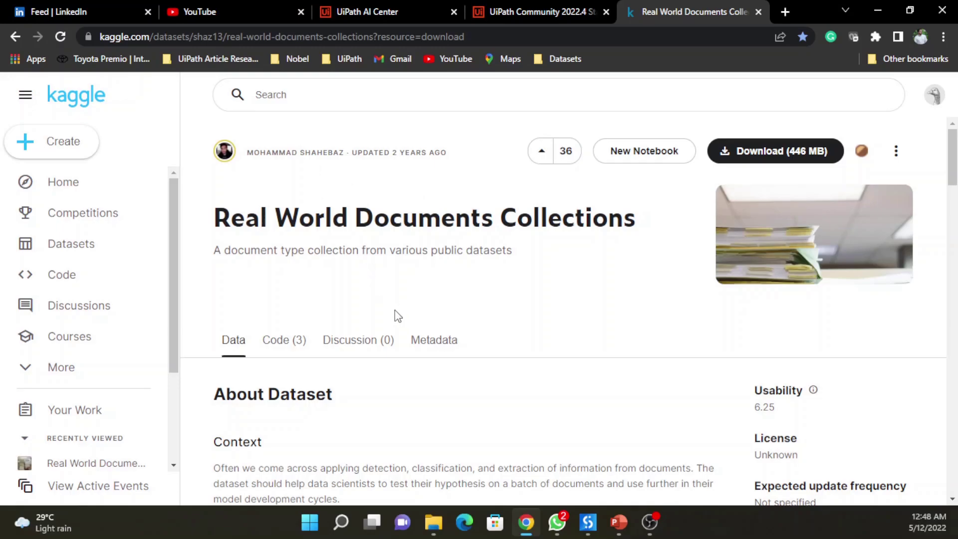
scroll(546, 369, "down", 1)
scroll(556, 374, "down", 4)
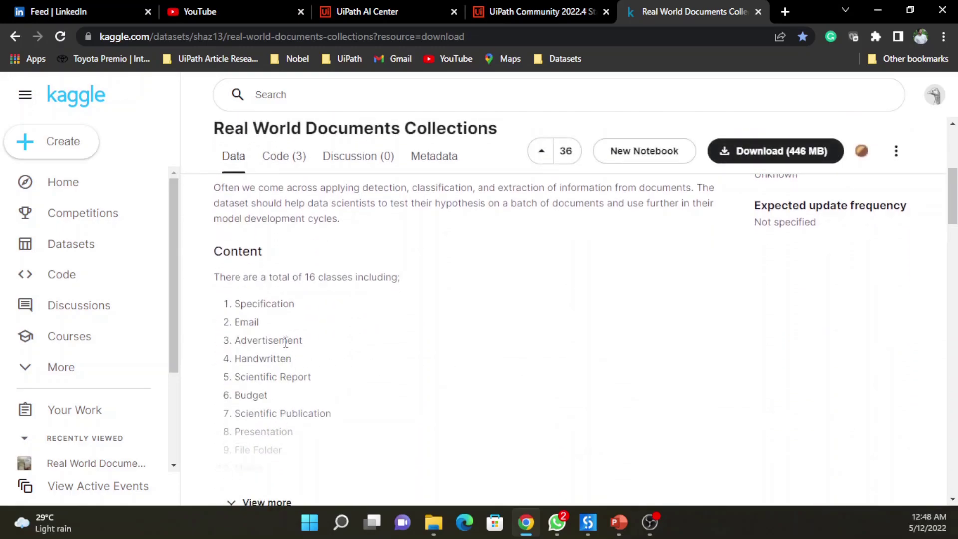
scroll(286, 351, "down", 1)
left_click(284, 429)
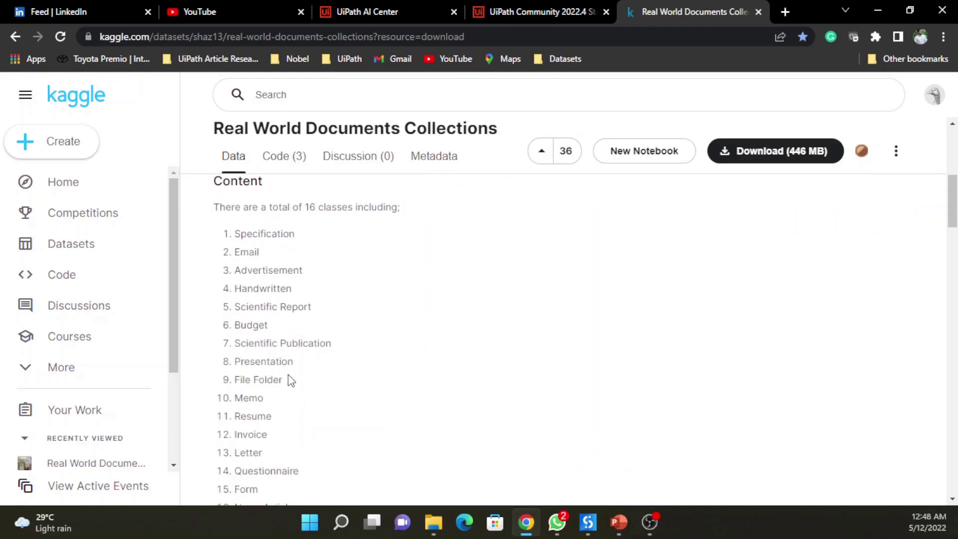
scroll(289, 381, "down", 2)
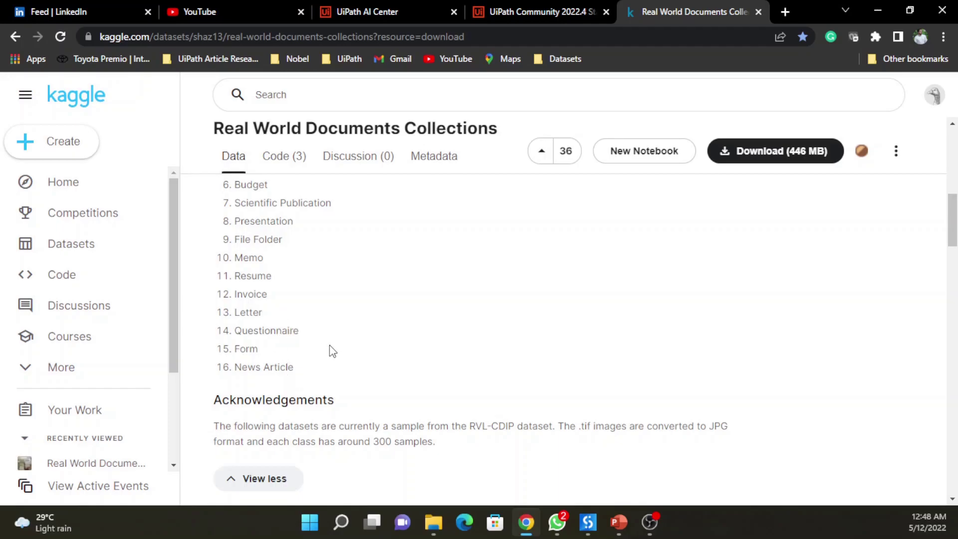
scroll(346, 372, "up", 1)
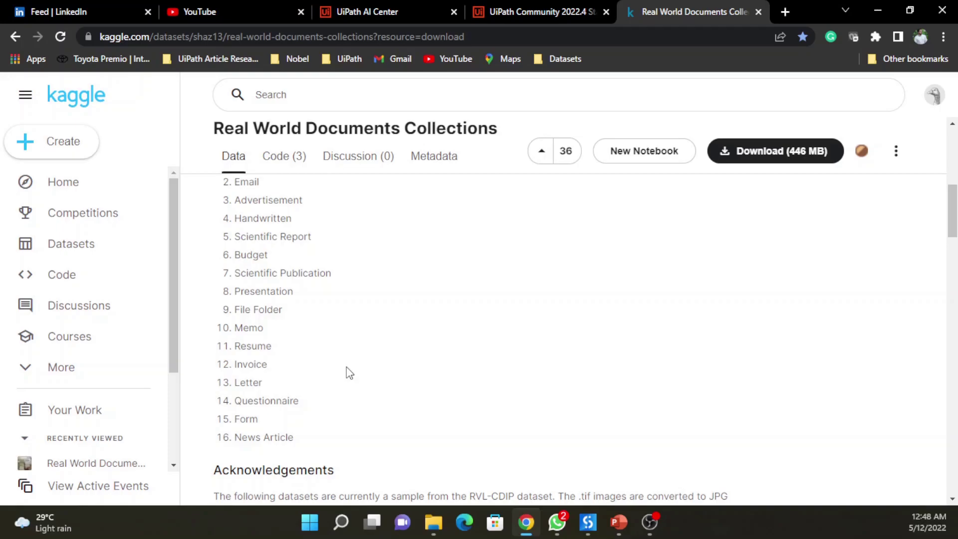
Step: Switch to the Input Files folder in File Explorer and open the image 94408048_94408050
mouse_move(433, 529)
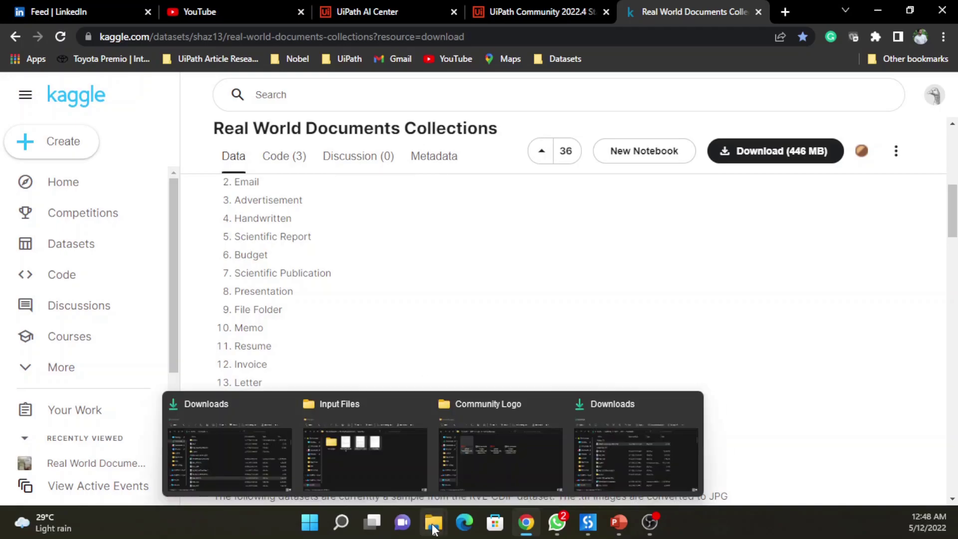
left_click(409, 467)
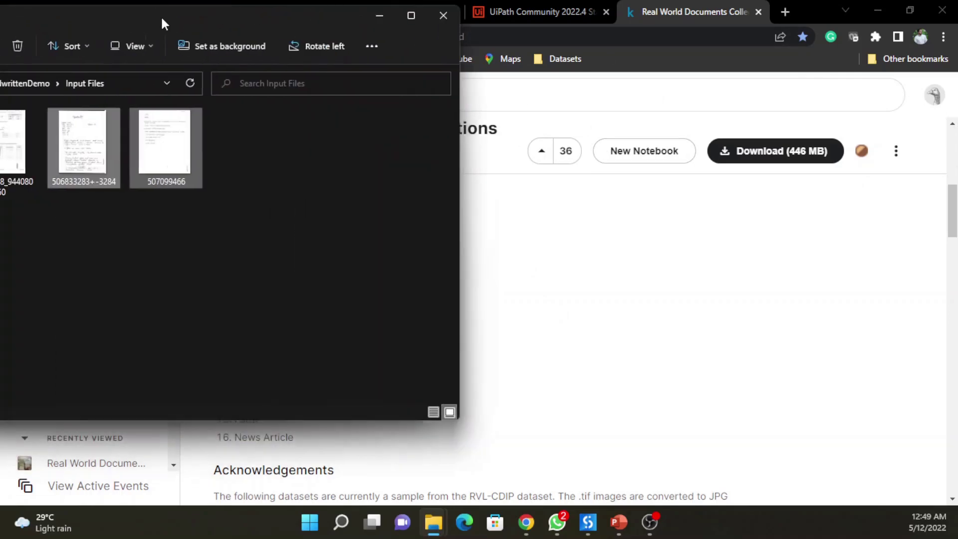
left_click_drag(160, 22, 479, 111)
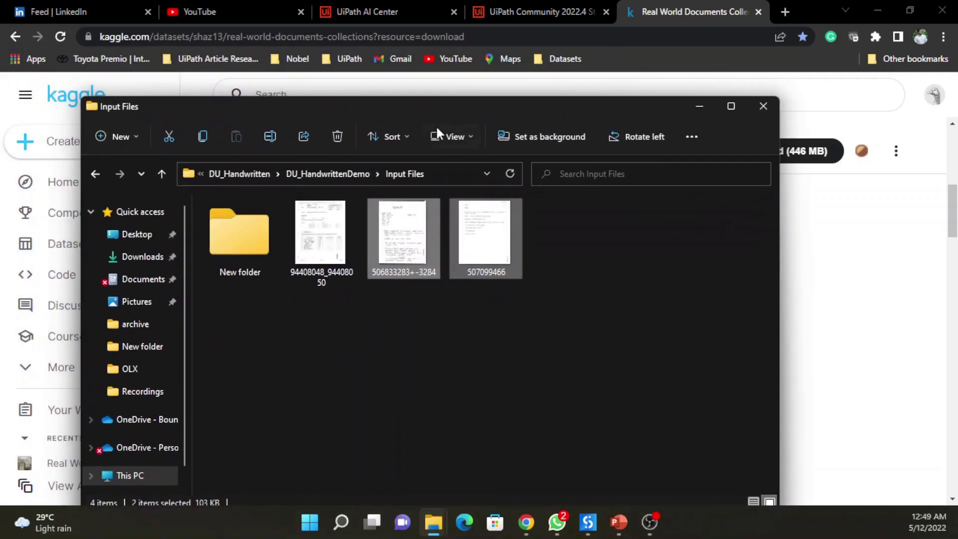
double_click(318, 243)
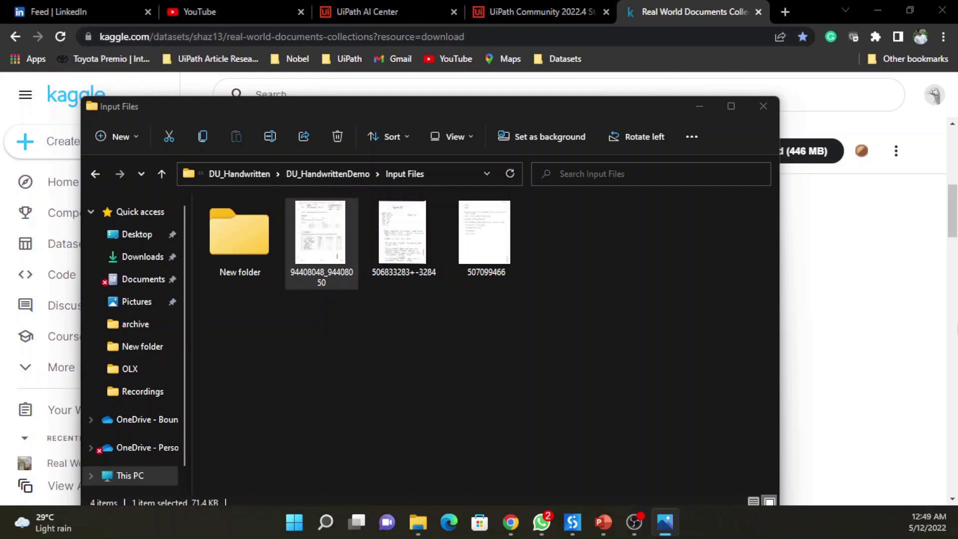
key("Return")
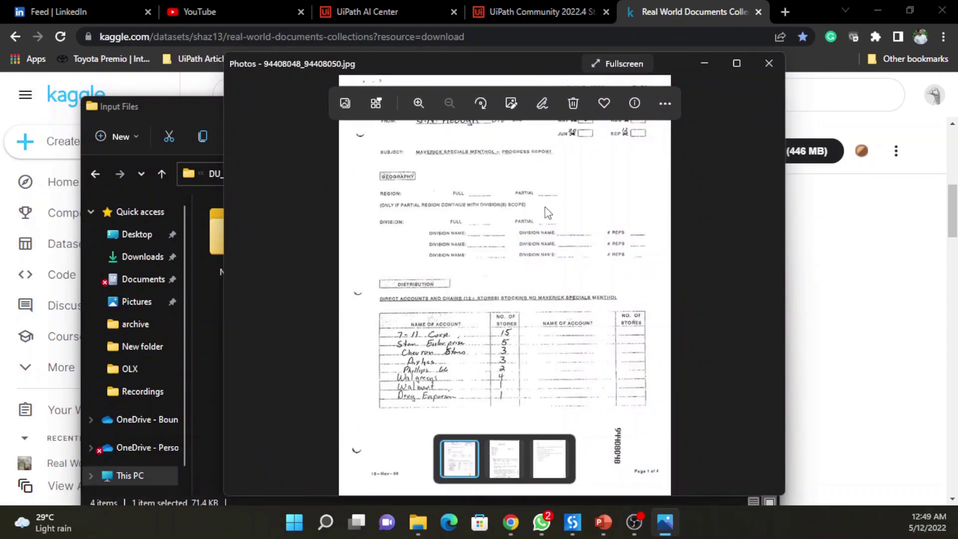
Step: Examine the handwritten header and the accounts table of the progress report image up close
scroll(547, 213, "up", 4)
left_click_drag(569, 152, 577, 444)
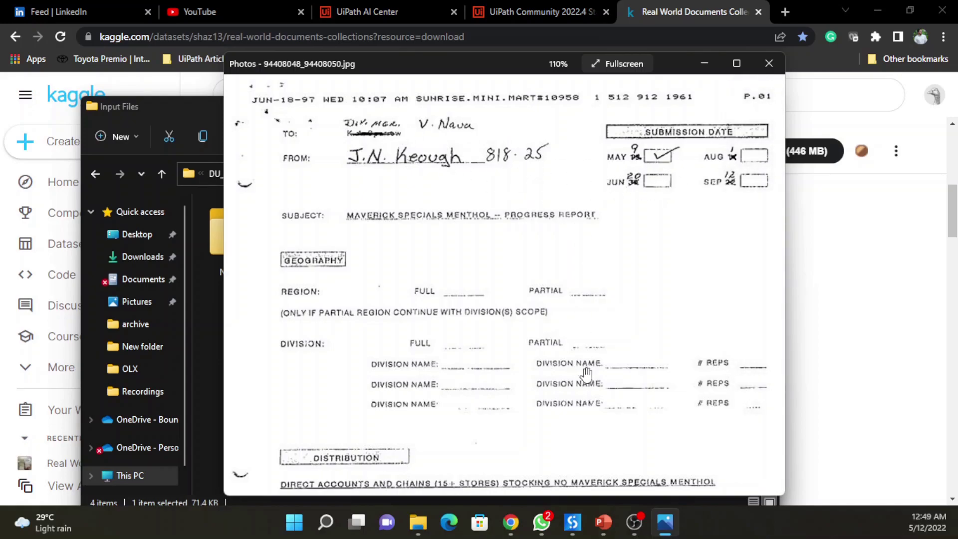
left_click_drag(593, 406, 570, 154)
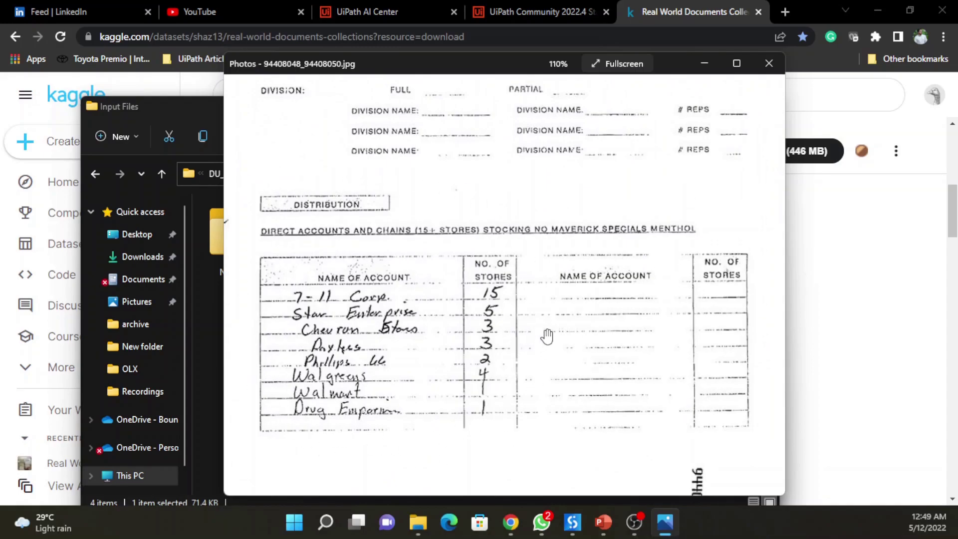
scroll(546, 338, "down", 2)
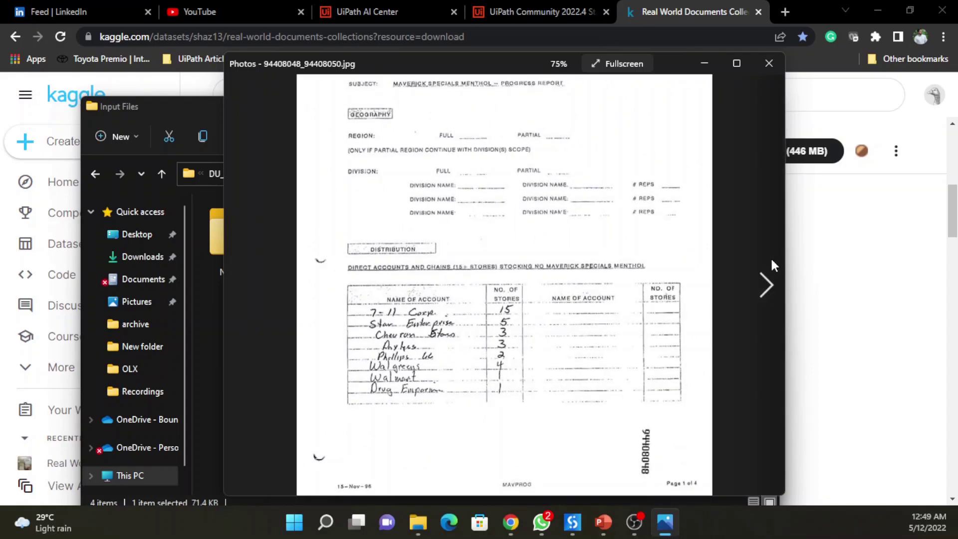
Step: Go to the image 506833283+-3284 and examine its handwritten status details and notes up close
left_click(766, 284)
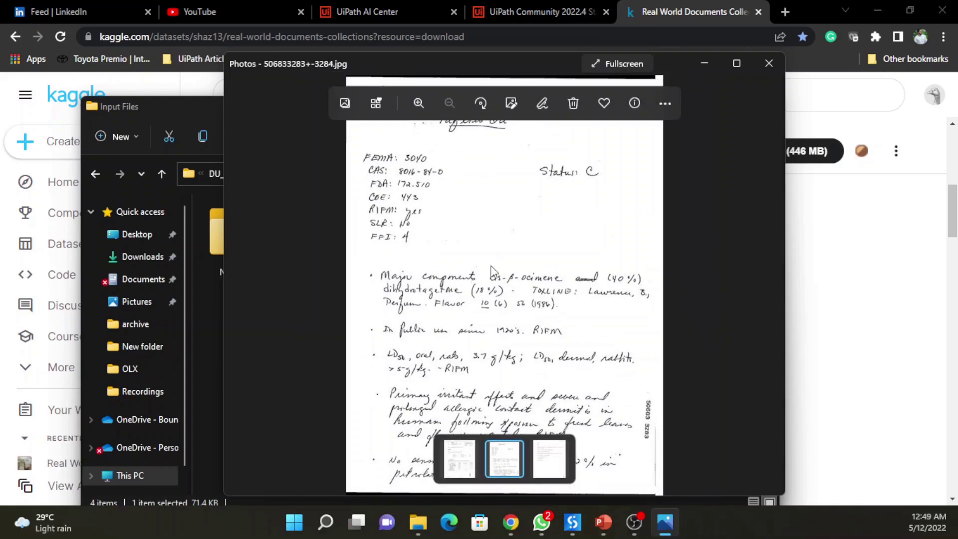
scroll(469, 204, "up", 2)
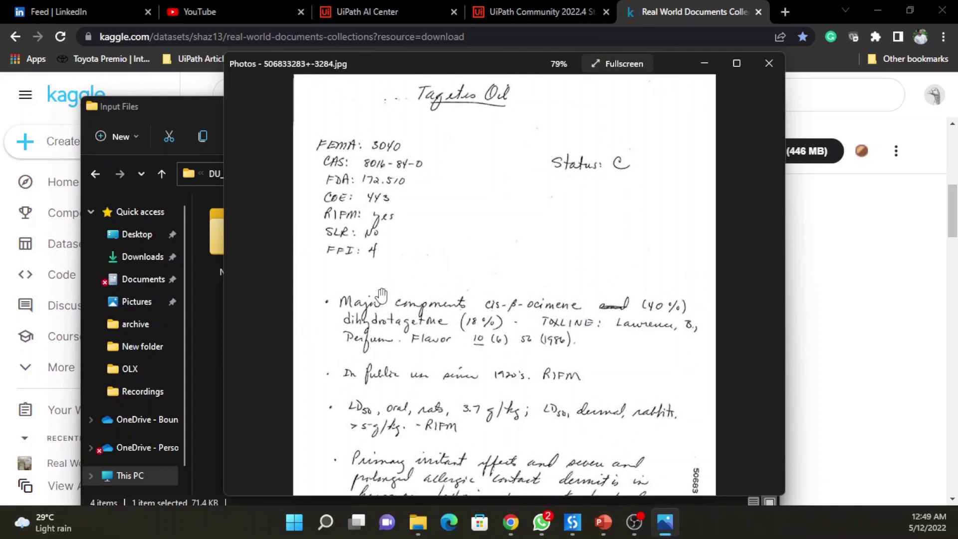
scroll(382, 294, "up", 1)
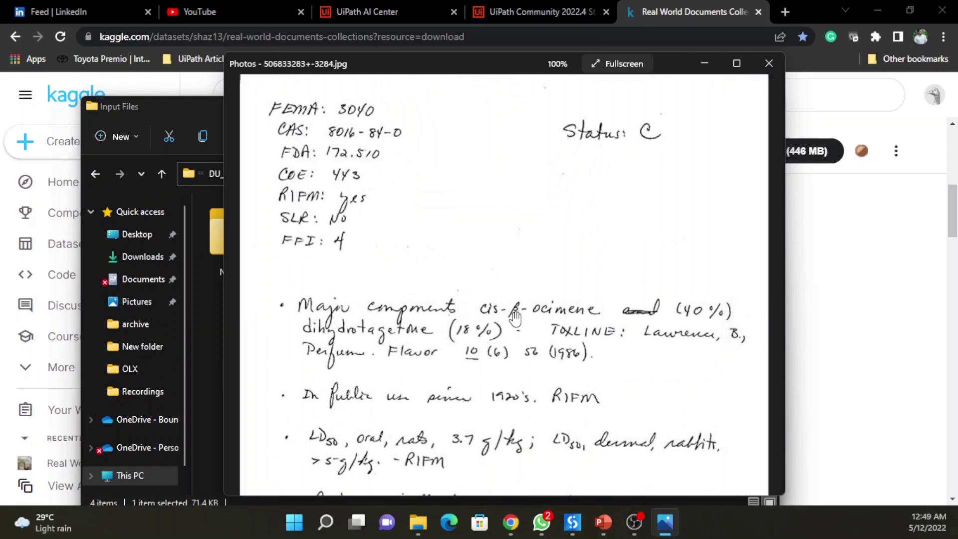
mouse_move(603, 383)
left_mouse_down()
mouse_move(591, 189)
mouse_move(614, 394)
left_mouse_up()
Step: View the third handwritten sample, 507099466, up close and close the image viewer
left_click(768, 282)
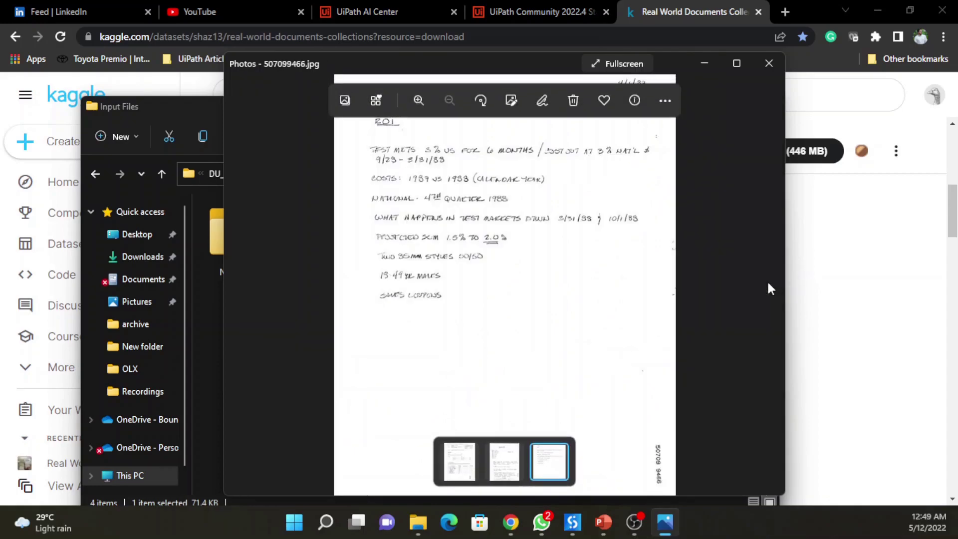
scroll(472, 208, "up", 3)
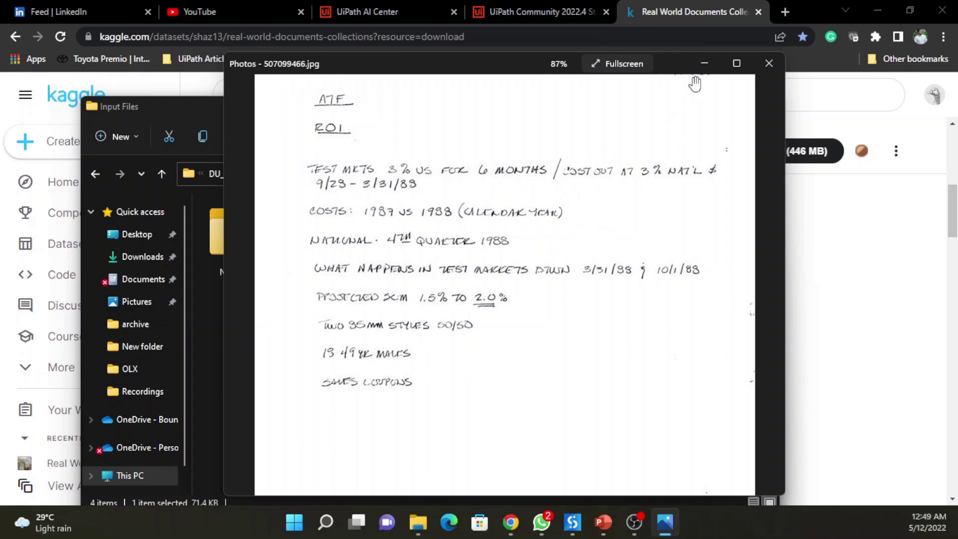
left_click(776, 65)
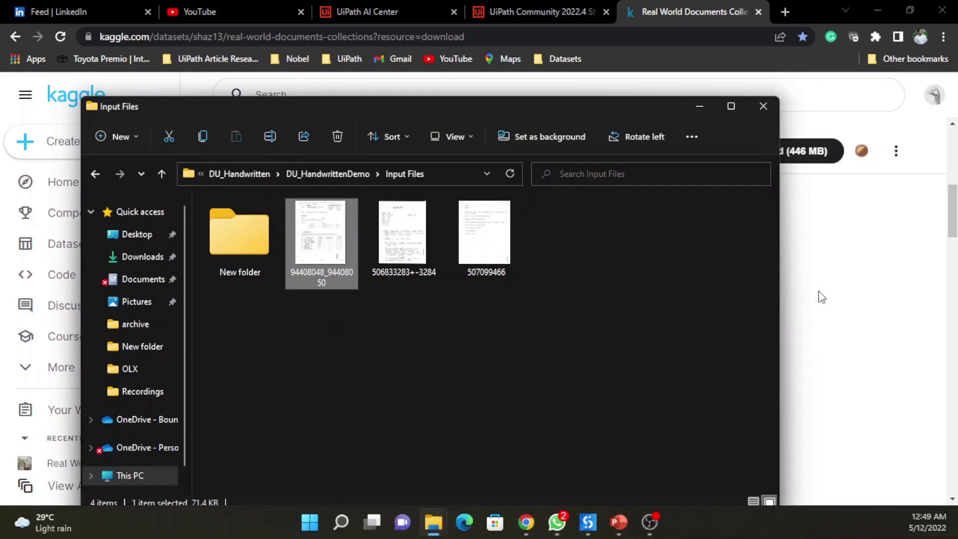
Step: Switch to the DU_HandwrittenDemo project in UiPath Studio and inspect the versions of its package dependencies, including UiPath.OCR.Activities
left_click(841, 305)
left_click(589, 525)
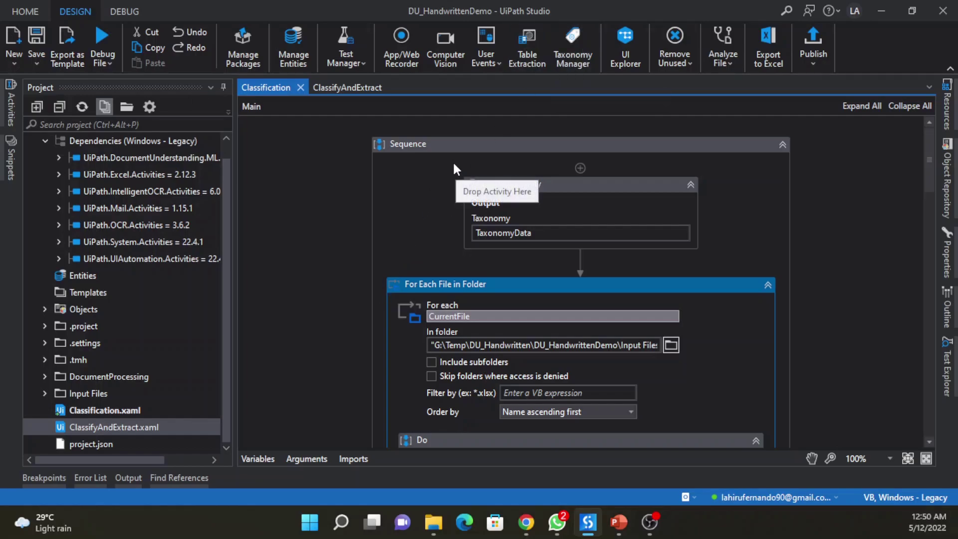
scroll(113, 210, "up", 1)
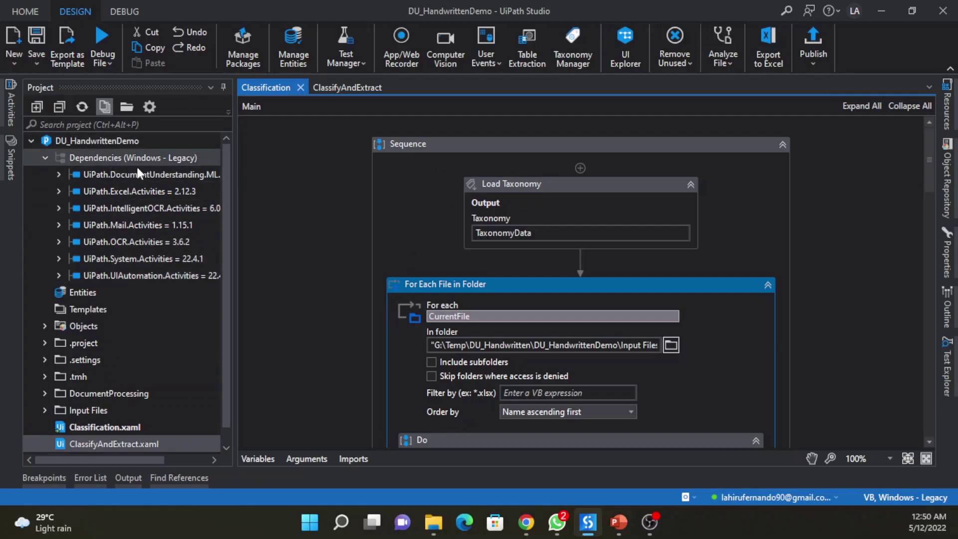
mouse_move(201, 178)
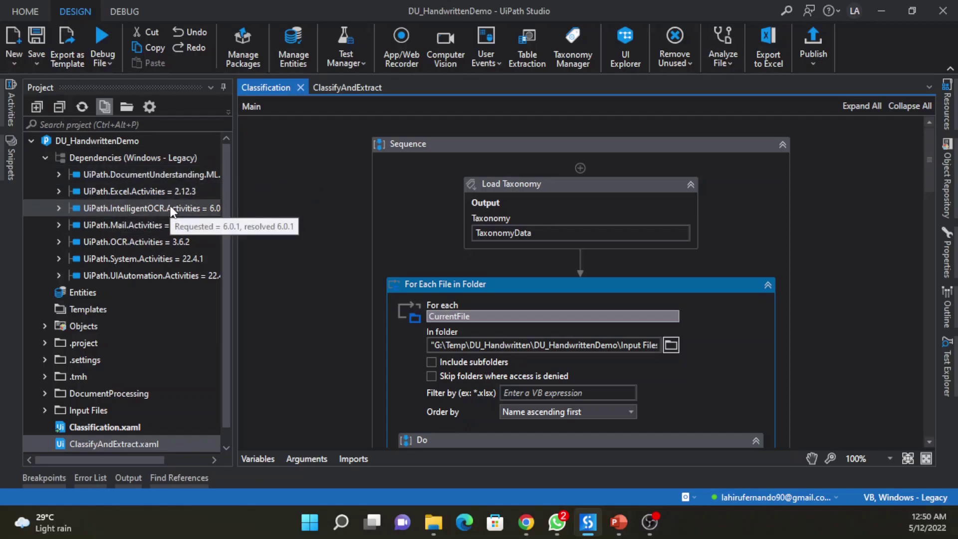
mouse_move(167, 281)
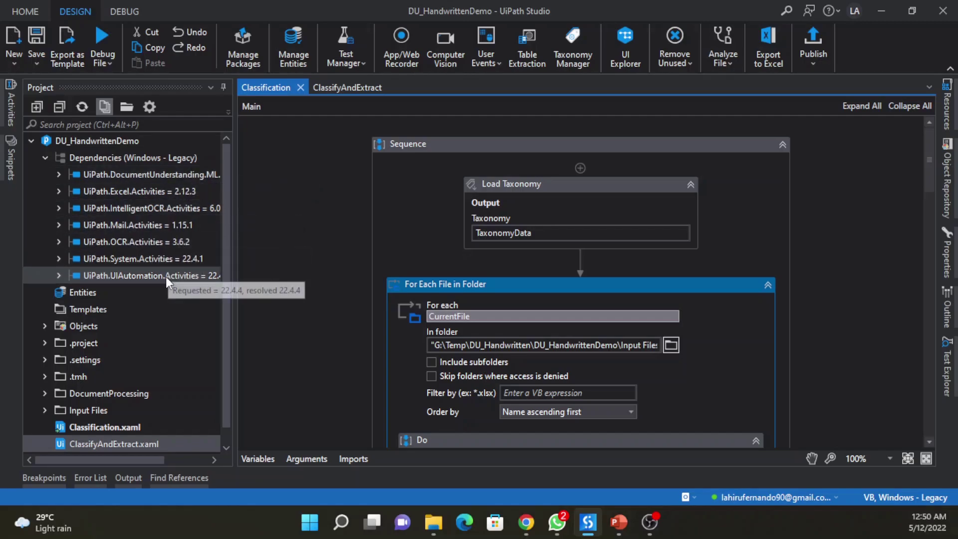
left_click(156, 244)
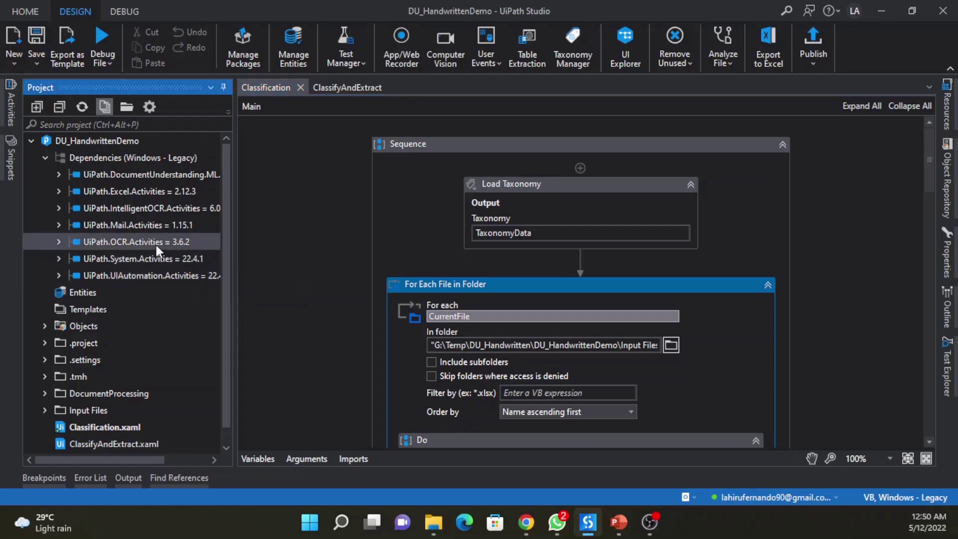
Step: Open the Taxonomy Manager, expand the Demo group's Reports and Letters categories and show the Progress Report document type's fields
left_click(584, 60)
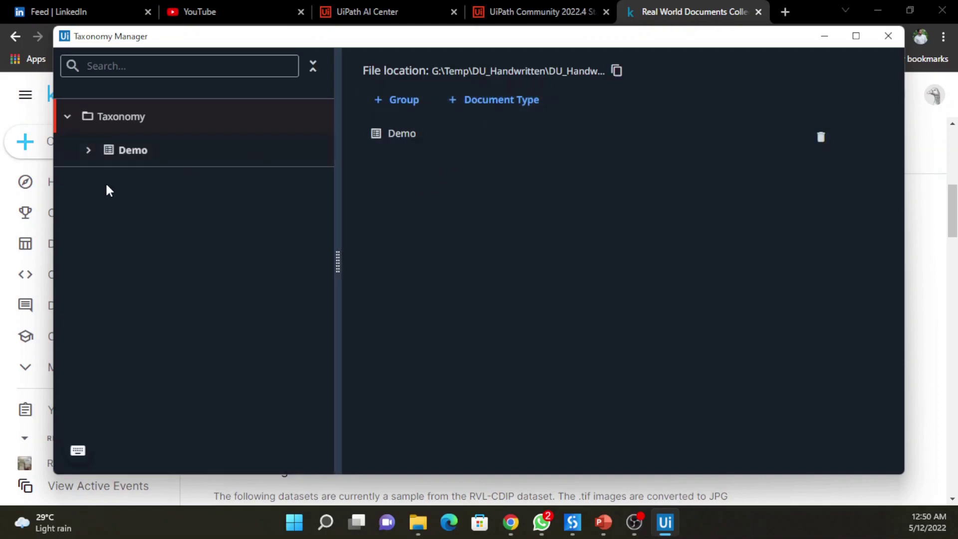
left_click(93, 162)
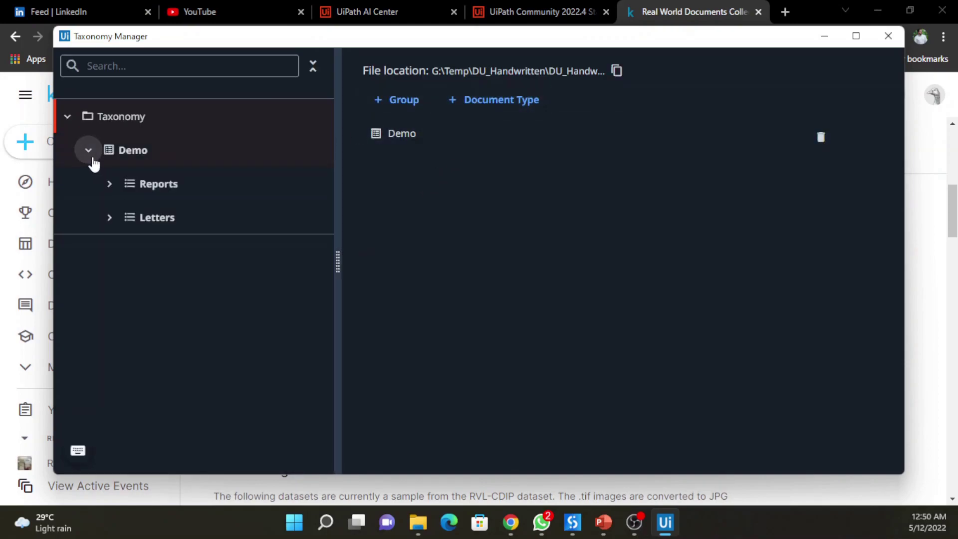
left_click(109, 186)
left_click(112, 254)
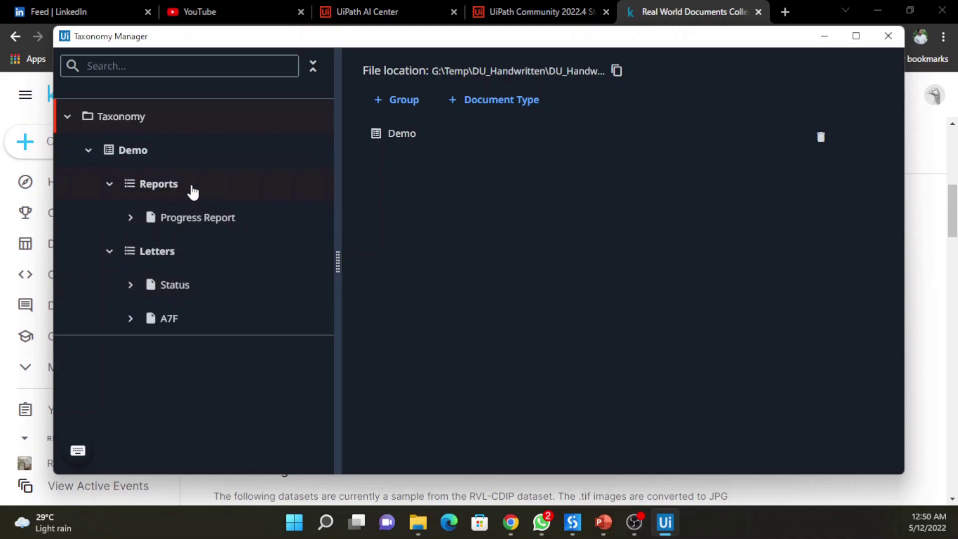
left_click(221, 218)
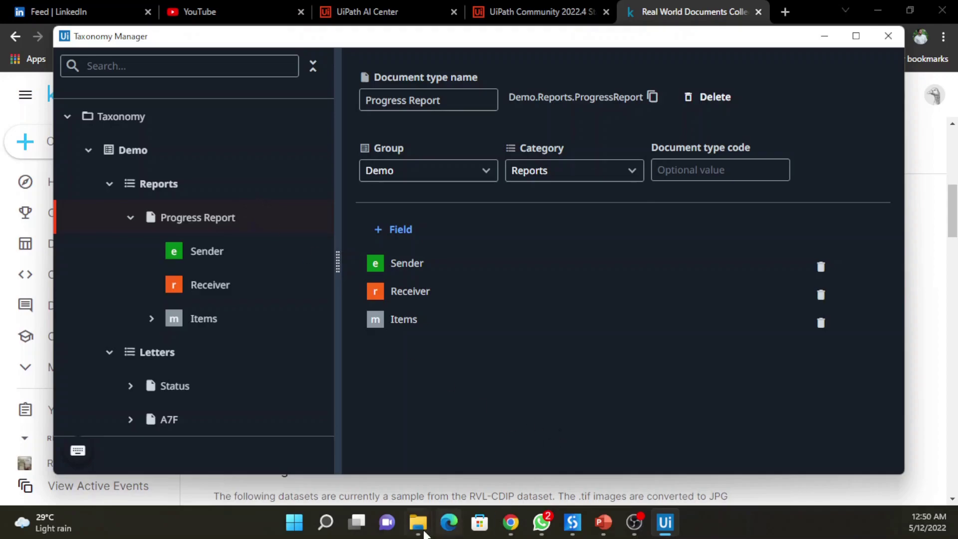
Step: Open the image 94408048_94408050 from the Input Files folder, view its handwritten sender and receiver lines up close, and return to the Taxonomy Manager
mouse_move(426, 533)
left_click(382, 461)
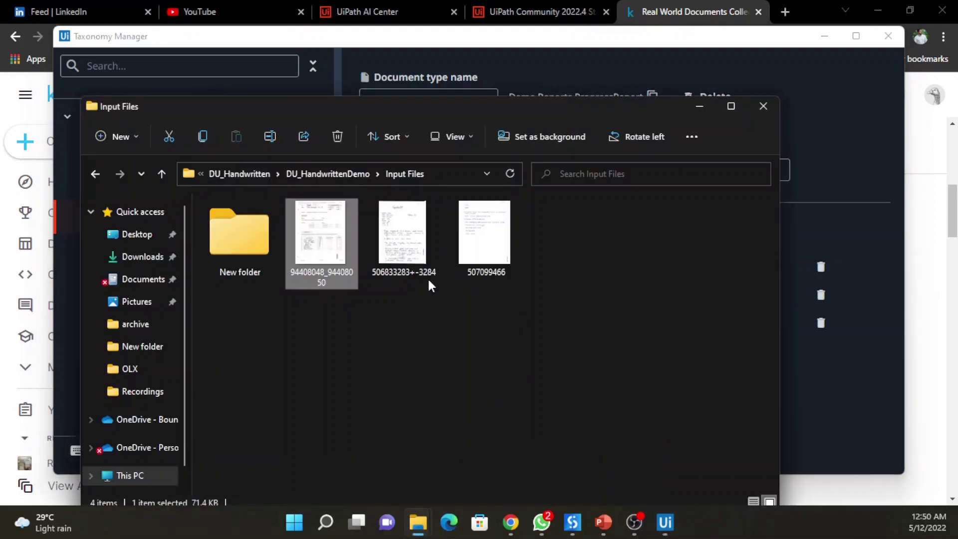
double_click(331, 256)
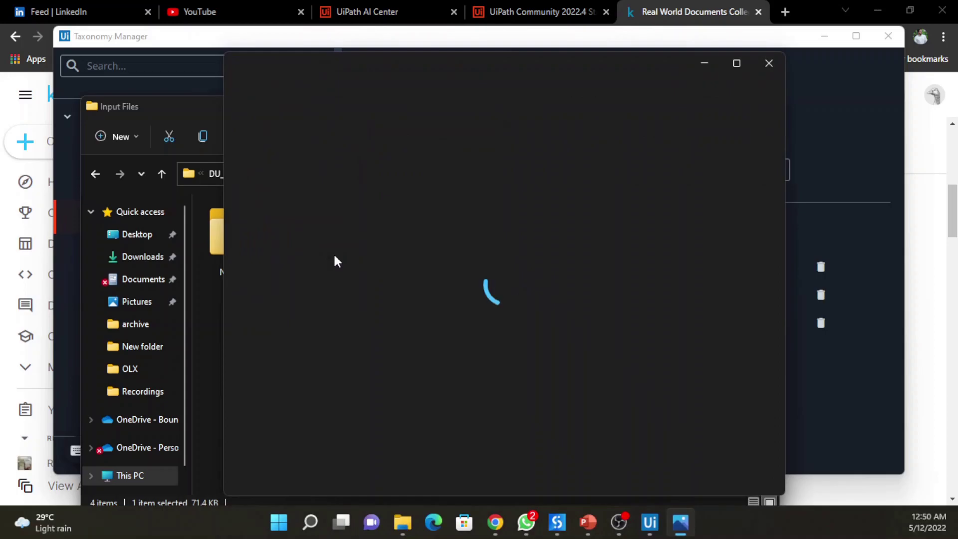
scroll(536, 192, "up", 3)
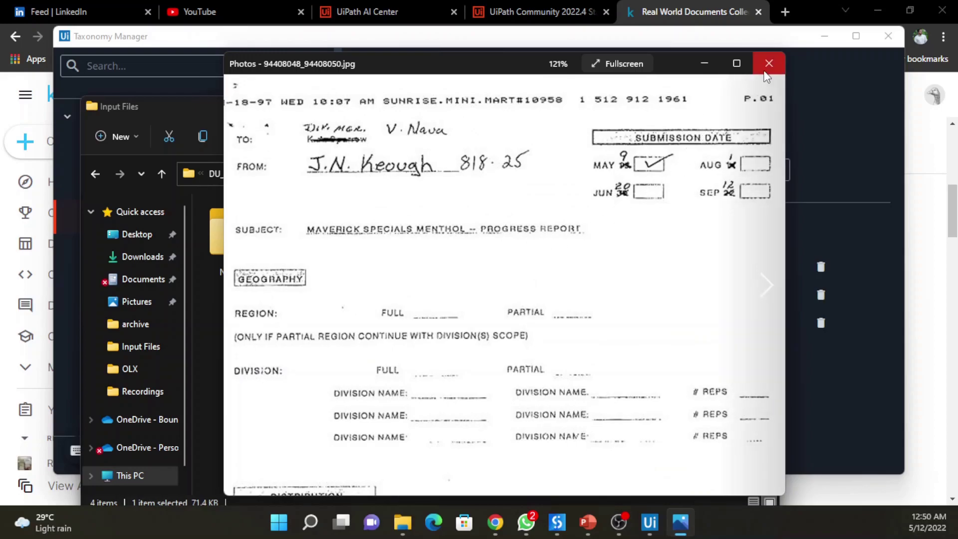
left_click(865, 225)
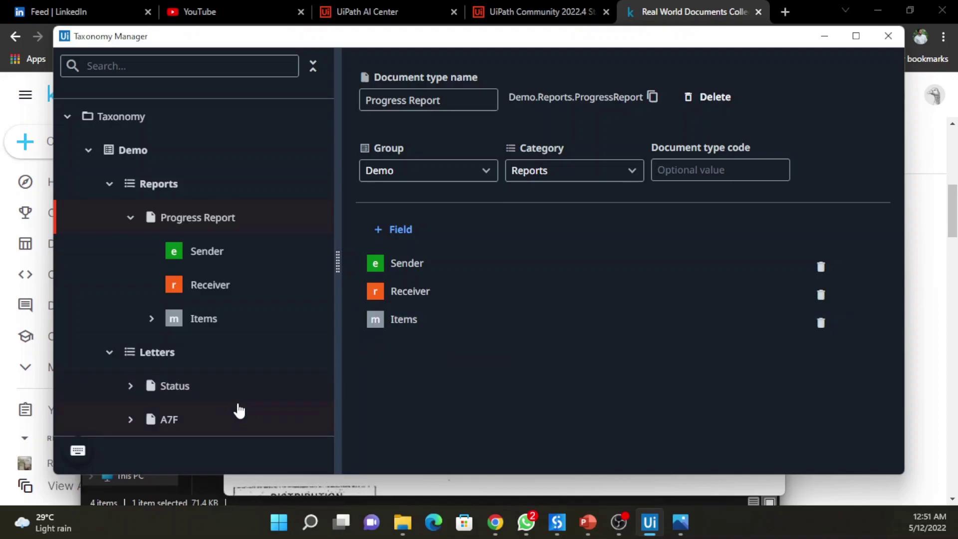
Step: Show the Status document type's fields and view the matching CAS line up close in the image 506833283+-3284
left_click(197, 390)
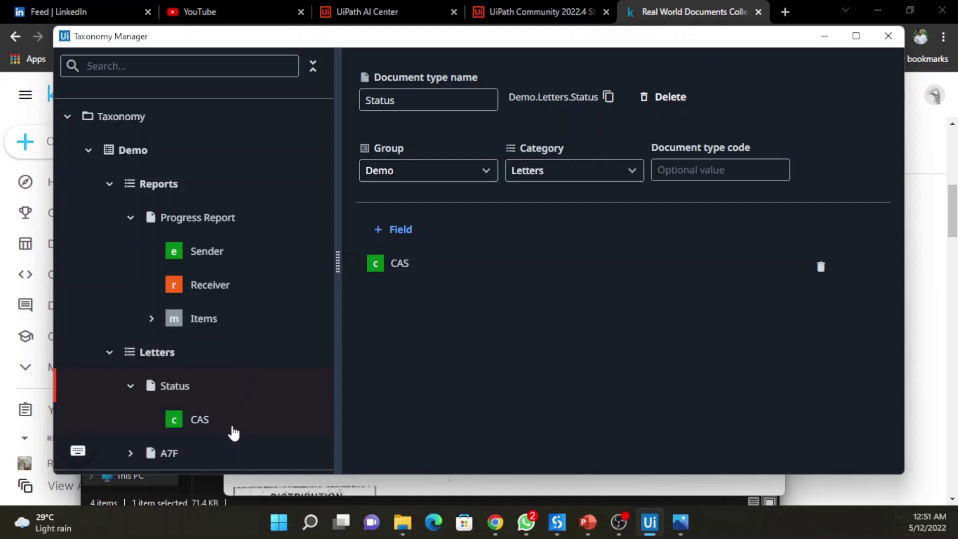
mouse_move(691, 521)
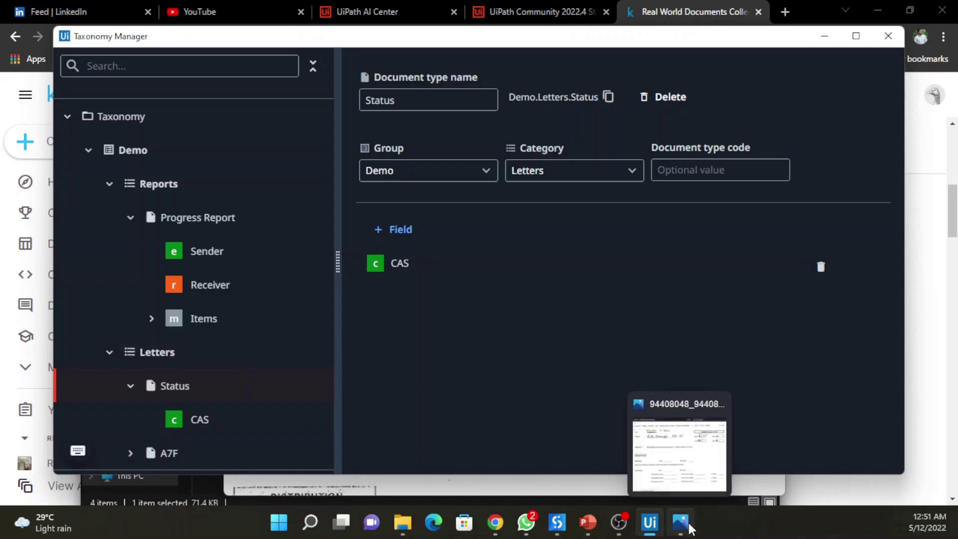
left_click(690, 524)
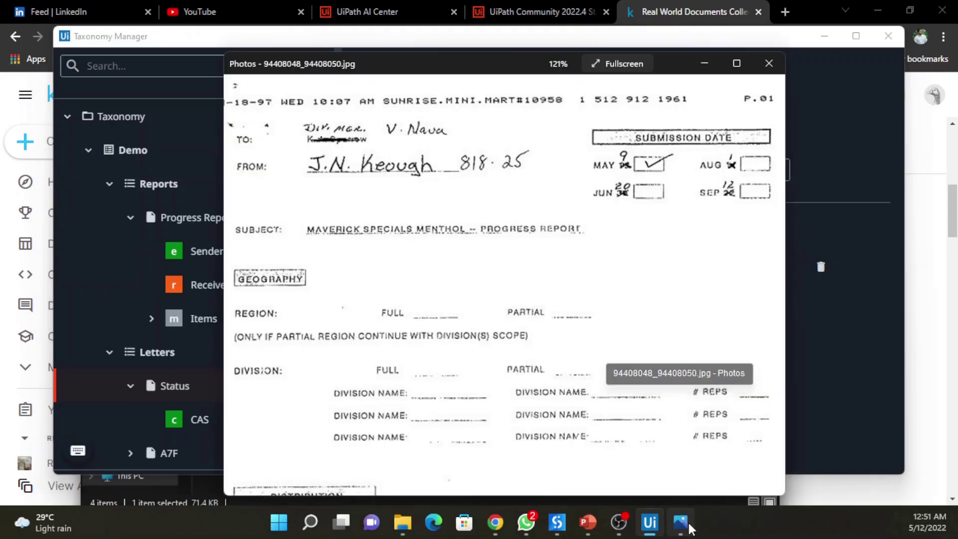
left_click(771, 288)
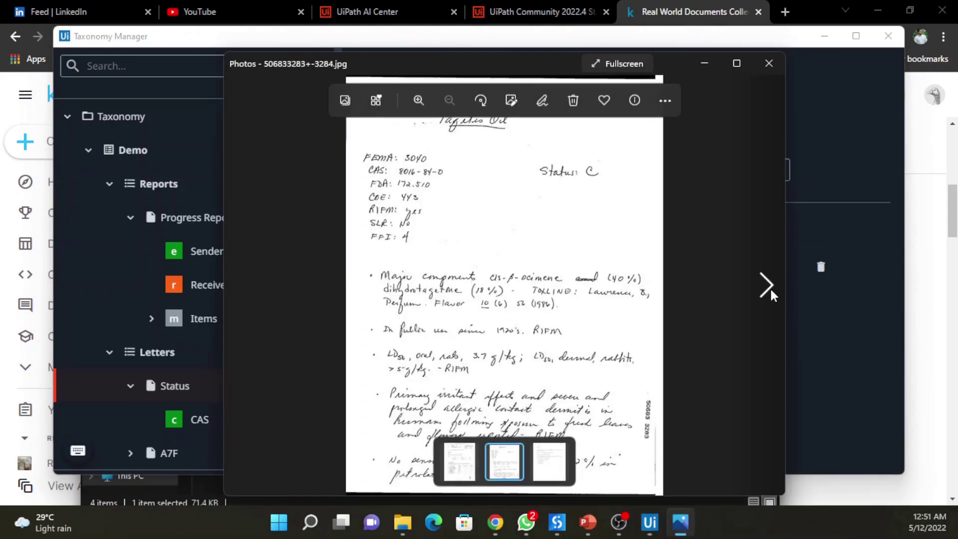
scroll(566, 197, "up", 2)
left_click_drag(563, 175, 540, 289)
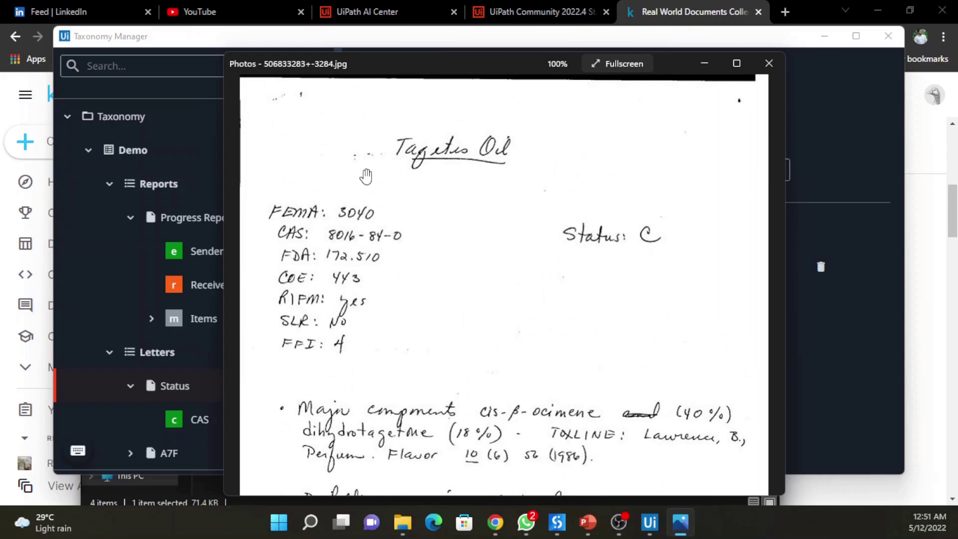
Step: Go to the image 507099466, examine its handwritten A7F notes up close, and close the image viewer
left_click(768, 285)
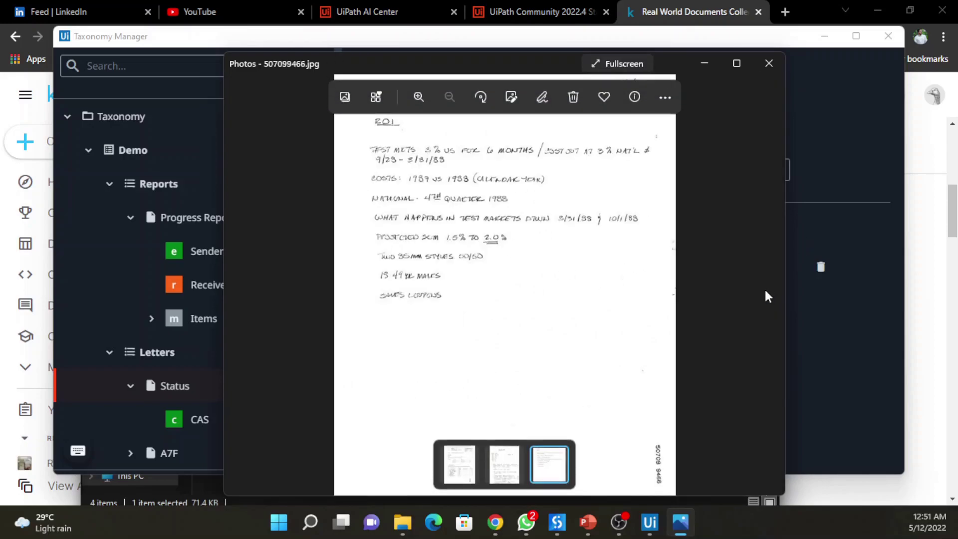
scroll(438, 198, "up", 2)
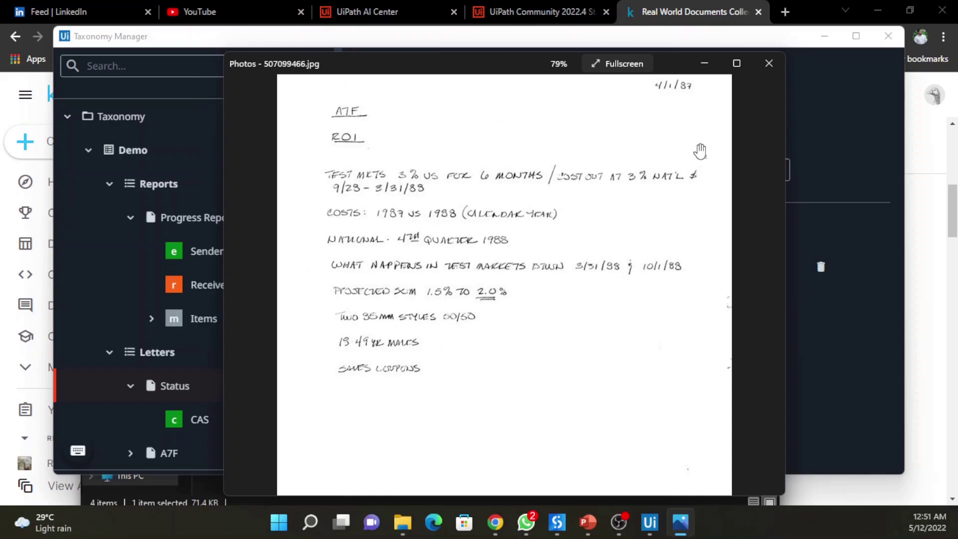
left_click(767, 64)
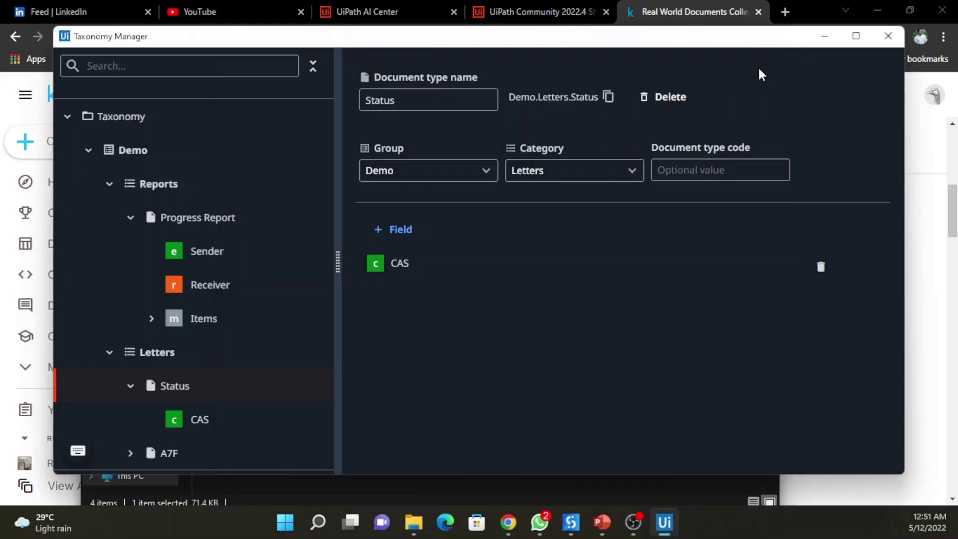
Step: Expand the A7F document type under Letters and show the settings of its Cost field
left_click(131, 453)
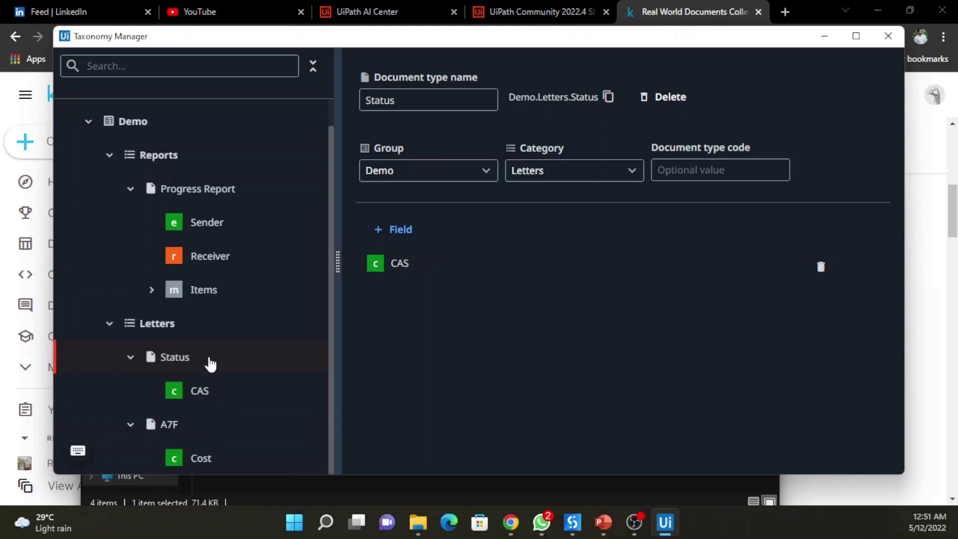
left_click(212, 460)
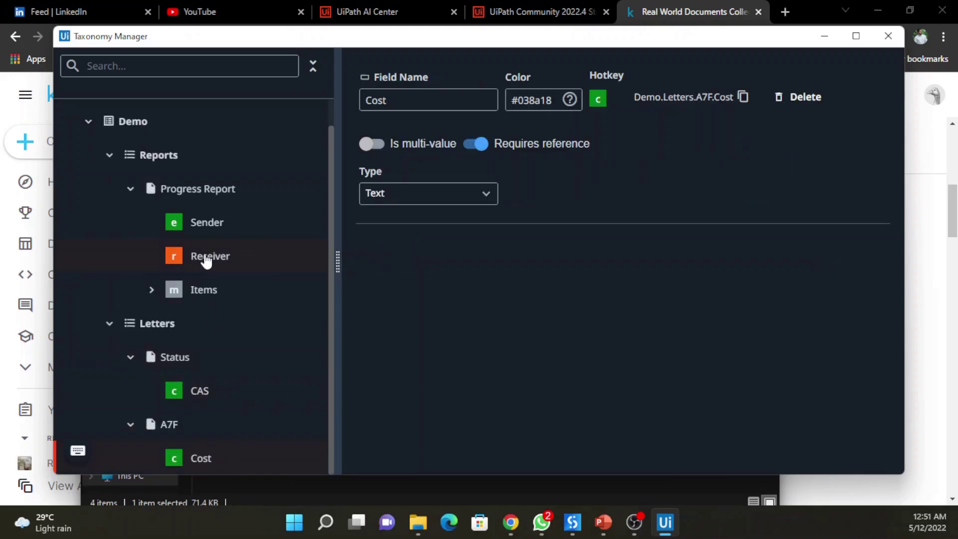
scroll(224, 369, "up", 1)
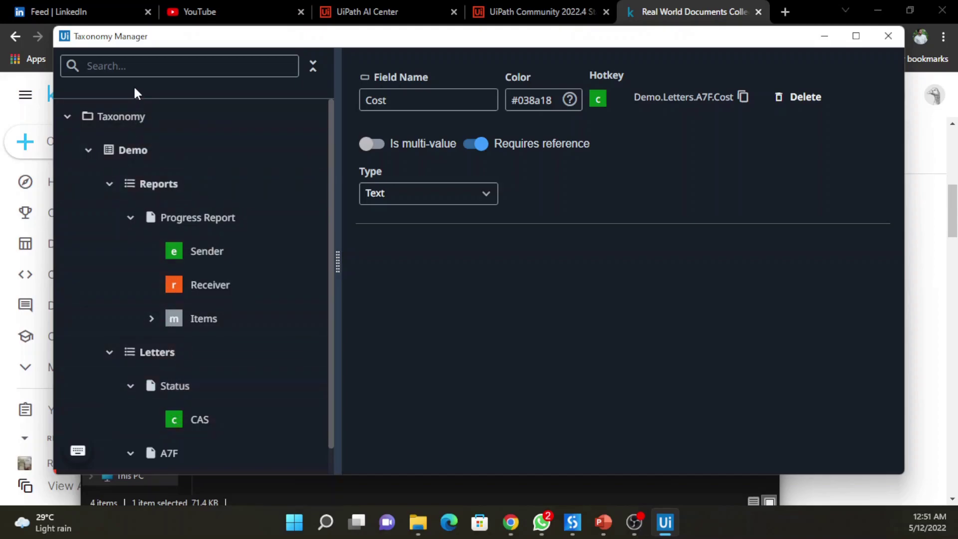
Step: Review the taxonomy root, the Reports category, the Sender field and the Progress Report document type, and close the Taxonomy Manager
left_click(174, 132)
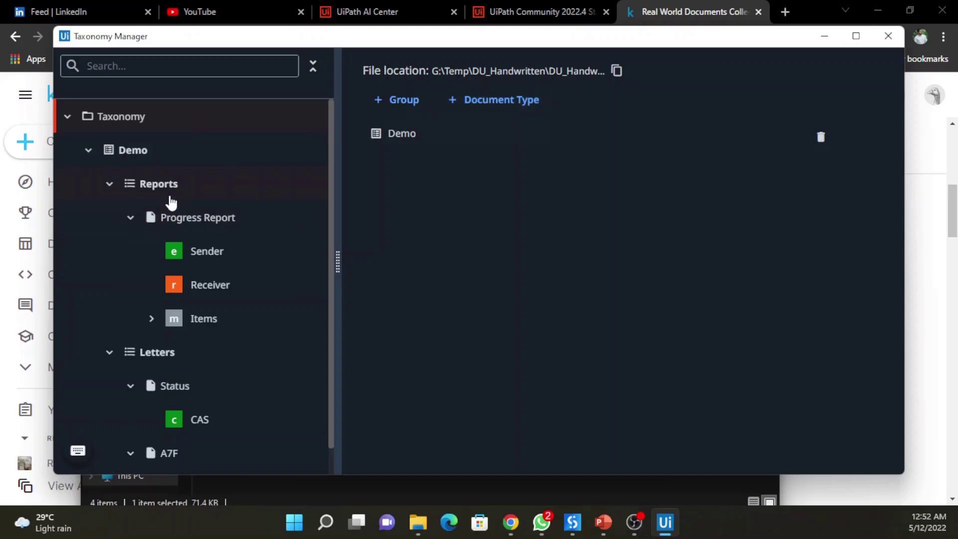
left_click(201, 196)
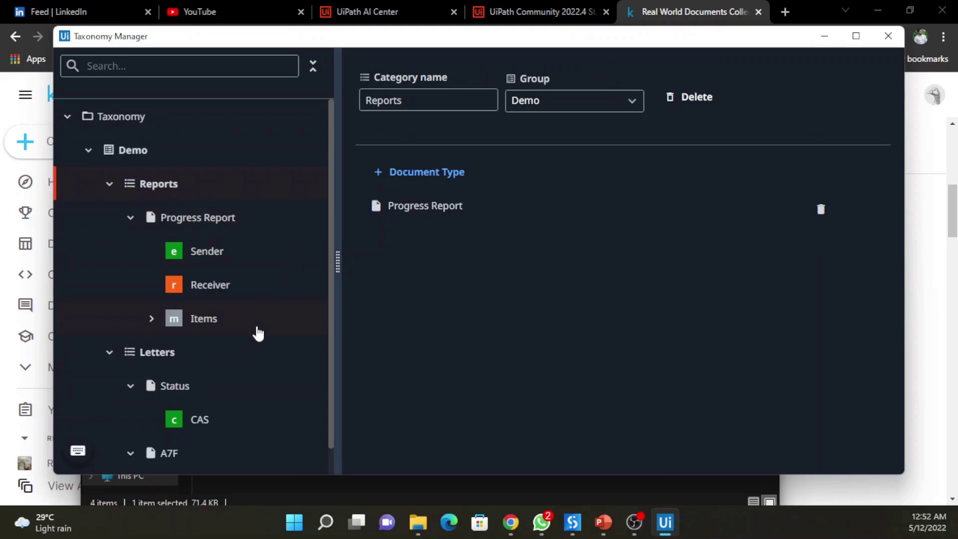
left_click(251, 255)
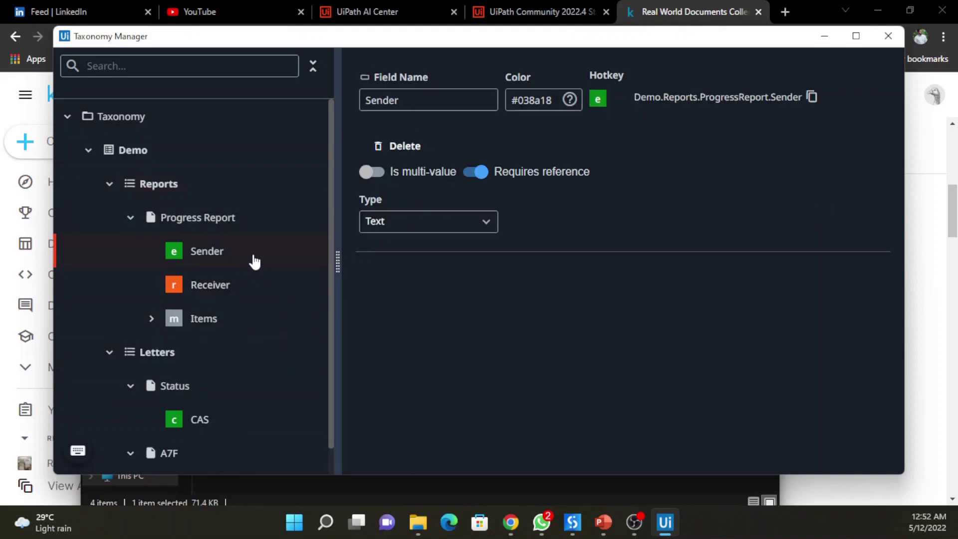
left_click(208, 220)
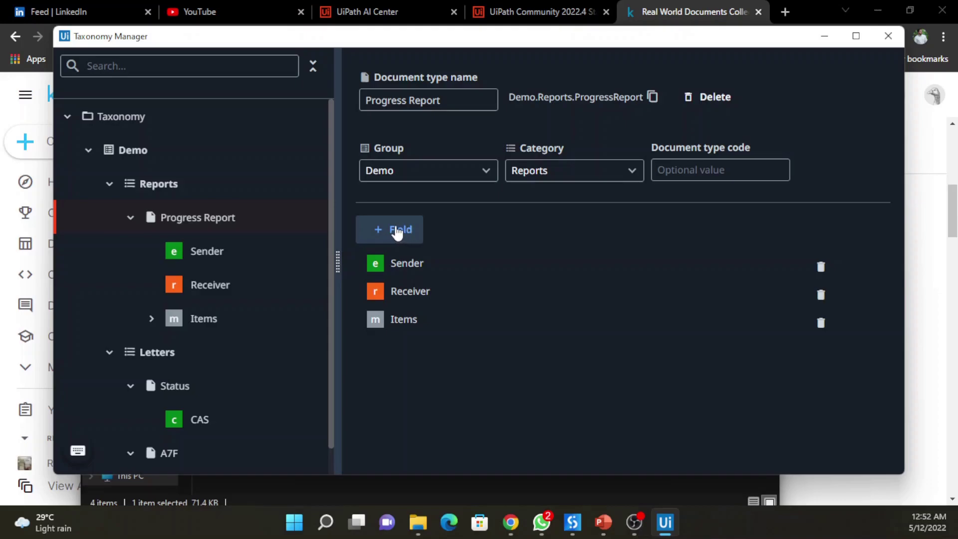
left_click(888, 36)
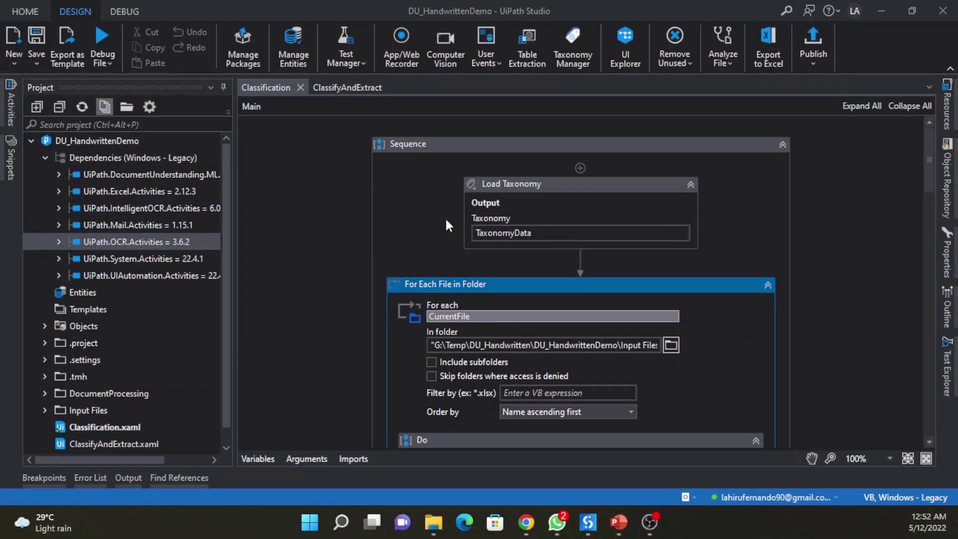
Step: Select the Load Taxonomy activity in the Classification workflow and examine the For Each File in Folder loop below it
left_click(413, 217)
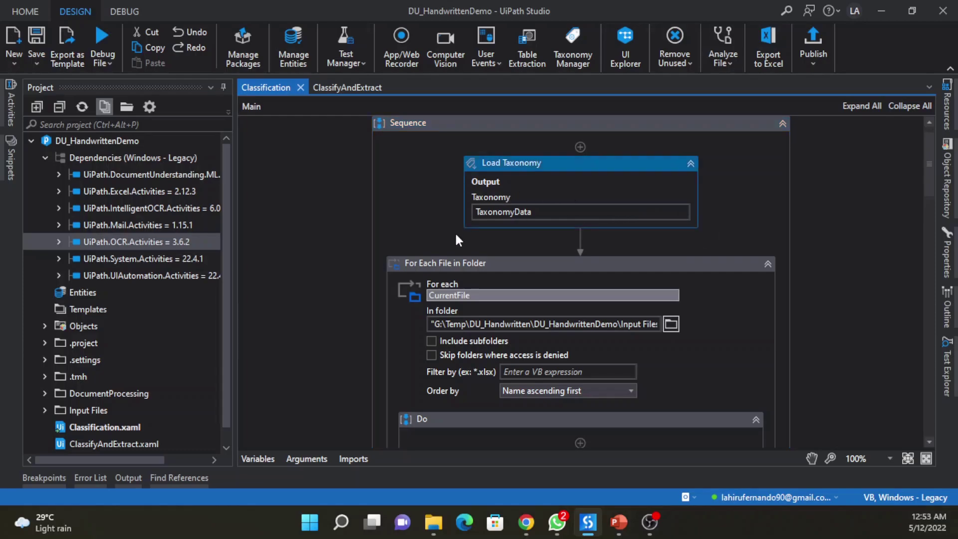
scroll(665, 211, "down", 3)
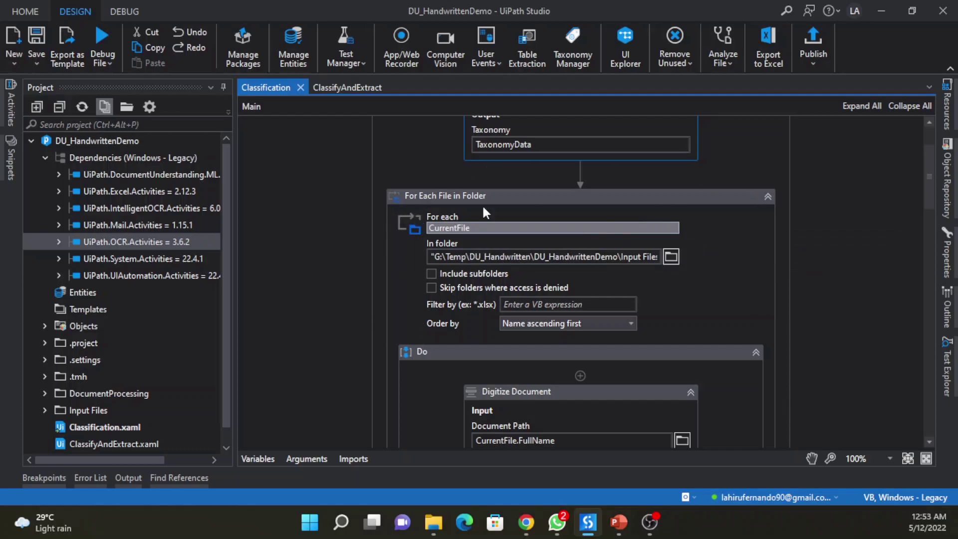
scroll(423, 315, "down", 3)
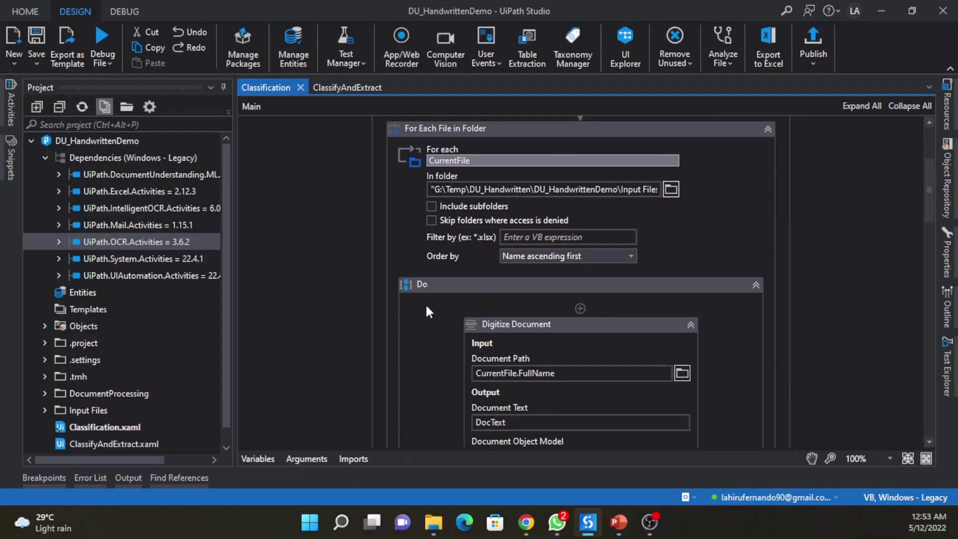
Step: Select the Digitize Document activity, show its properties and view the options available for ApplyOcrOnPdf without changing the setting
scroll(435, 291, "down", 3)
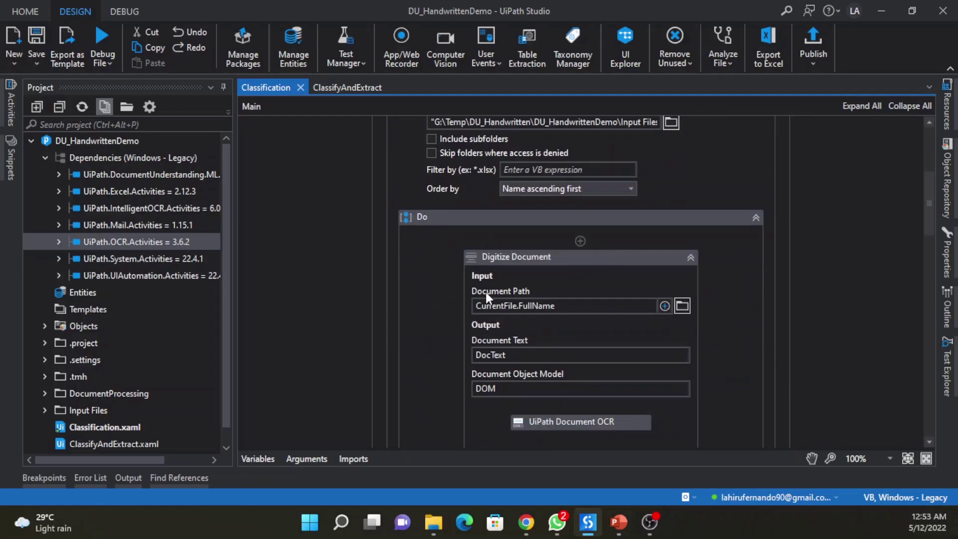
scroll(689, 339, "down", 3)
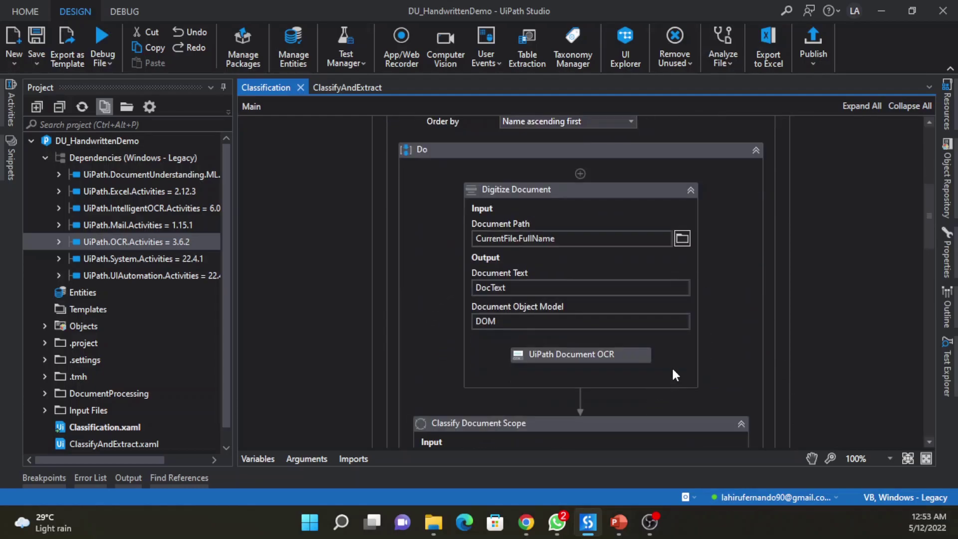
left_click(679, 360)
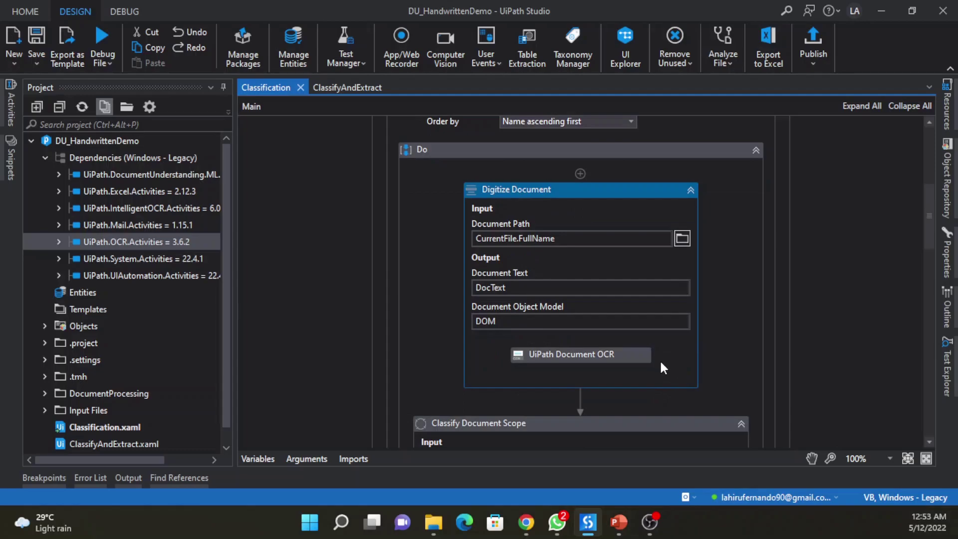
left_click(948, 262)
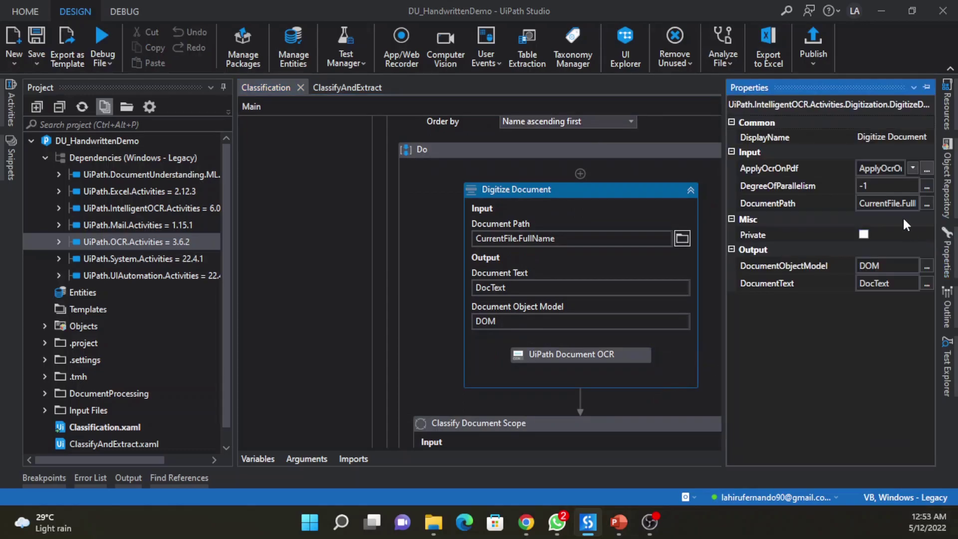
left_click(912, 170)
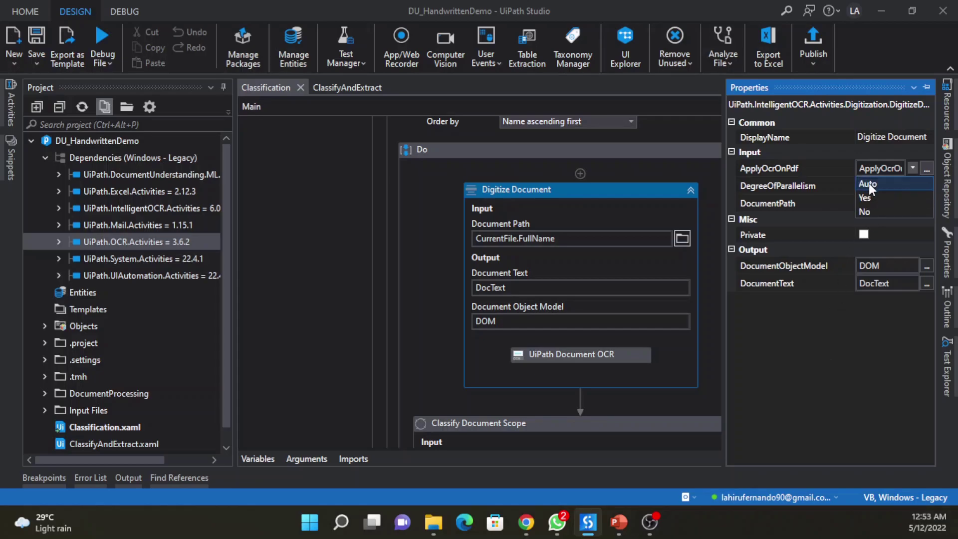
left_click(825, 358)
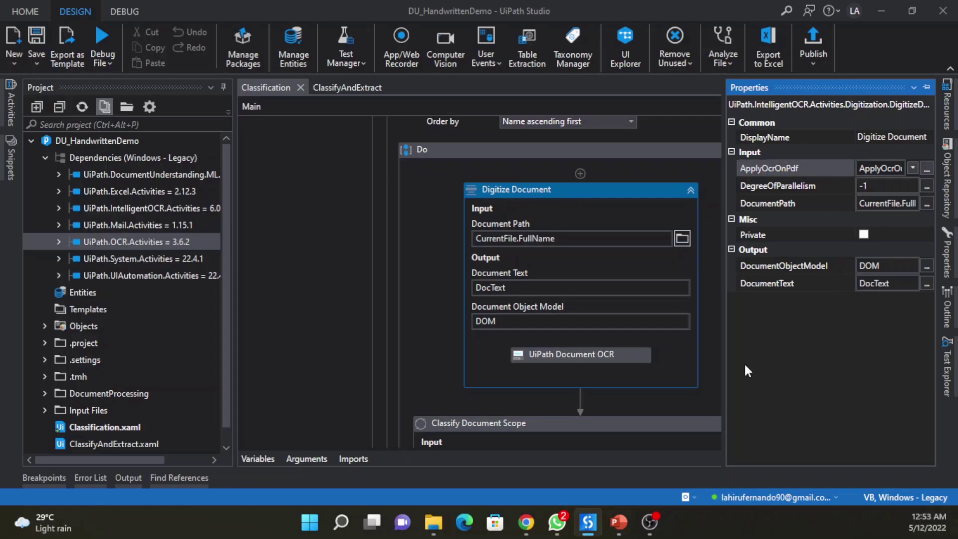
Step: Show the properties of the UiPath Document OCR engine and inspect its ApiKey and Endpoint settings
left_click(640, 354)
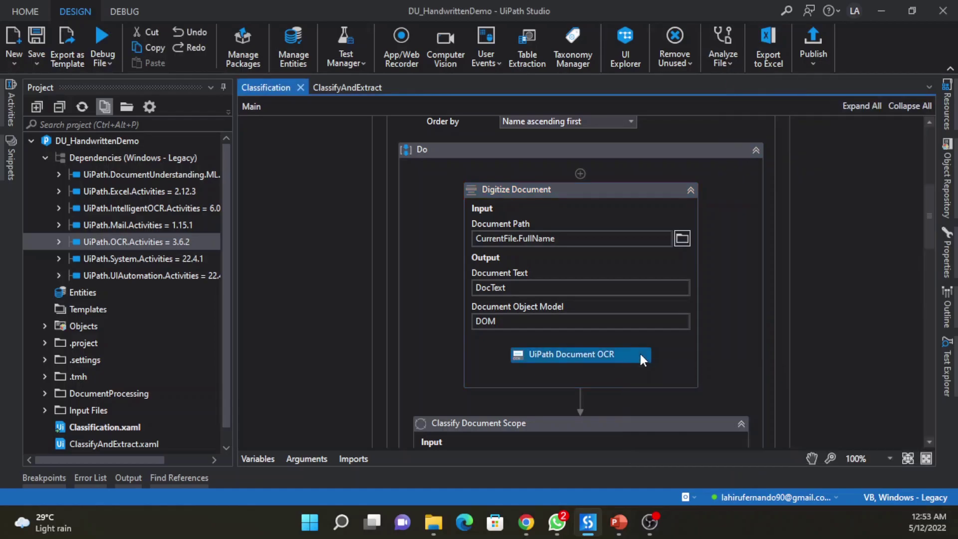
left_click(948, 263)
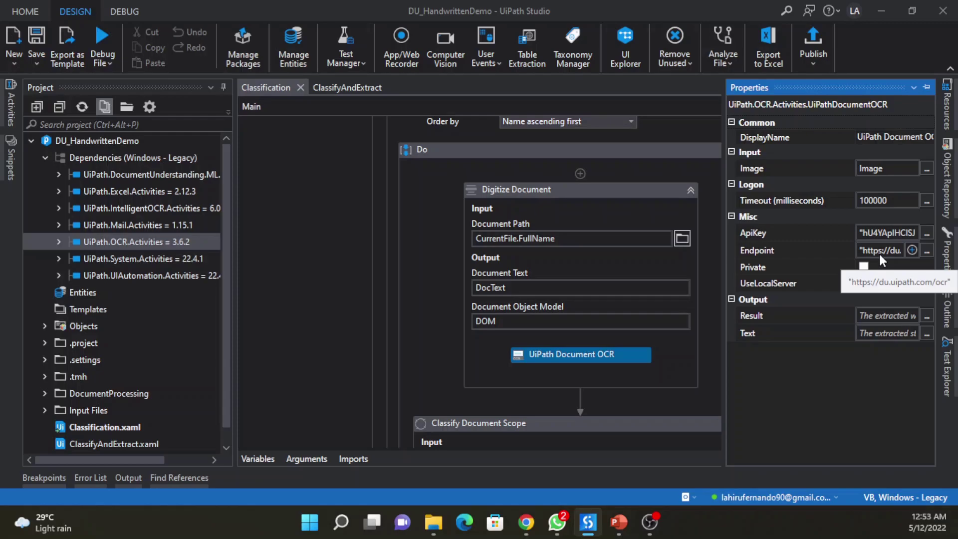
mouse_move(759, 232)
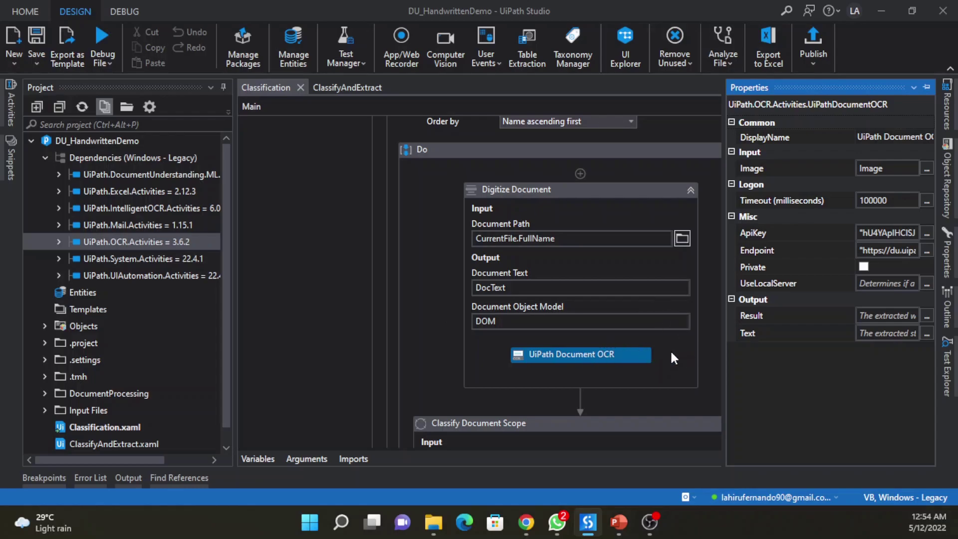
Step: Leave the OCR engine's properties and examine the Classify Document Scope's inputs, output and Keyword Based Classifier
left_click(433, 373)
scroll(449, 343, "down", 5)
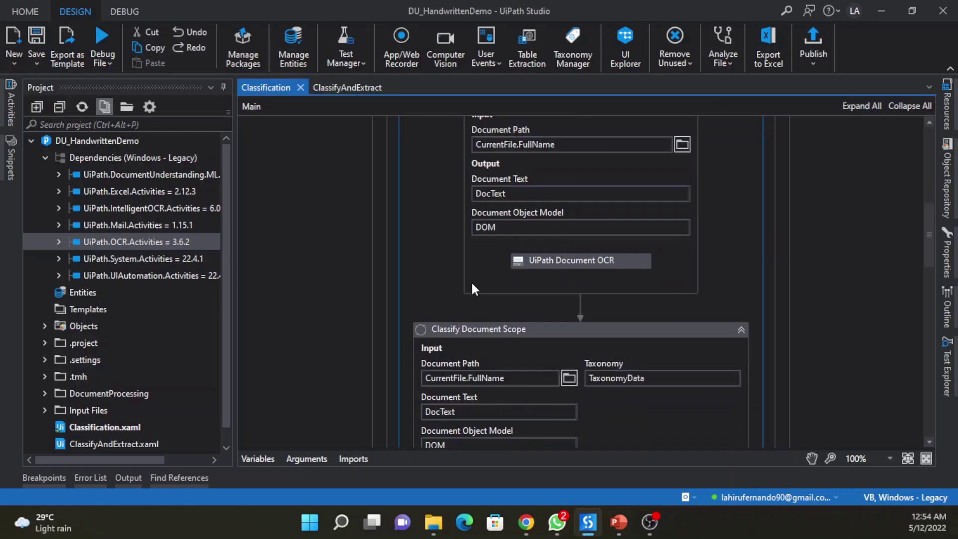
scroll(507, 290, "down", 1)
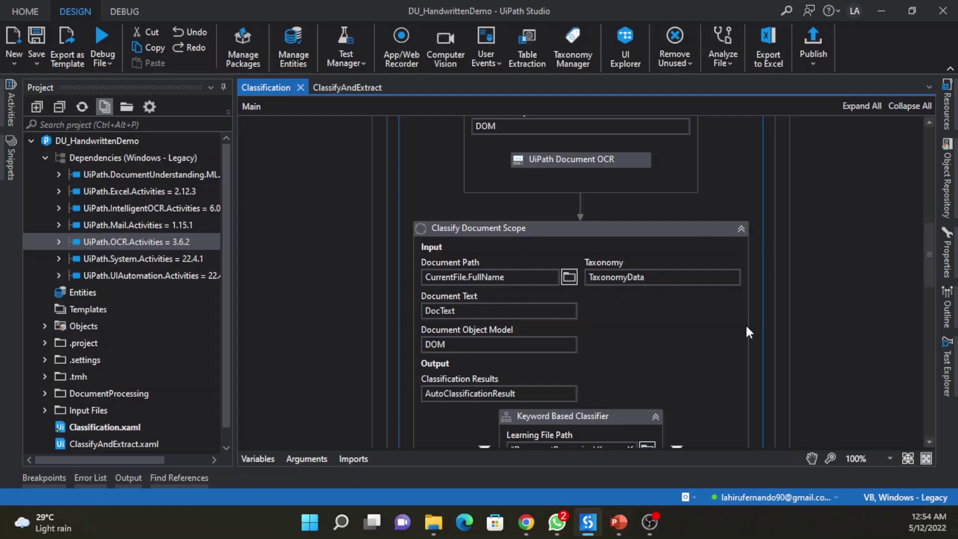
scroll(733, 322, "down", 2)
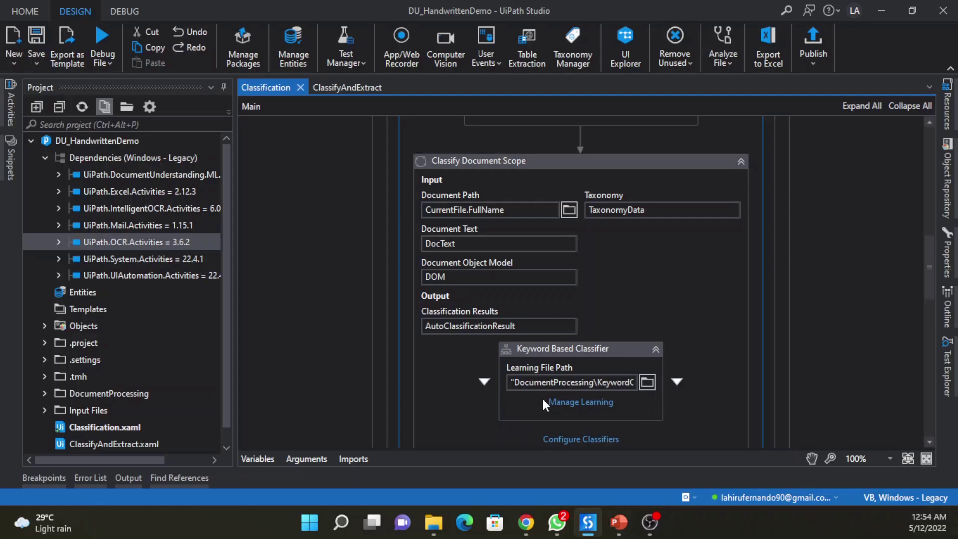
Step: Inspect the Keyword Based Classifier's learning file path, leaving the file selection unchanged
left_click(648, 382)
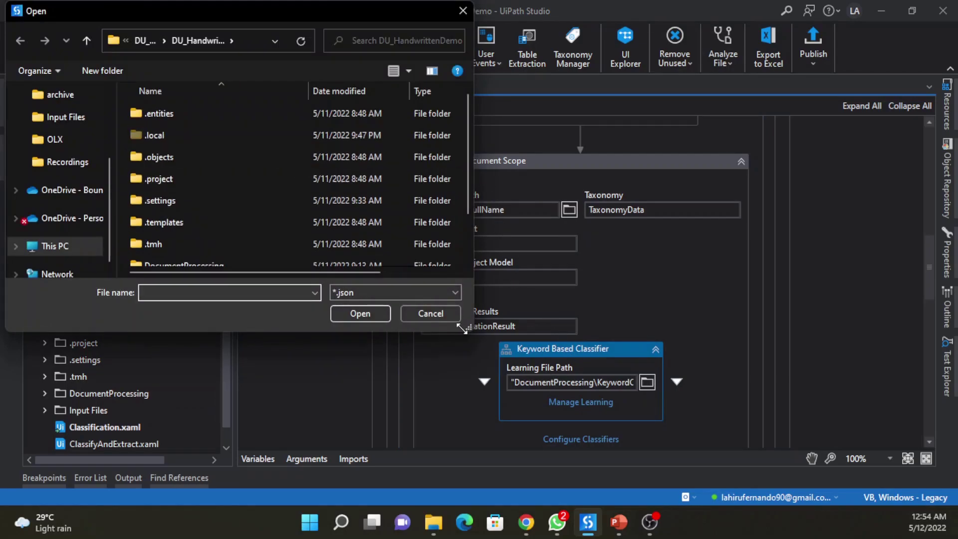
left_click(440, 314)
left_click(596, 384)
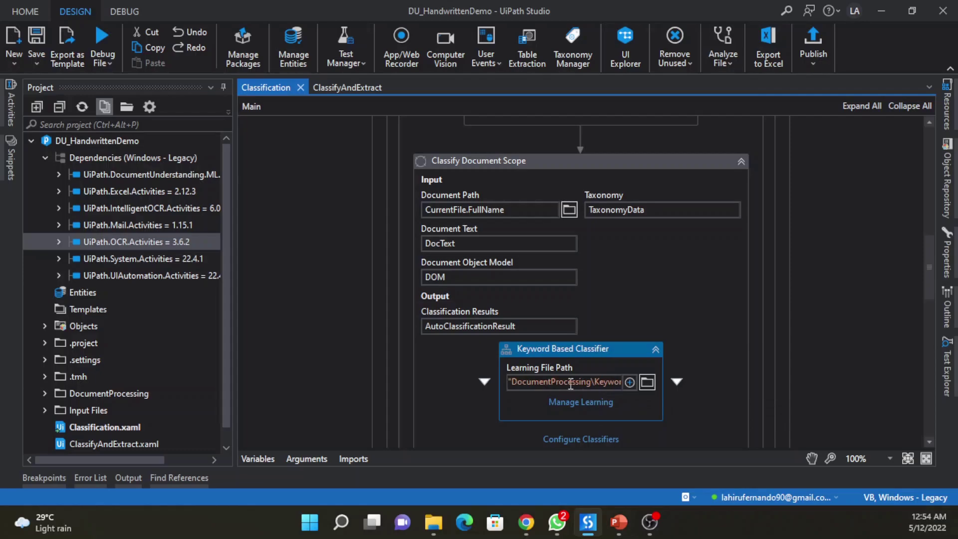
left_click_drag(578, 382, 649, 383)
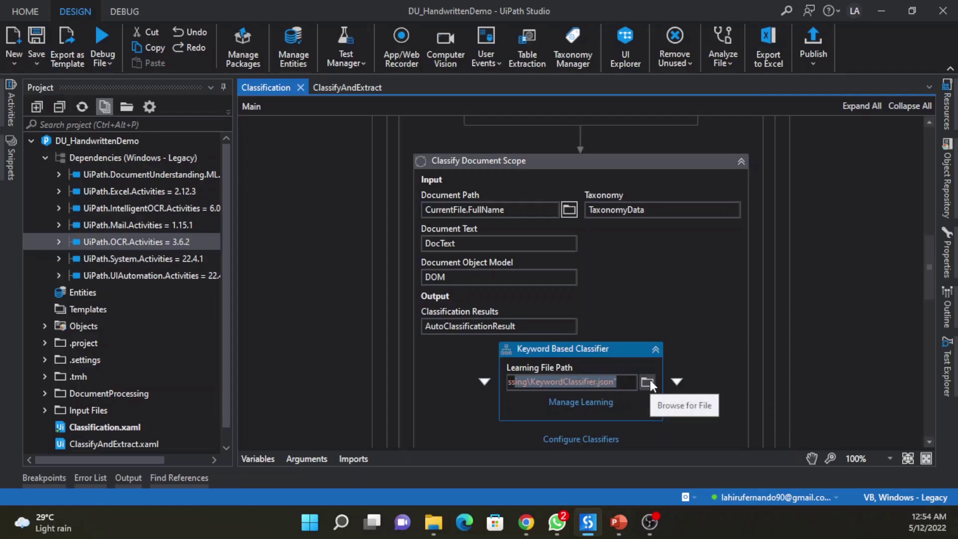
Step: Delete the existing keyword sets for A7F, Progress Report and Status from the Keyword Based Classifier's learning data and save
left_click(584, 402)
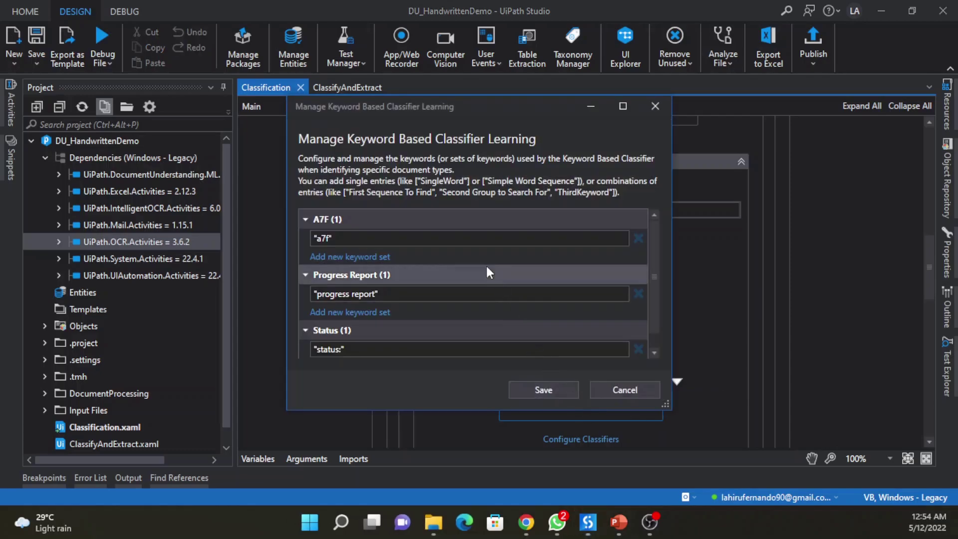
scroll(454, 262, "down", 2)
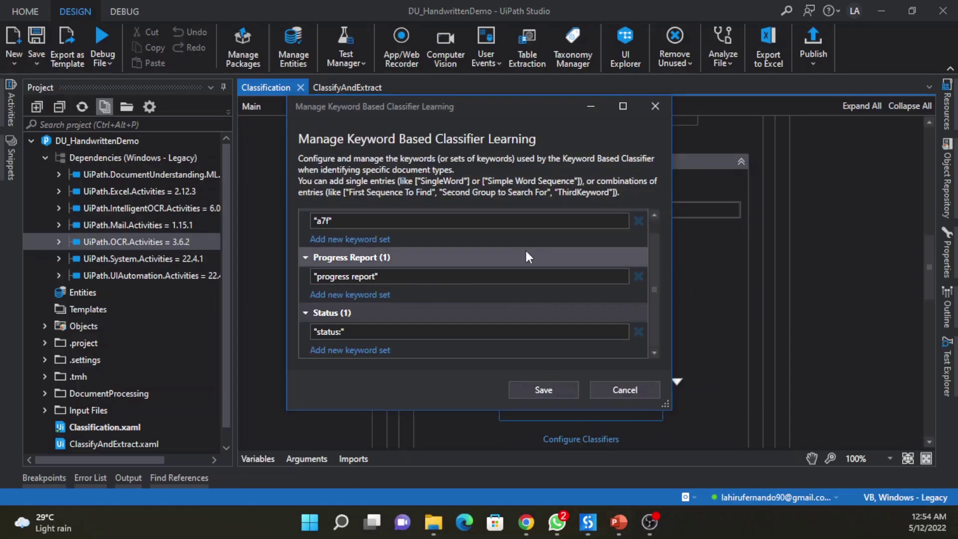
left_click(638, 220)
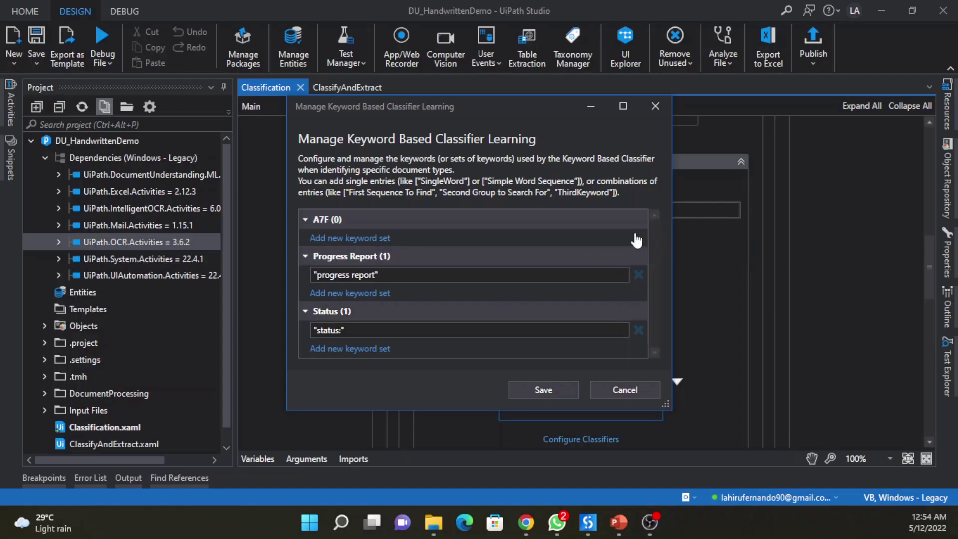
left_click(638, 275)
left_click(639, 313)
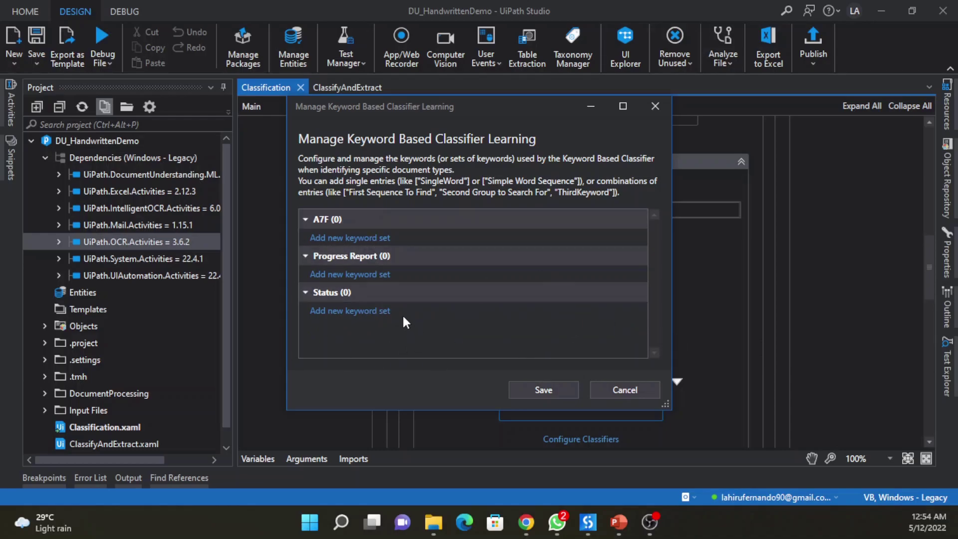
left_click(553, 385)
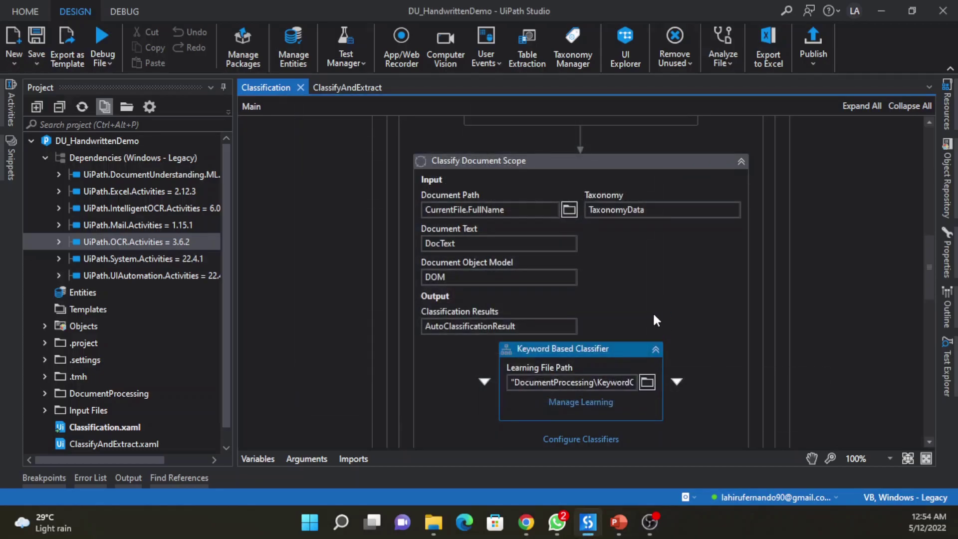
Step: Review which document types the Keyword Based Classifier applies to in the Classify Document Scope and save the configuration as is
scroll(655, 320, "down", 1)
scroll(651, 303, "down", 1)
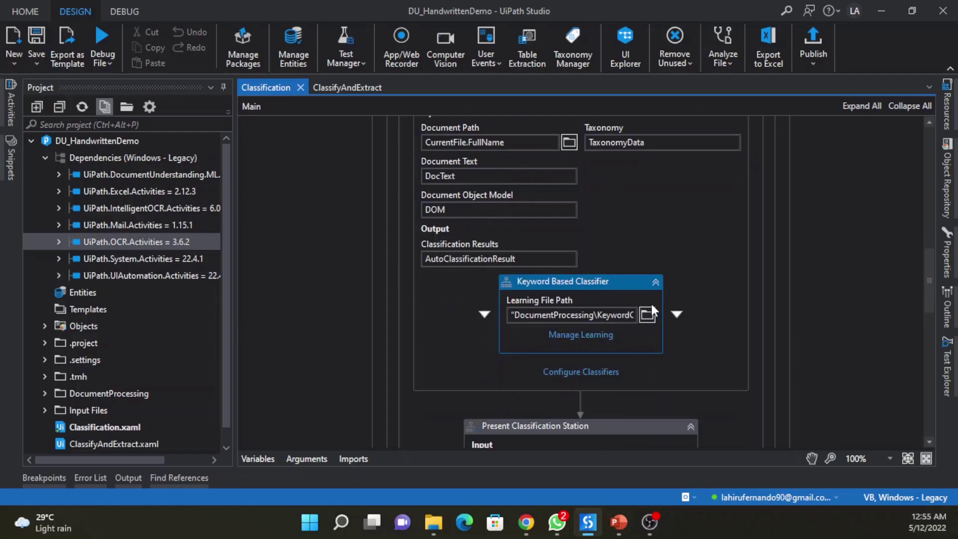
left_click(575, 374)
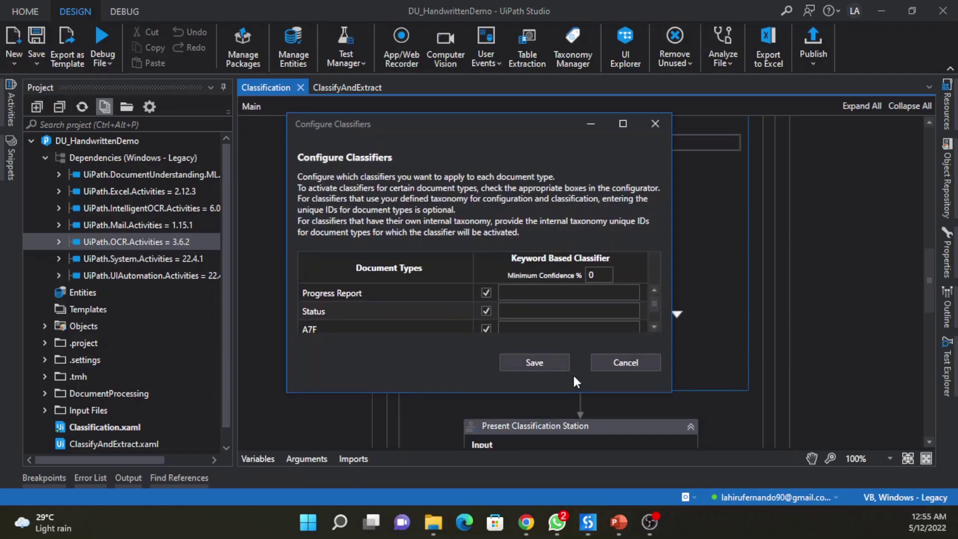
scroll(504, 304, "down", 1)
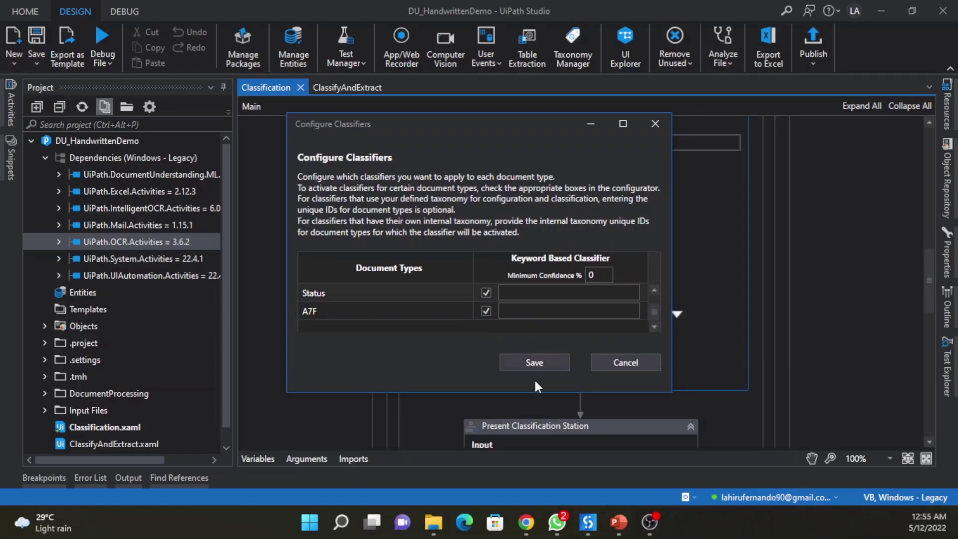
left_click(547, 365)
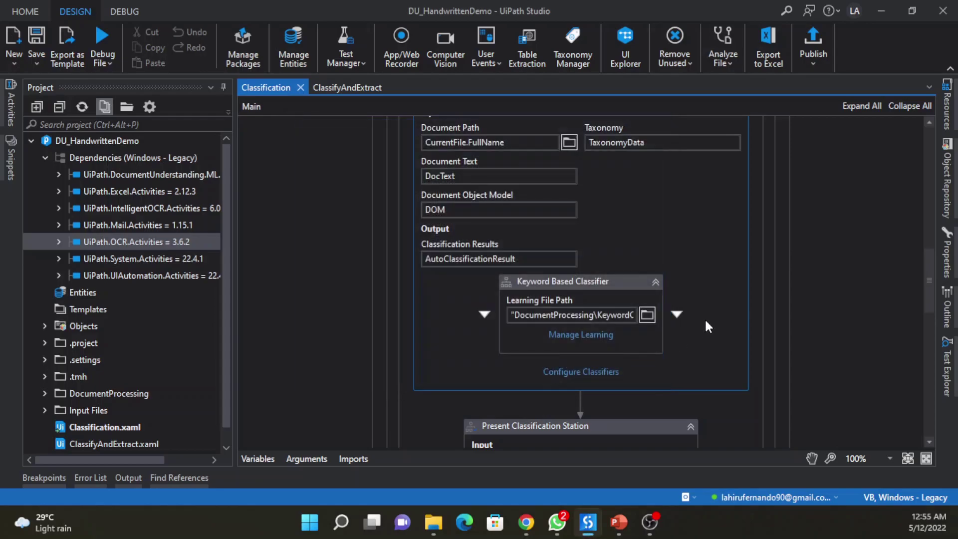
Step: Examine the Present Classification Station and Train Classifiers Scope, checking the trainer's keyword learning and document type configuration and saving both unchanged
scroll(704, 320, "down", 4)
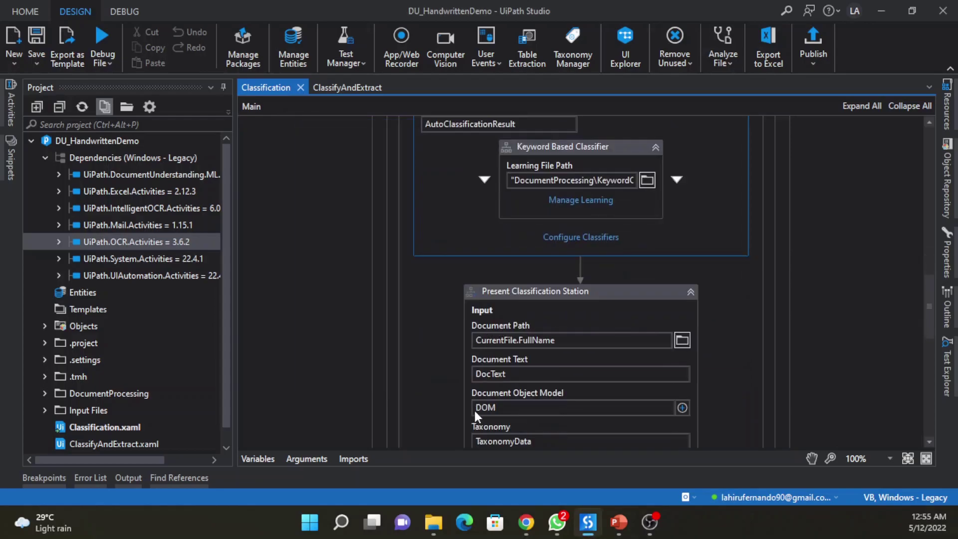
scroll(584, 350, "down", 4)
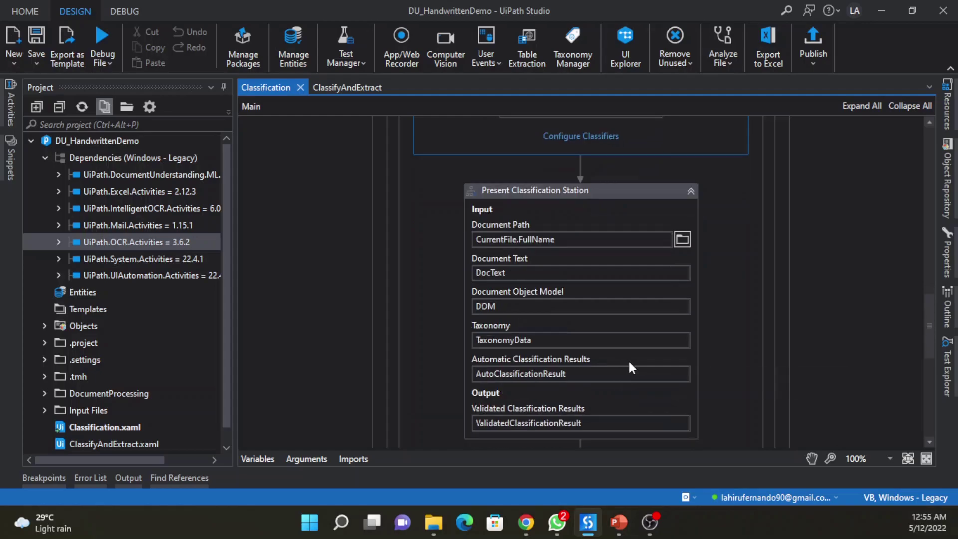
scroll(643, 339, "down", 1)
scroll(643, 339, "down", 3)
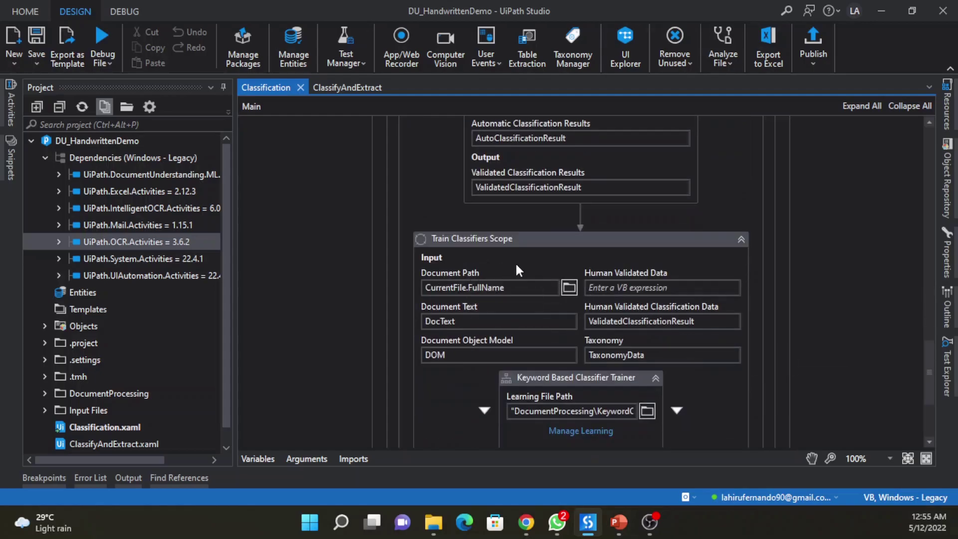
scroll(515, 261, "down", 2)
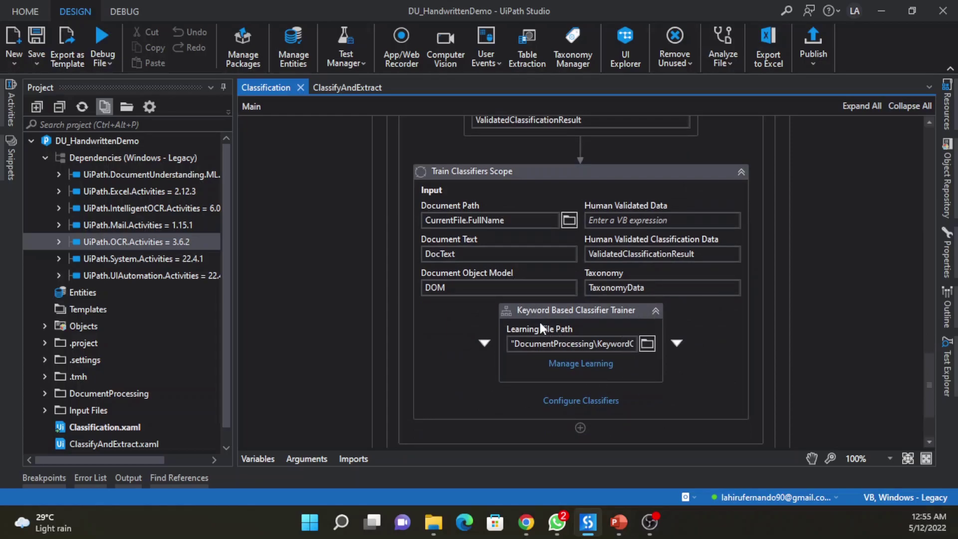
left_click(578, 364)
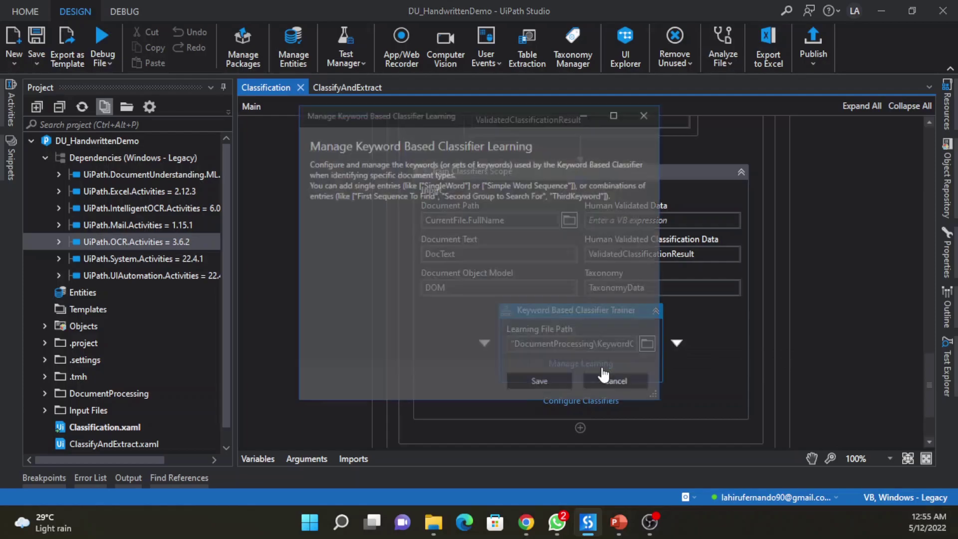
left_click(549, 389)
left_click(597, 402)
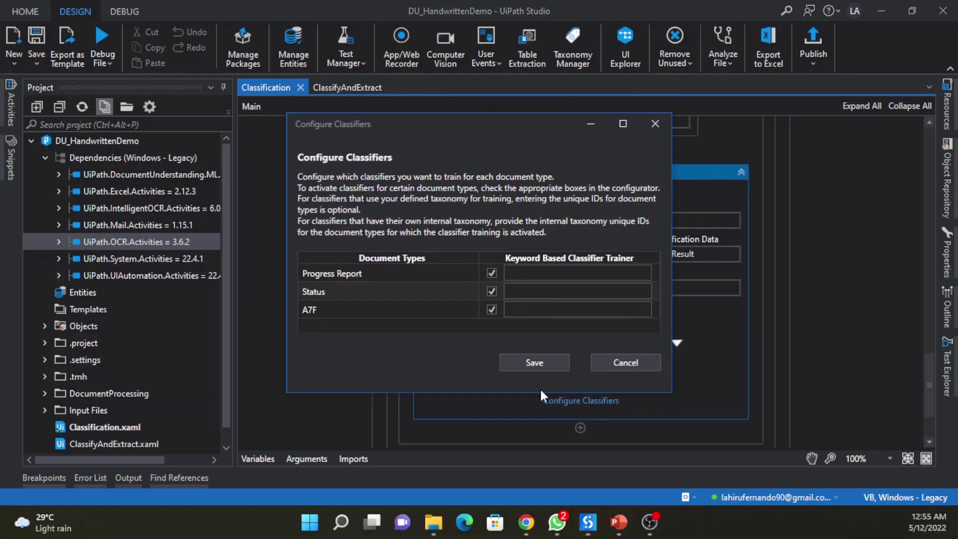
left_click(543, 362)
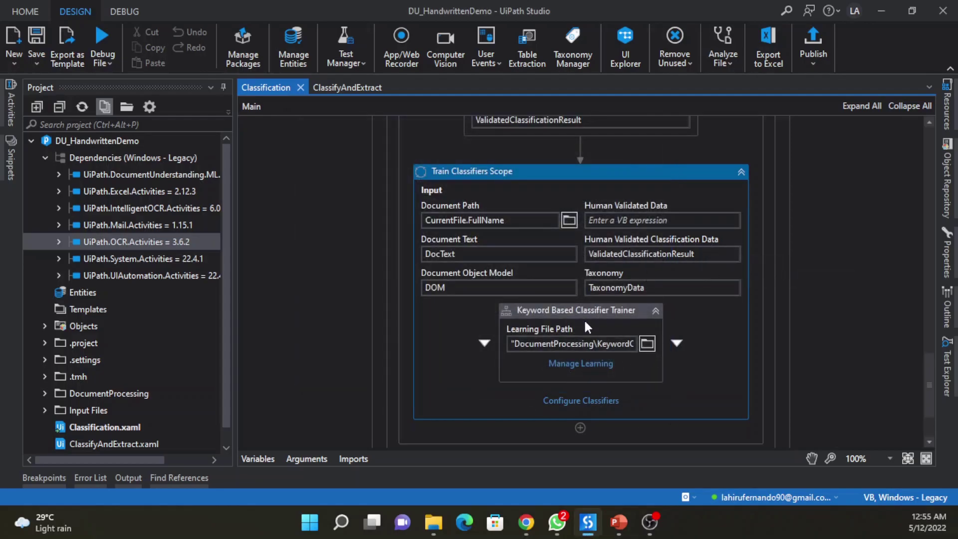
Step: Return to the start of the Classification workflow and run it in debug mode
scroll(698, 345, "up", 15)
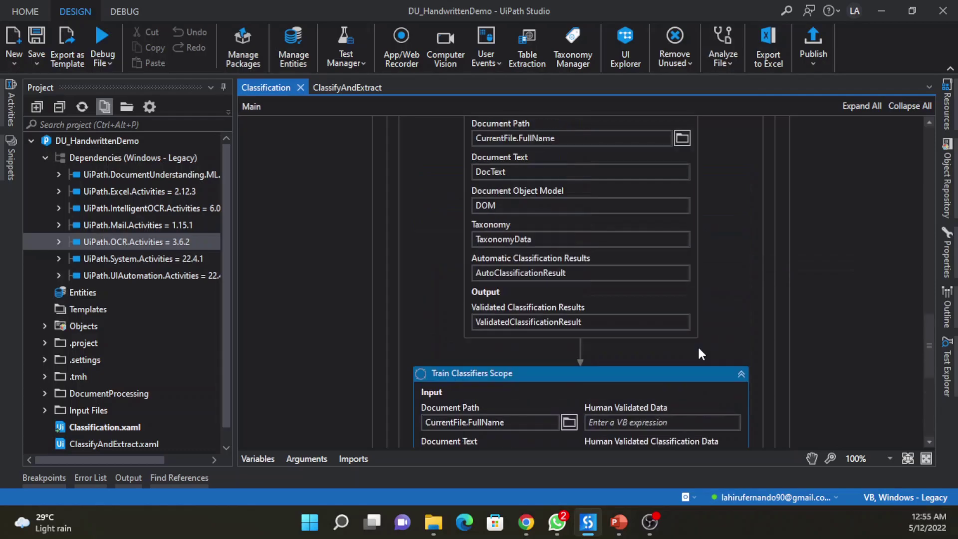
scroll(705, 357, "up", 15)
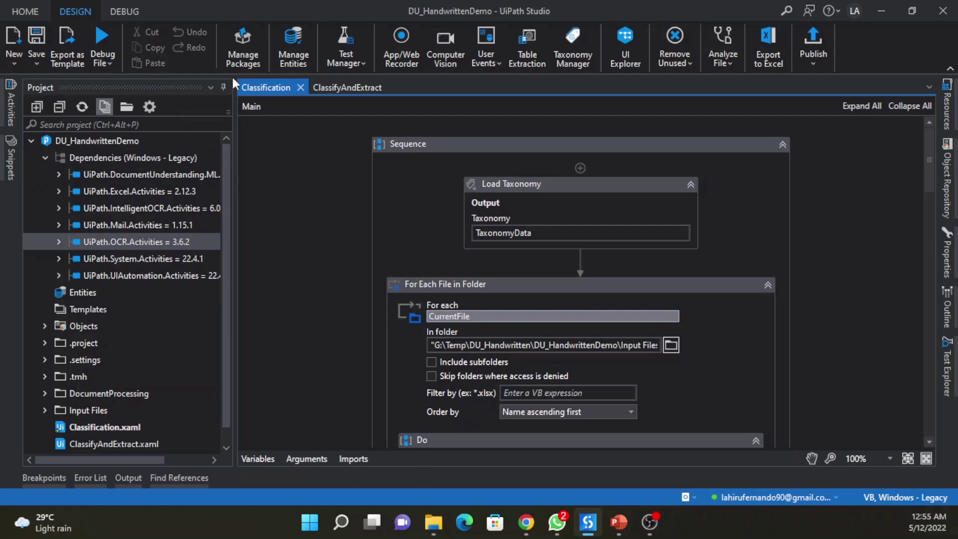
left_click(103, 40)
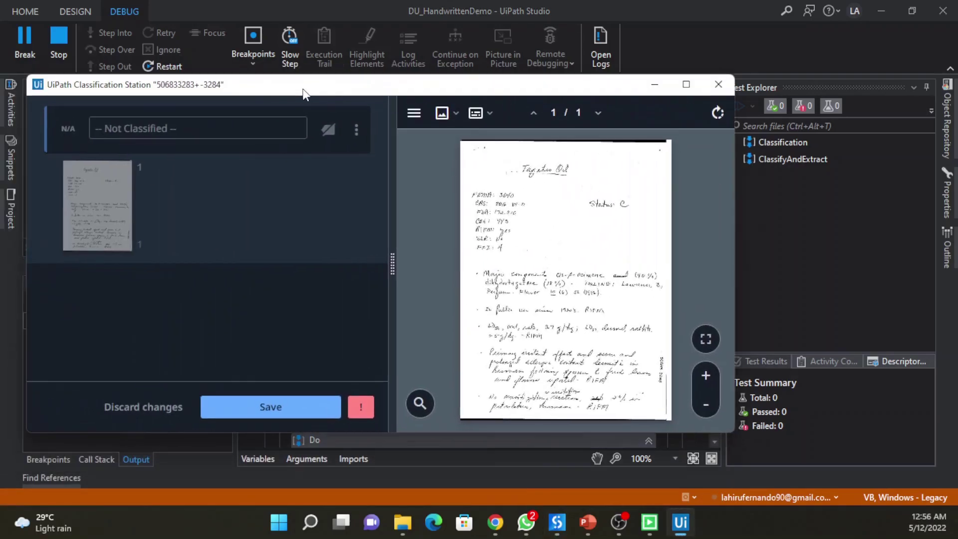
Step: Maximize the Classification Station window and enlarge the handwritten Tagetes Oil document to read it from the start
left_click_drag(302, 95, 413, 0)
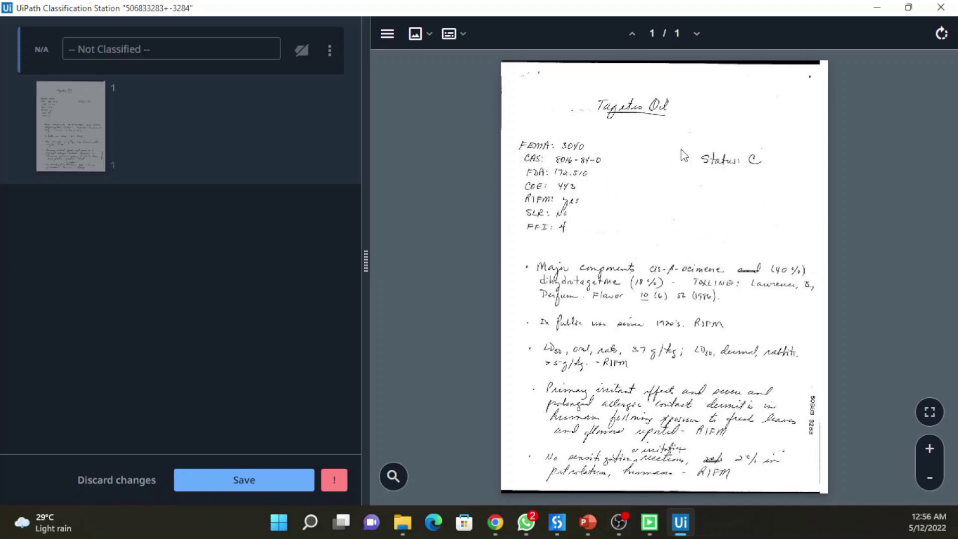
left_click(929, 449)
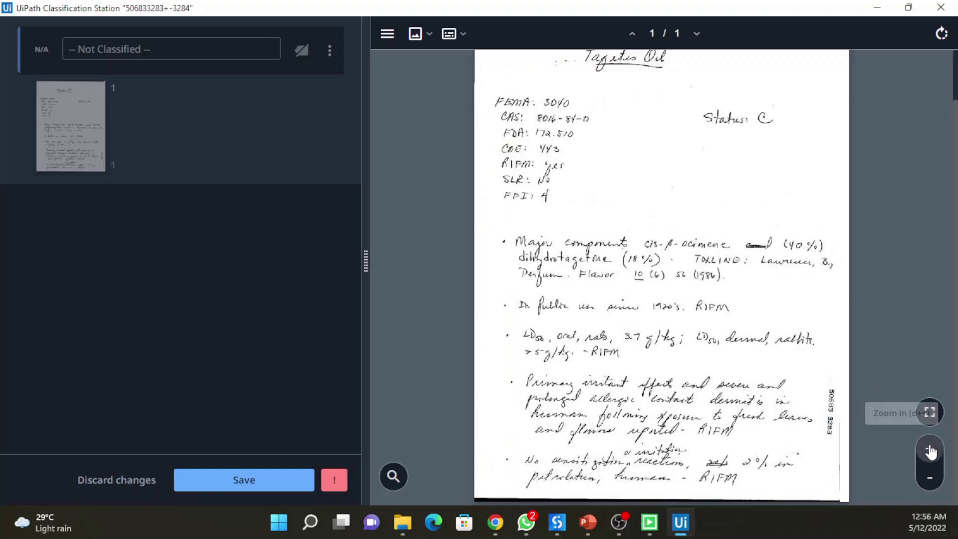
left_click(929, 449)
scroll(668, 287, "up", 3)
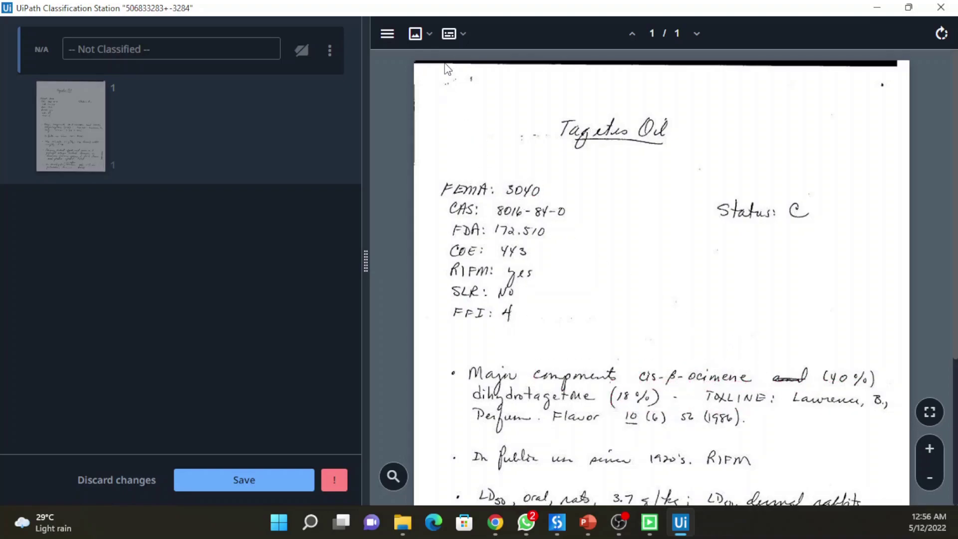
Step: Show the document in text only view to examine the OCR output, and return to image view
left_click(429, 34)
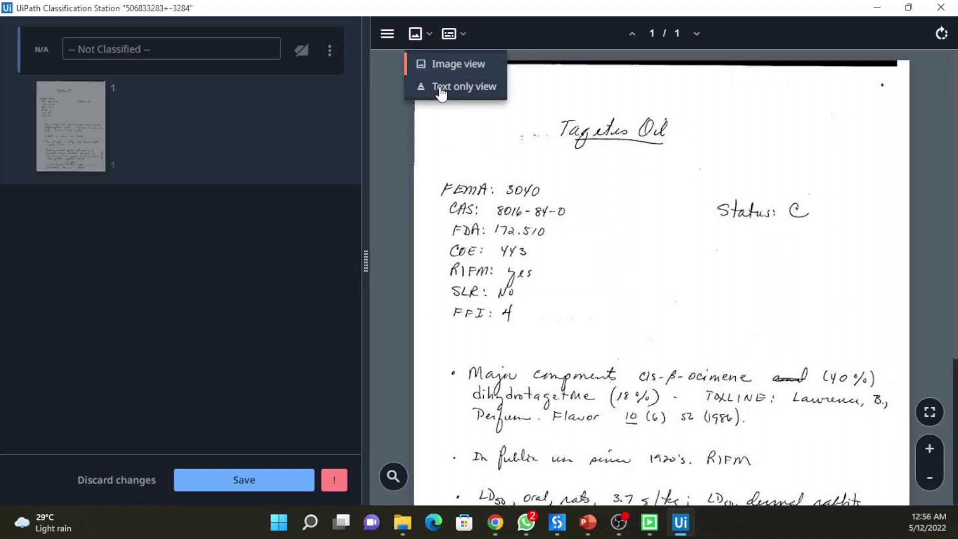
left_click(440, 88)
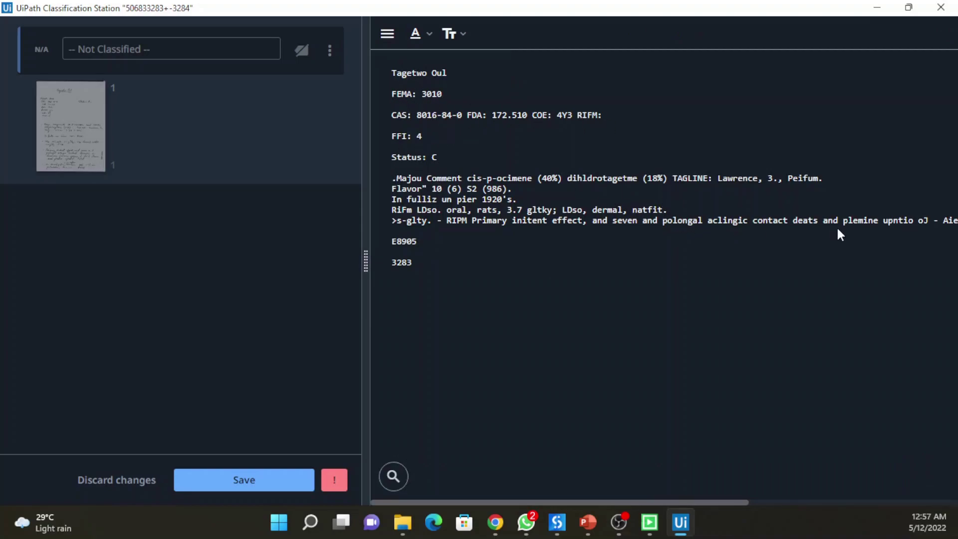
left_click(428, 34)
left_click(439, 63)
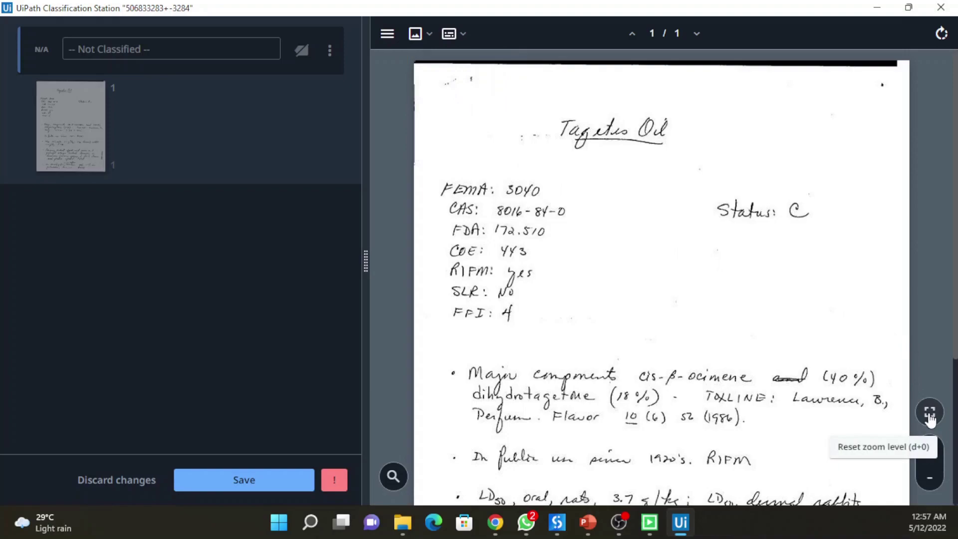
Step: Search the handwritten document for "status" and close the search
left_click(395, 479)
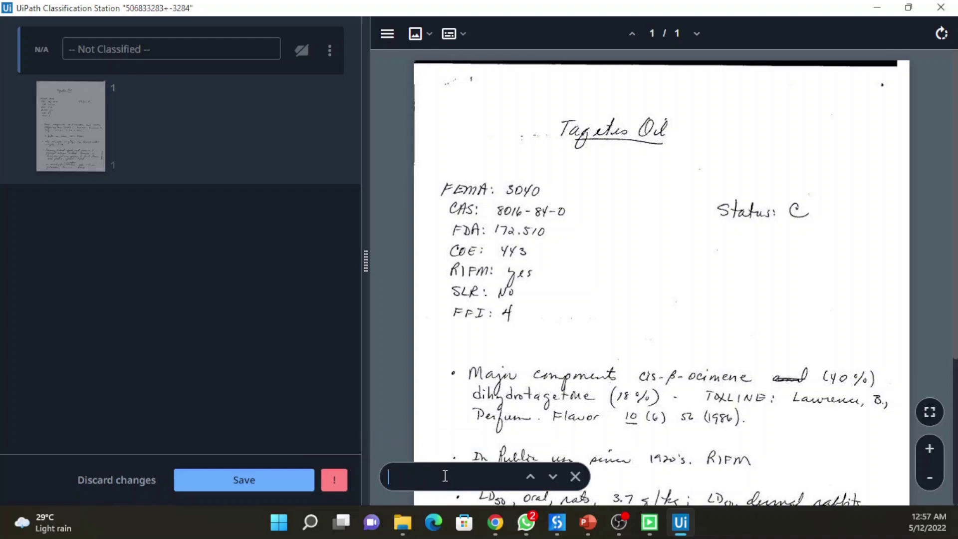
type("status")
key("BackSpace")
key("BackSpace")
key("BackSpace")
type("tus")
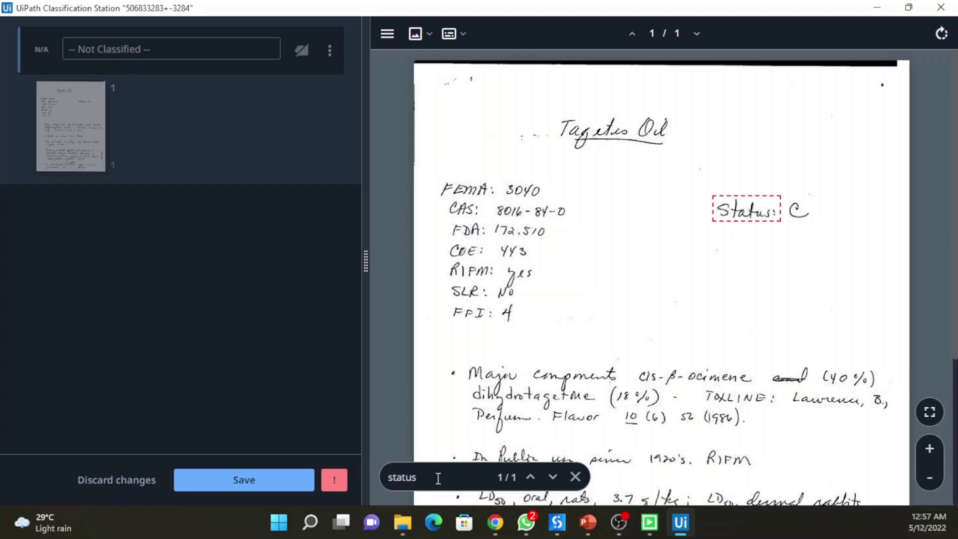
left_click(575, 477)
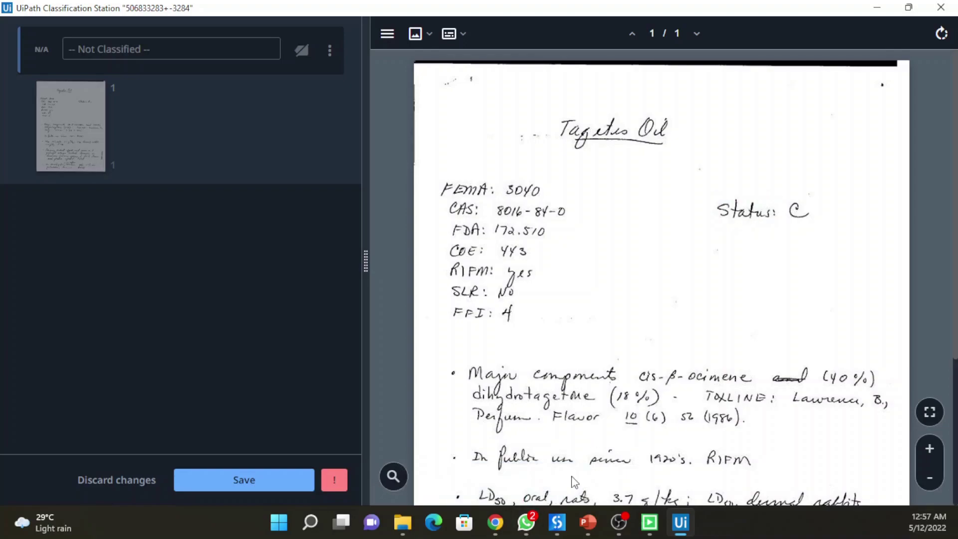
Step: View the Classification Station's selection mode choices, general menu options and rotation control without changing the document
left_click(470, 32)
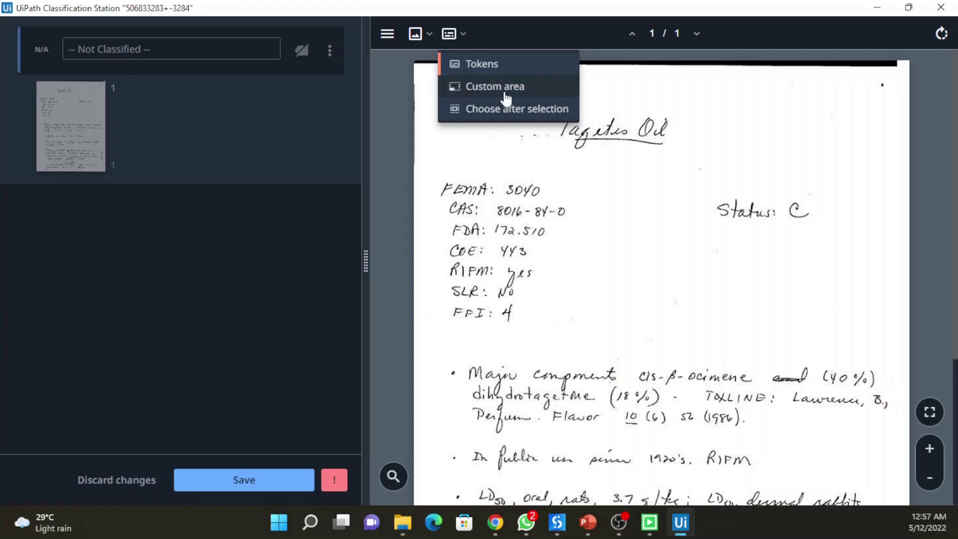
left_click(388, 34)
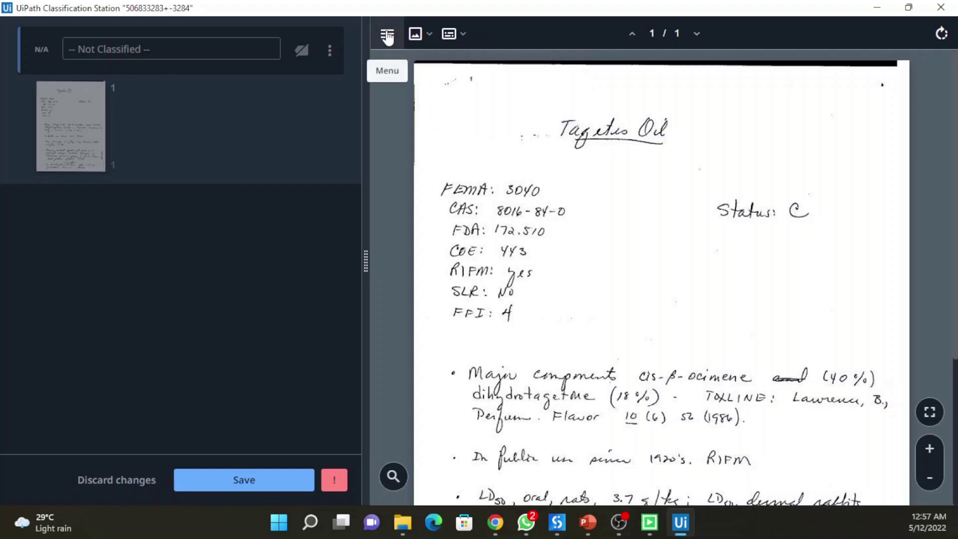
left_click(387, 33)
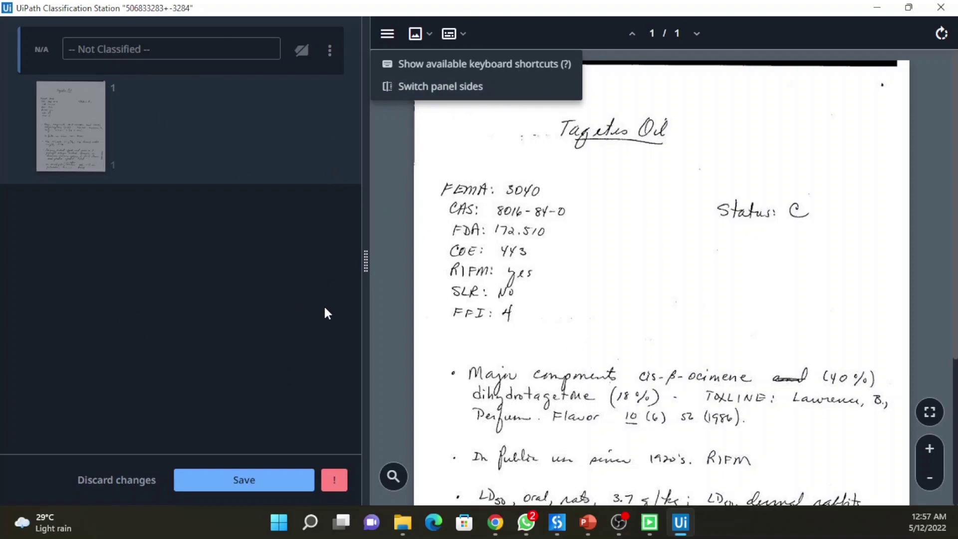
left_click(941, 34)
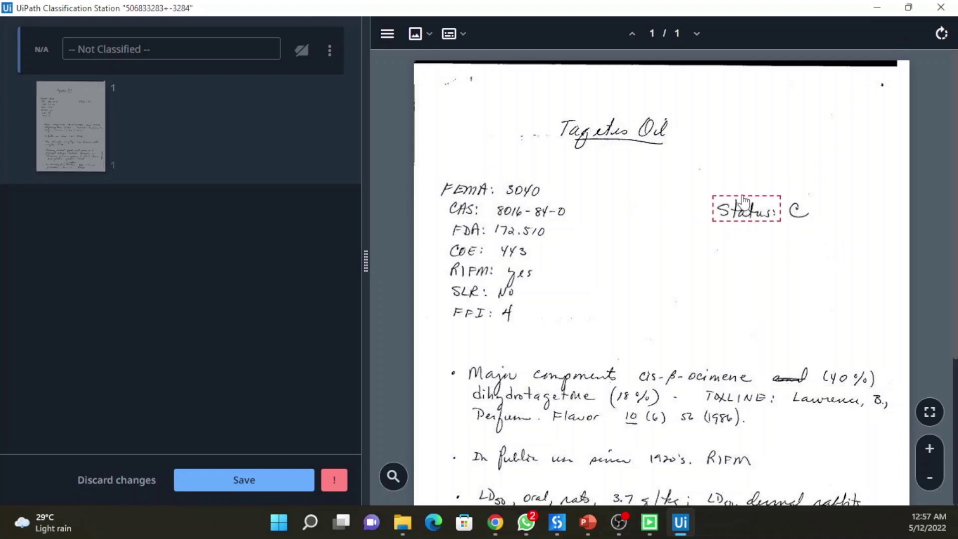
Step: Add the handwritten "Status:" text as the Tagetes Oil document's reference, classify the document as Status, and save it
left_click_drag(702, 187, 782, 239)
left_click(339, 49)
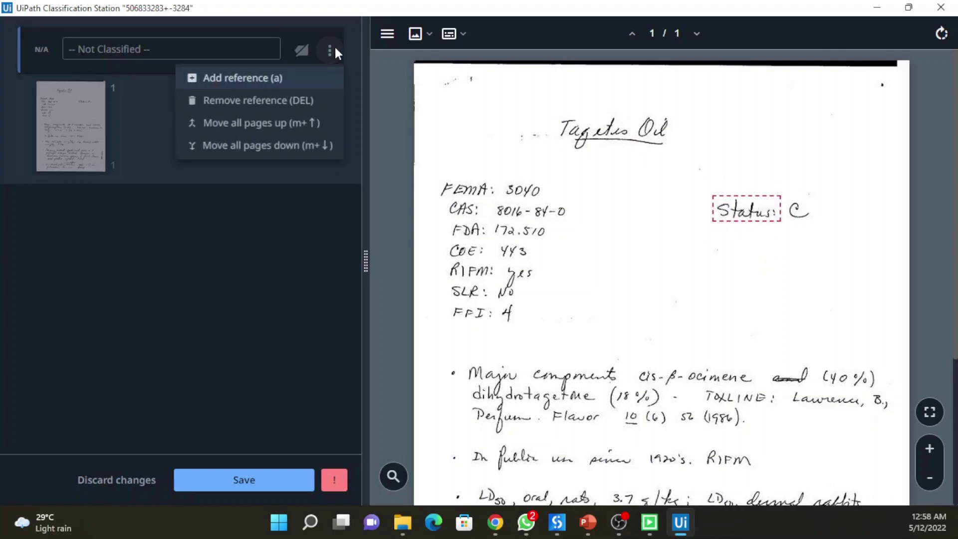
left_click(259, 75)
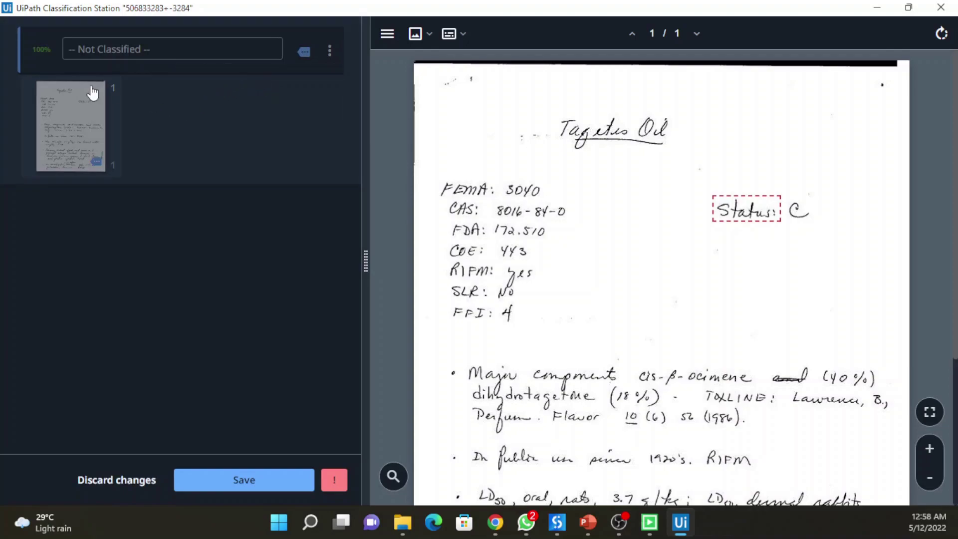
left_click(217, 53)
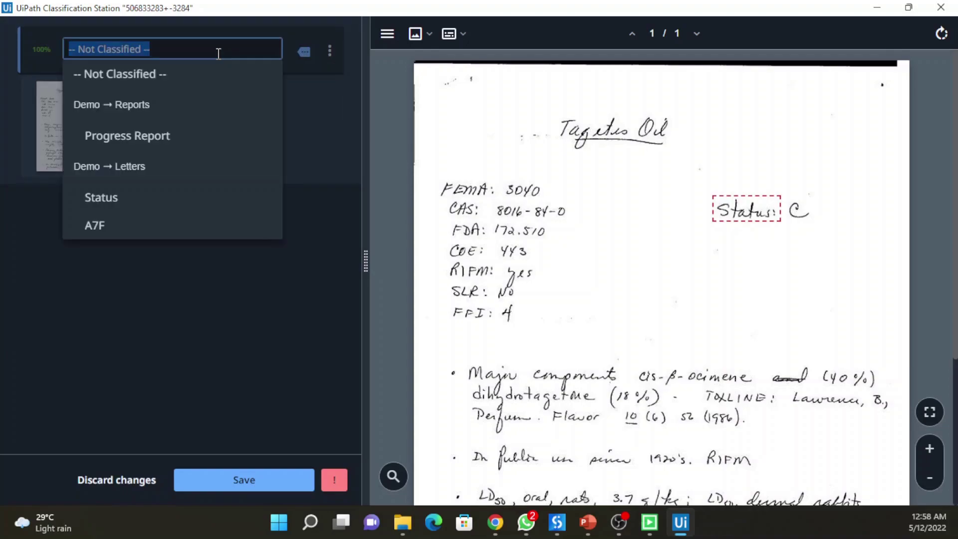
left_click(125, 199)
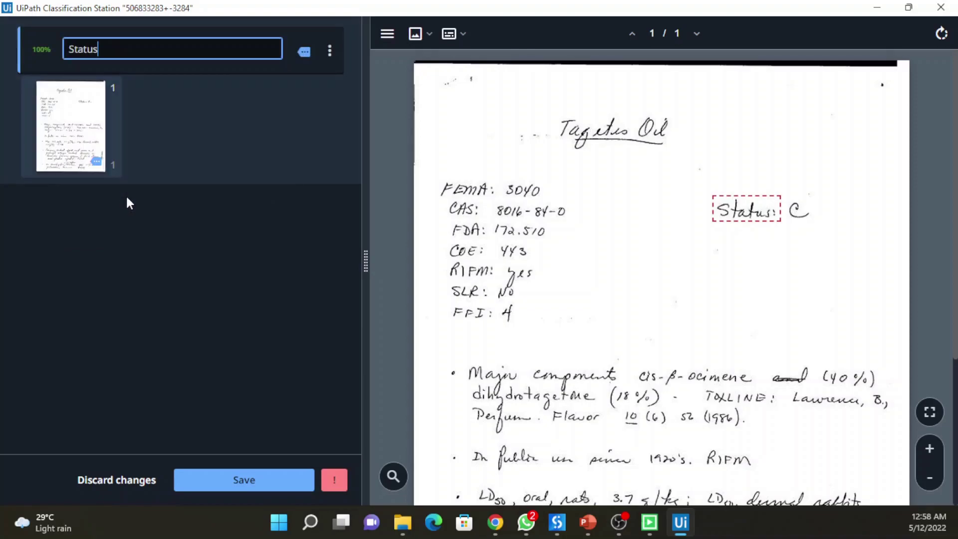
left_click(220, 485)
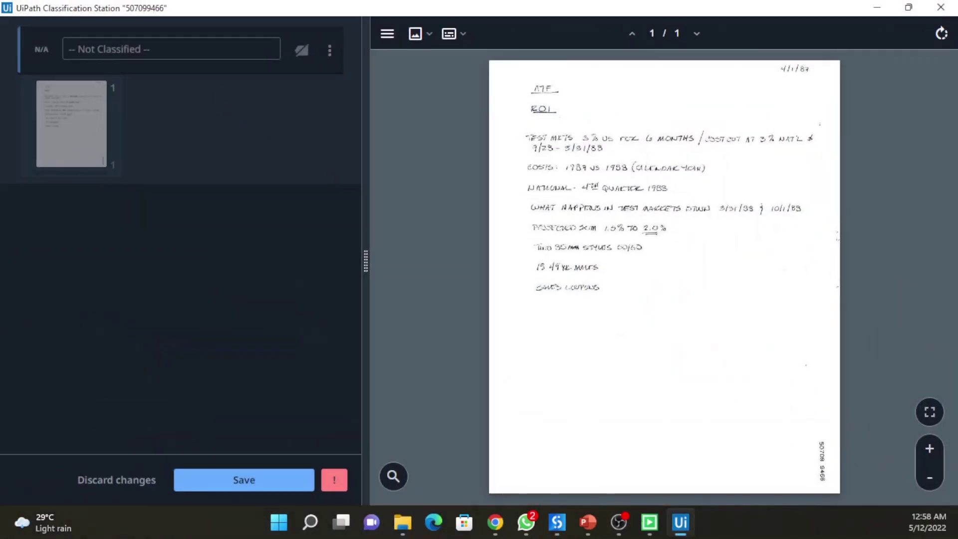
Step: Check the enlarged handwritten A7F document, show it in text only view, and set the selection mode to Tokens
left_click(929, 448)
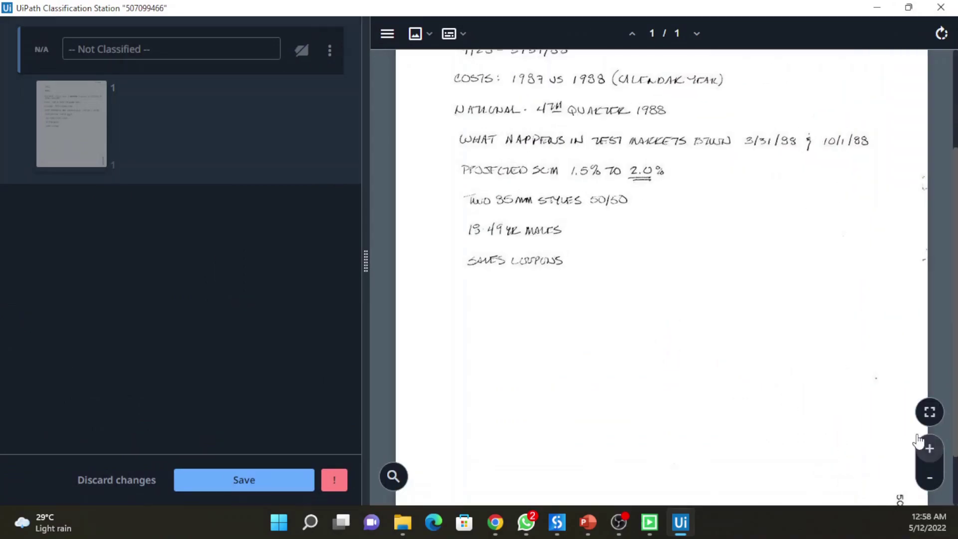
scroll(666, 316, "up", 3)
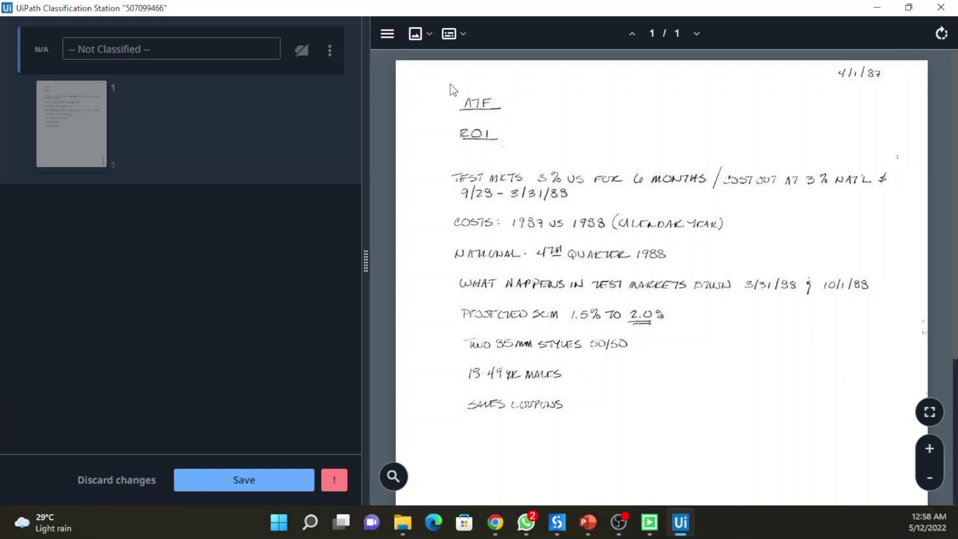
left_click(477, 103)
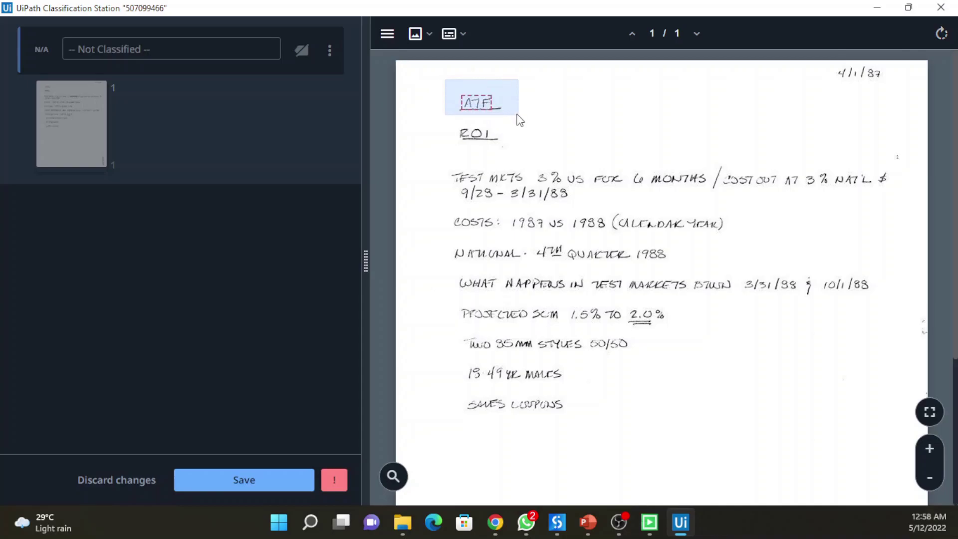
left_click(428, 35)
left_click(460, 86)
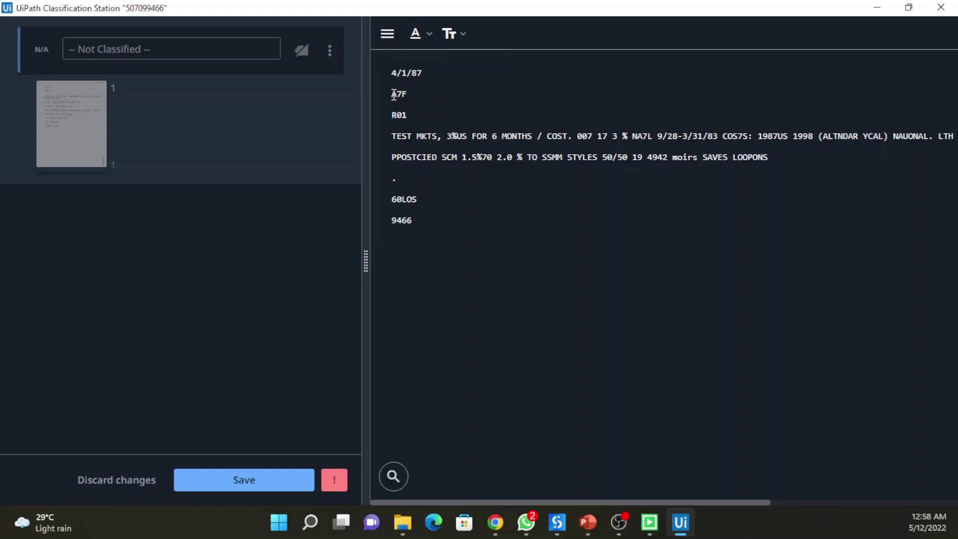
left_click(464, 40)
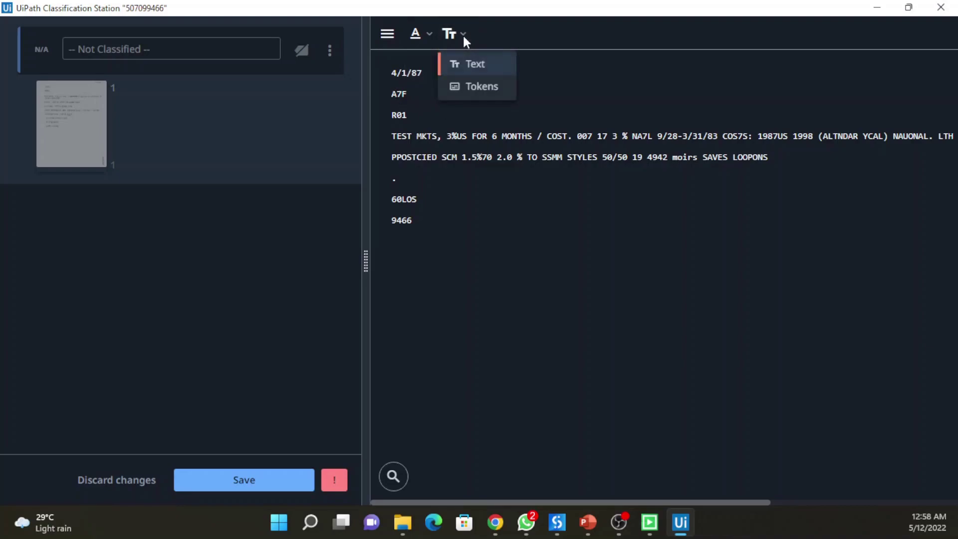
left_click(504, 90)
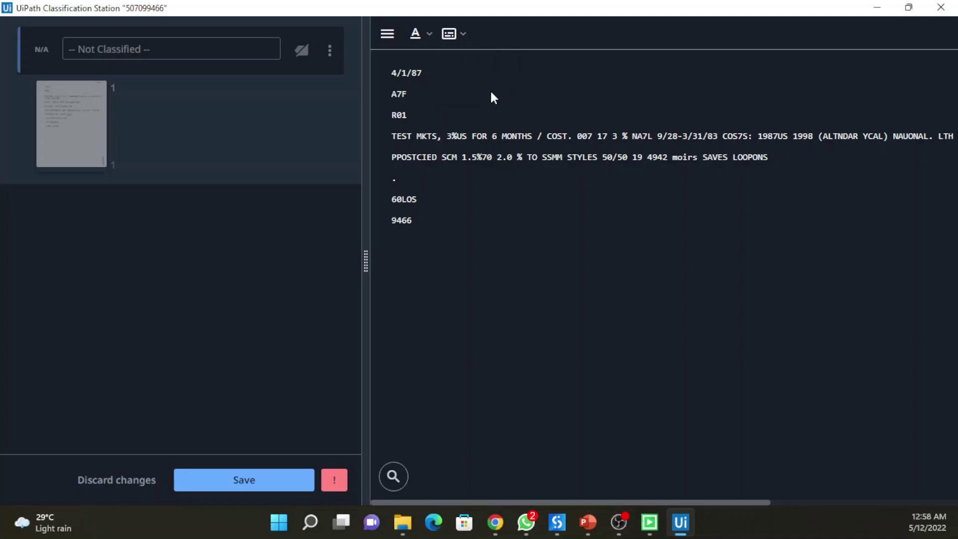
Step: Add the A7F token as the document's reference, classify the document as A7F, and save it
left_click(332, 52)
left_click(396, 86)
left_click(335, 52)
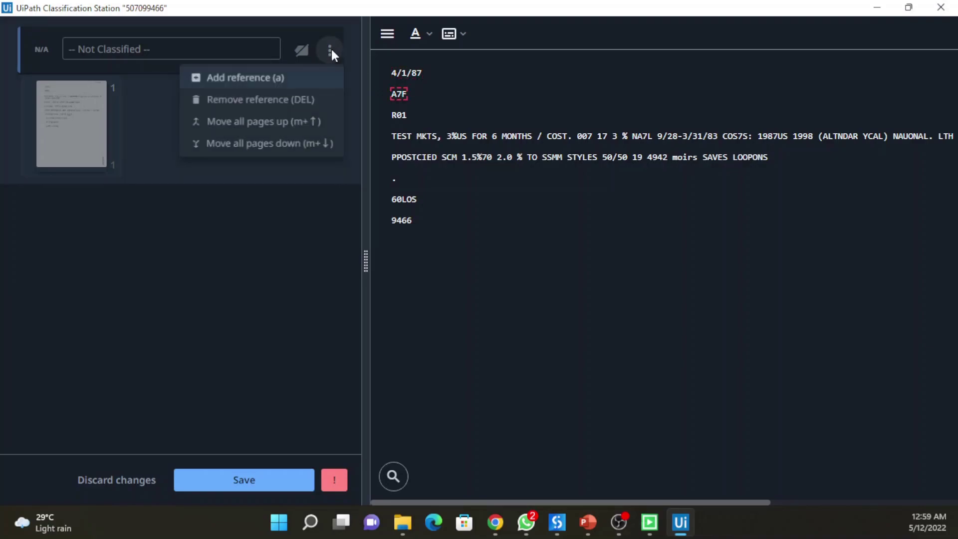
left_click(244, 86)
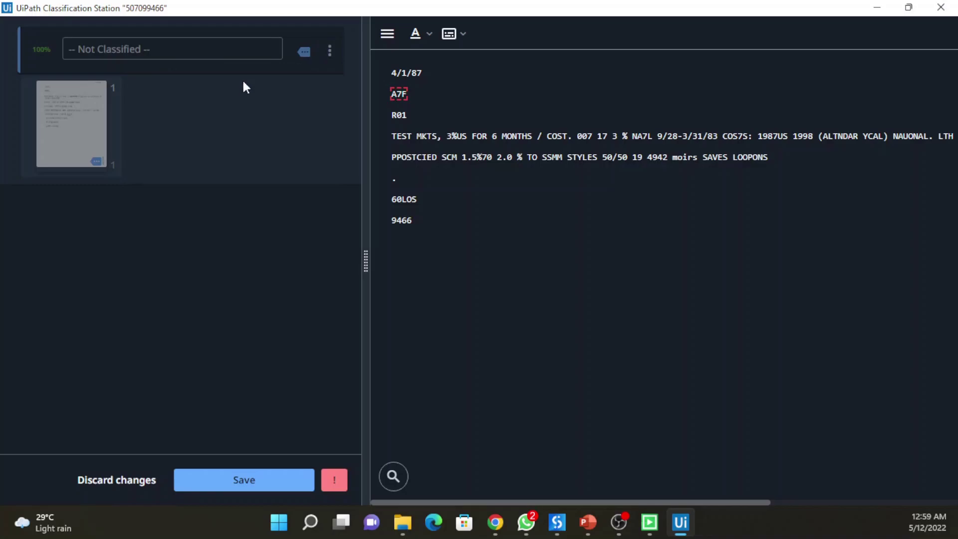
left_click(178, 51)
left_click(94, 224)
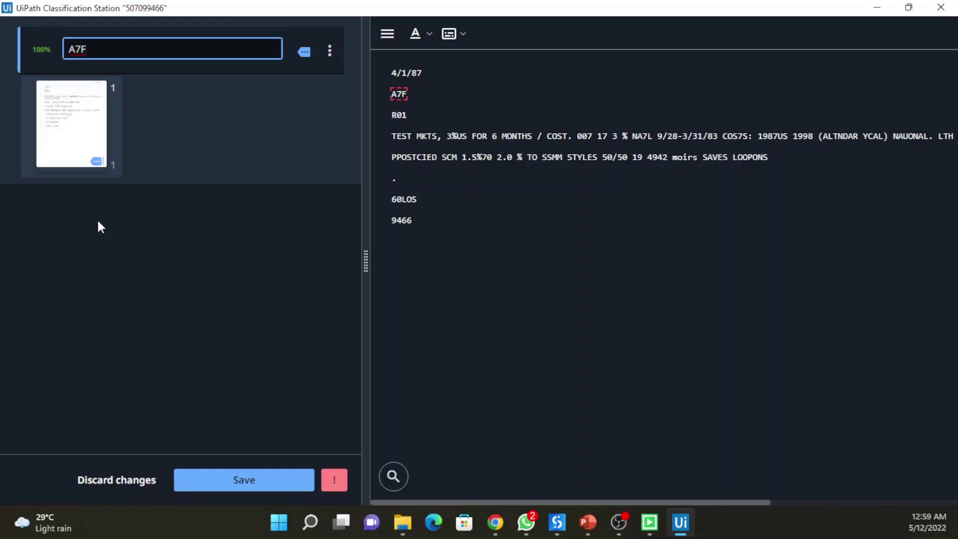
left_click(223, 480)
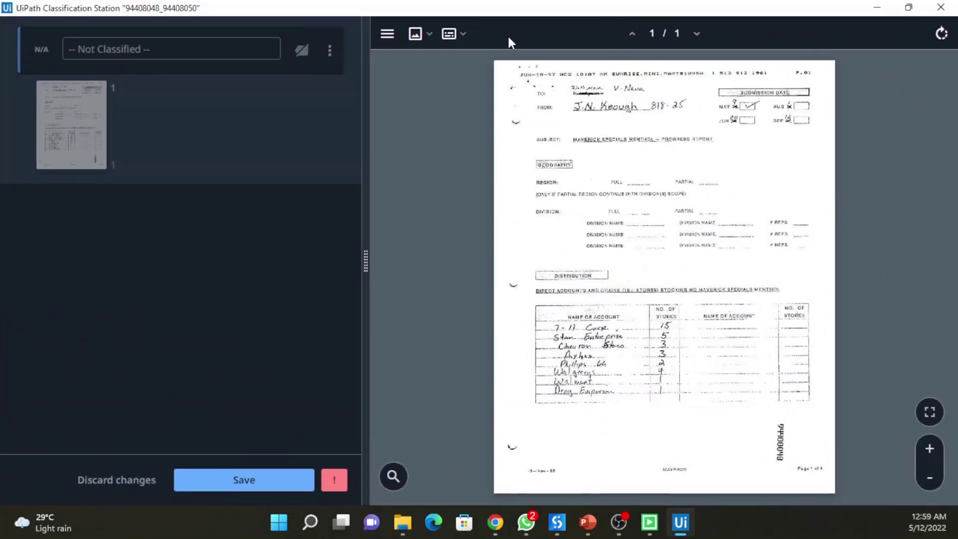
Step: Add "PROGRESS REPORT" from the subject line as the form's reference, classify the form as Progress Report, and save it
left_click(929, 448)
scroll(749, 338, "up", 2)
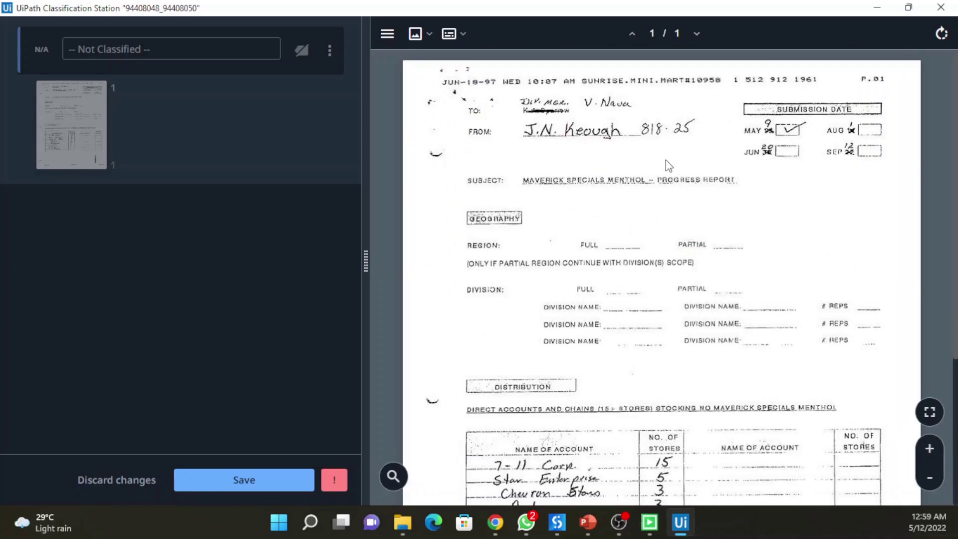
left_click_drag(662, 156, 742, 206)
left_click(335, 50)
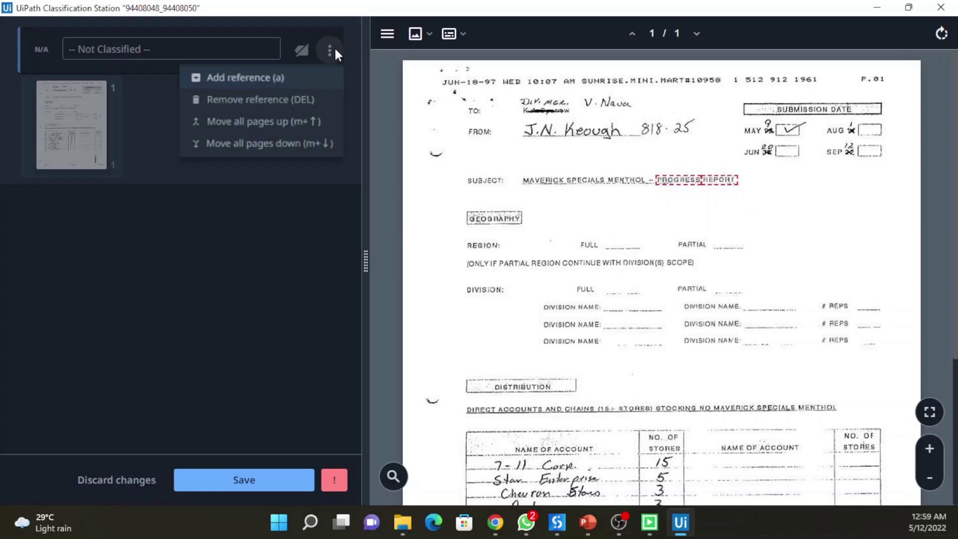
left_click(254, 80)
left_click(253, 80)
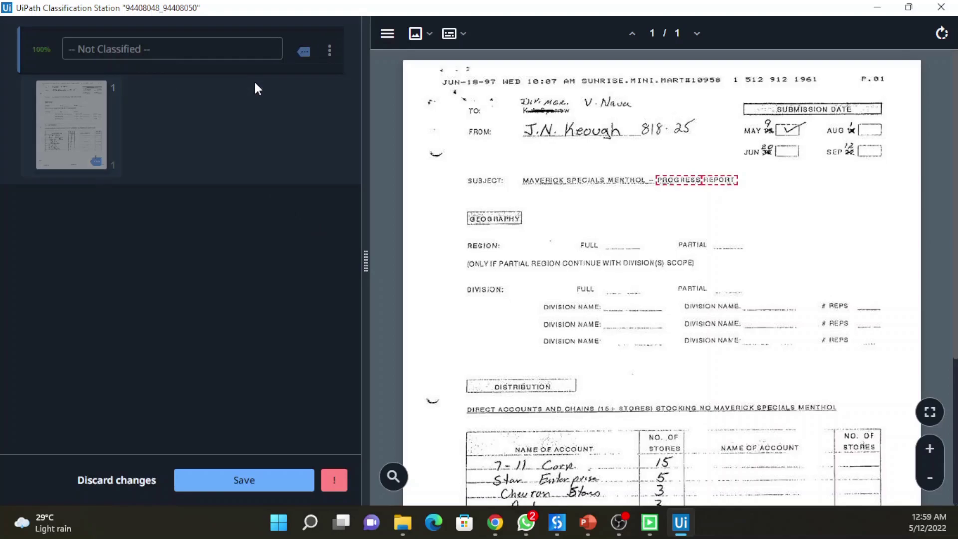
left_click(216, 47)
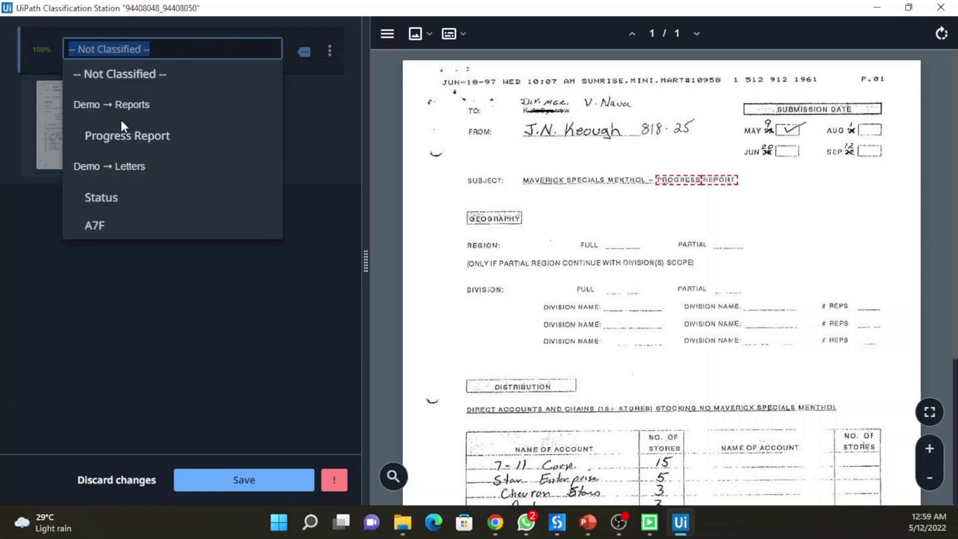
left_click(114, 140)
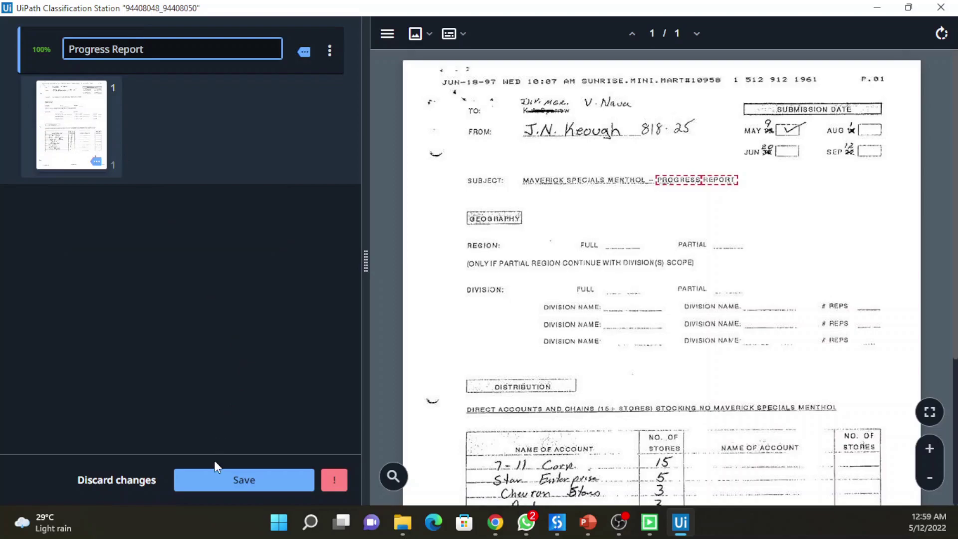
left_click(215, 483)
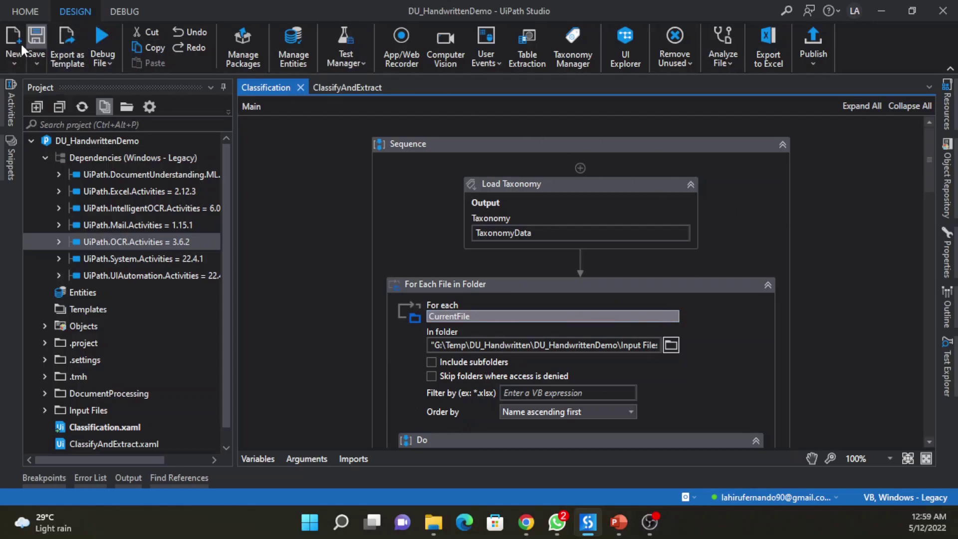
Step: Debug the Classification workflow again, and highlight the Tagetes Oil document's Status reference before saving its classification
left_click(97, 37)
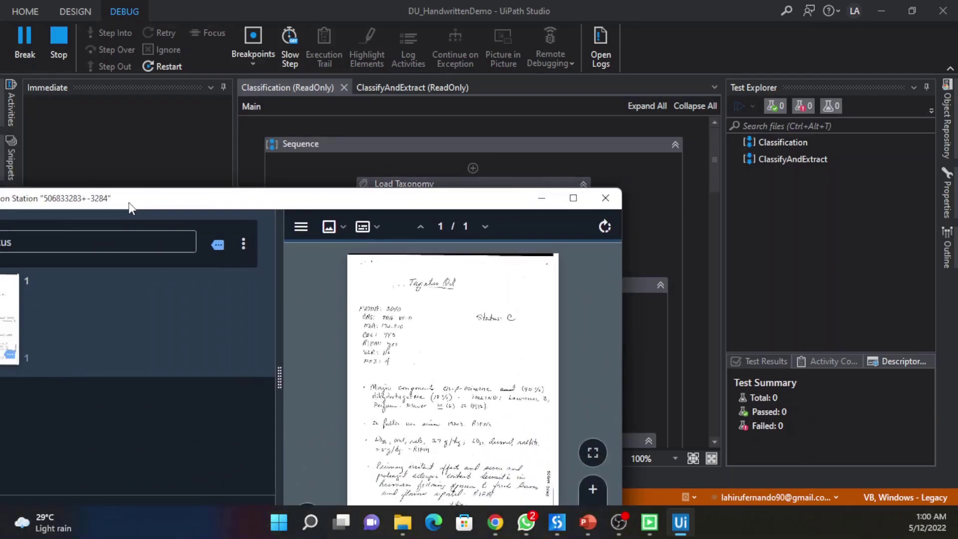
left_click_drag(151, 212, 329, 67)
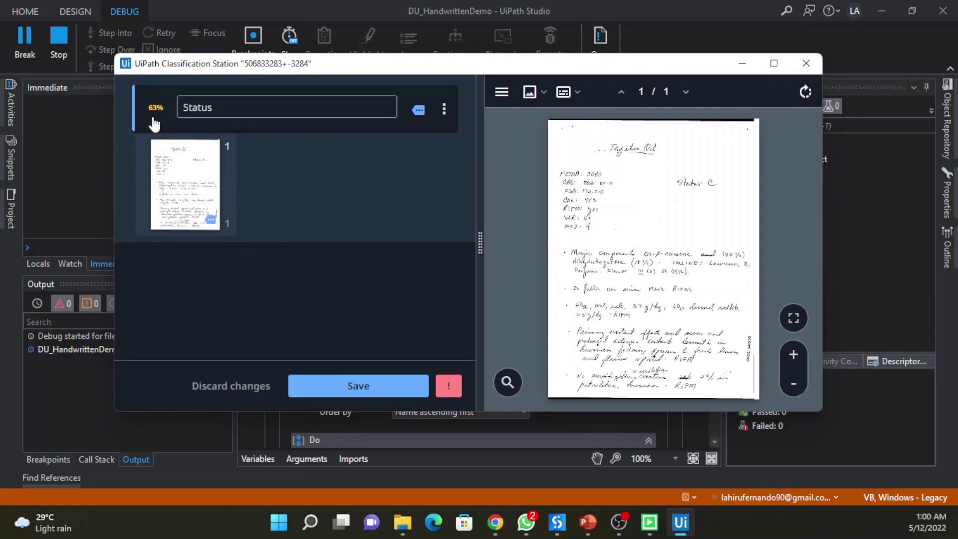
left_click(212, 220)
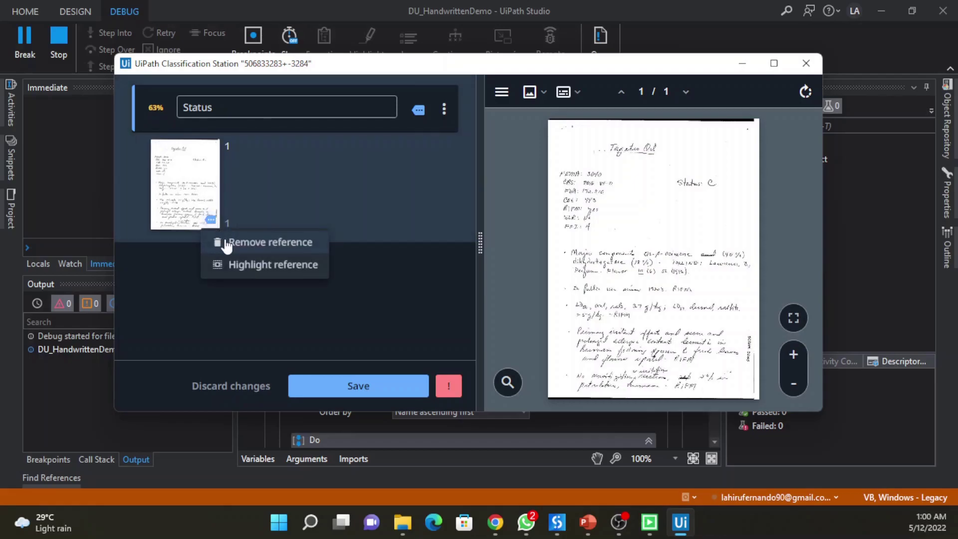
left_click(276, 266)
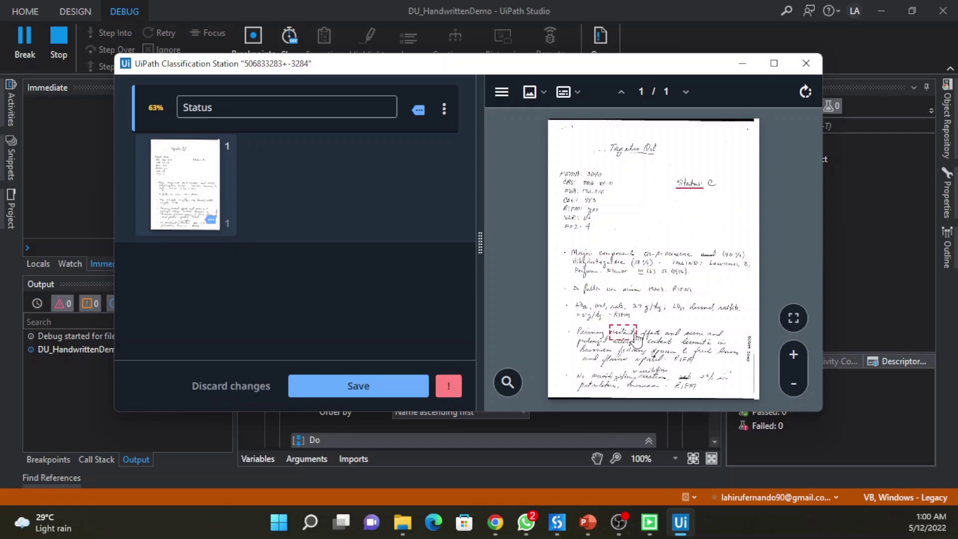
left_click(376, 386)
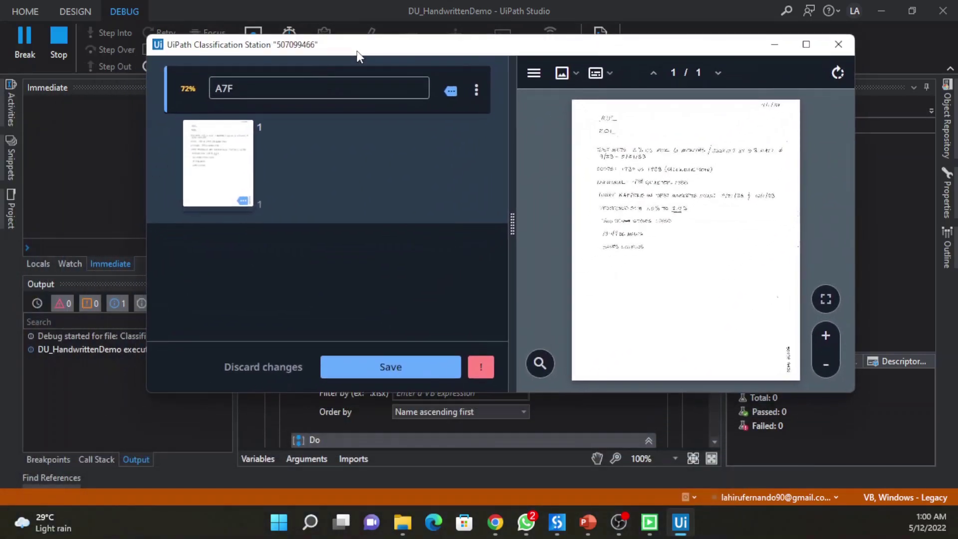
Step: Highlight the A7F document's classification reference, and save both the A7F and the Progress Report classifications
left_click_drag(357, 51, 363, 3)
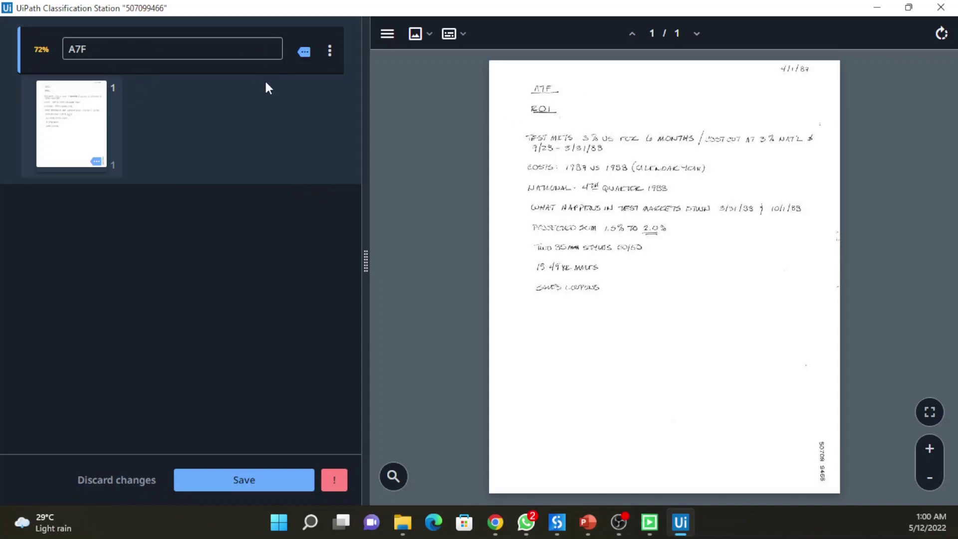
left_click(96, 162)
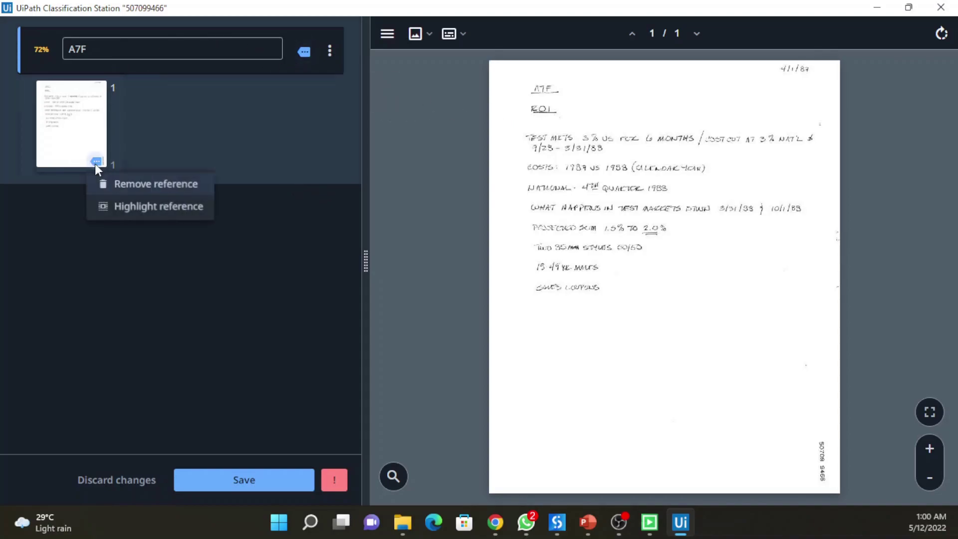
left_click(130, 211)
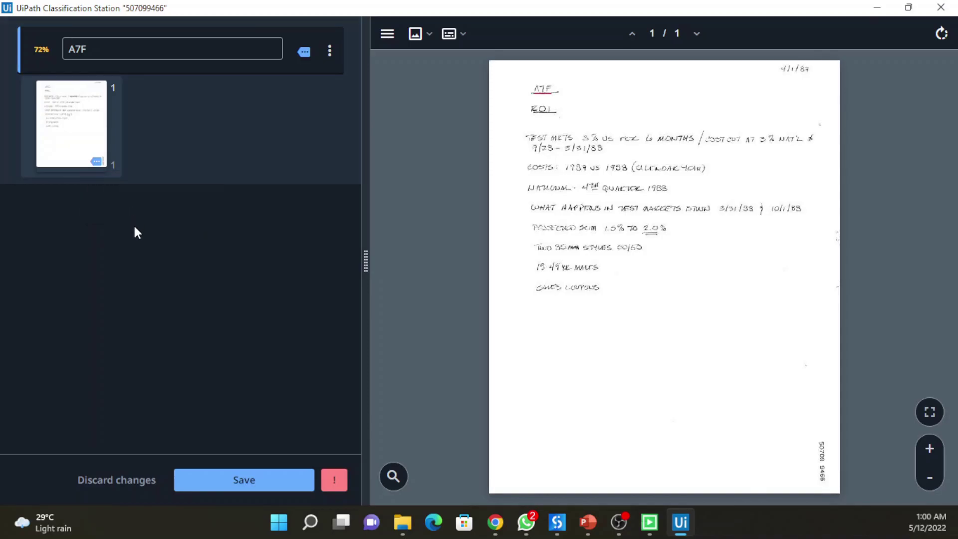
left_click(227, 473)
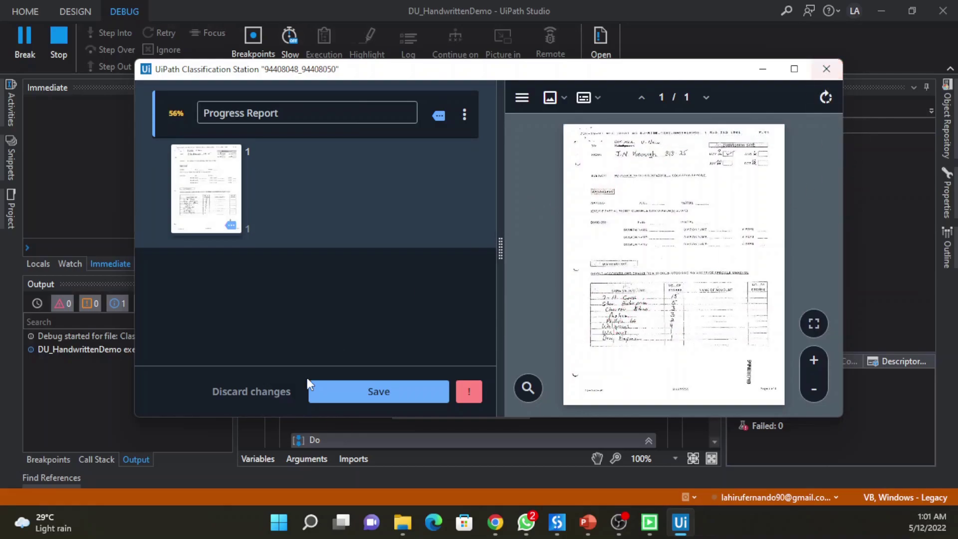
left_click(376, 391)
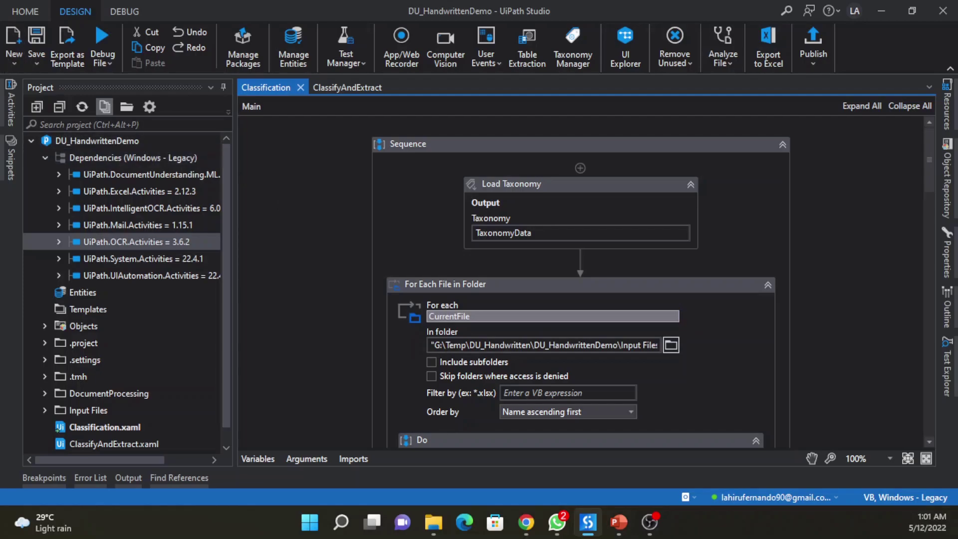
left_click(649, 522)
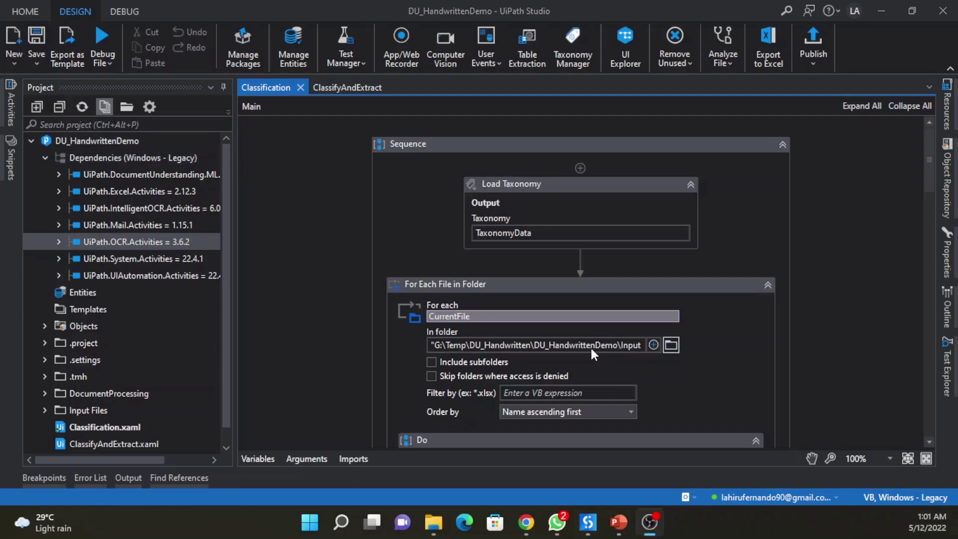
left_click(295, 197)
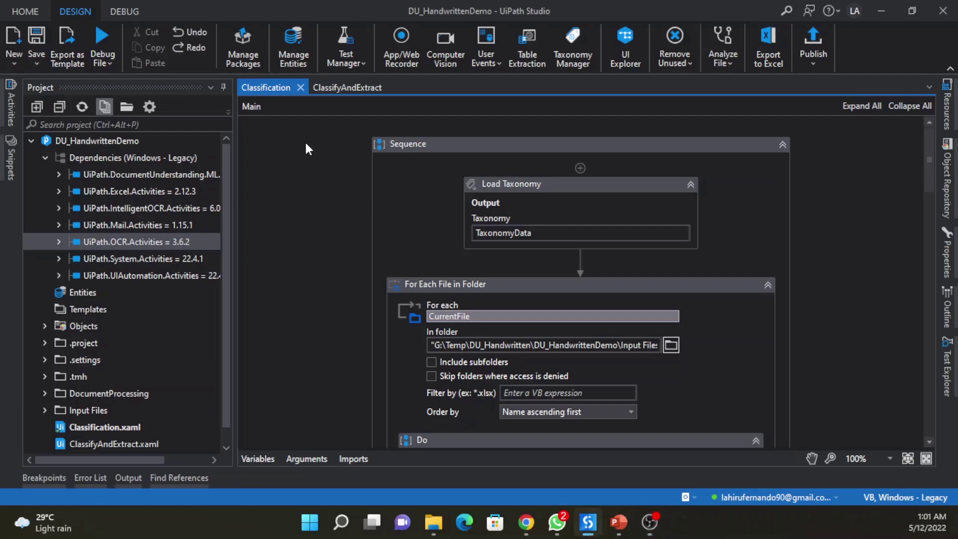
Step: Open the ClassifyAndExtract workflow and review its activities from the Classify Document Scope through to the Data Extraction Scope
left_click(328, 95)
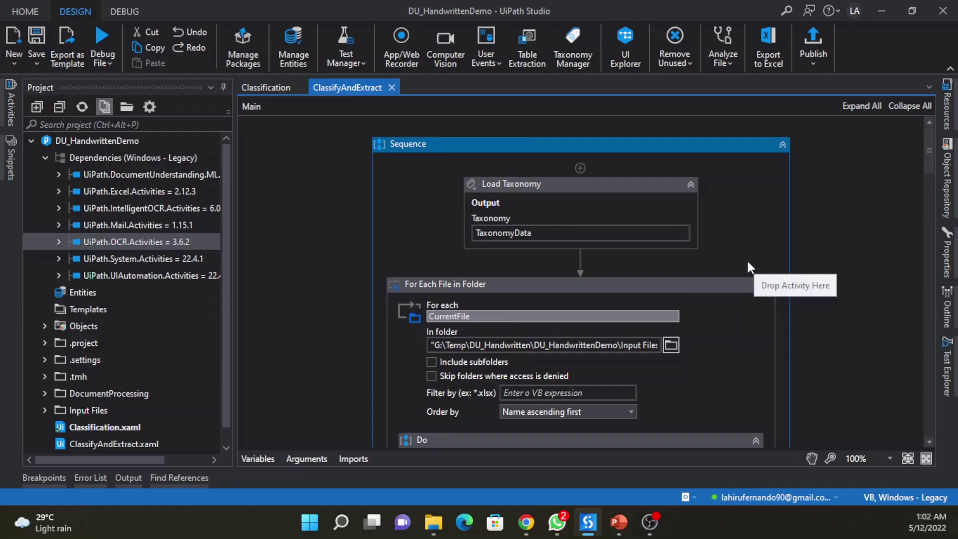
scroll(748, 261, "down", 10)
scroll(754, 269, "down", 15)
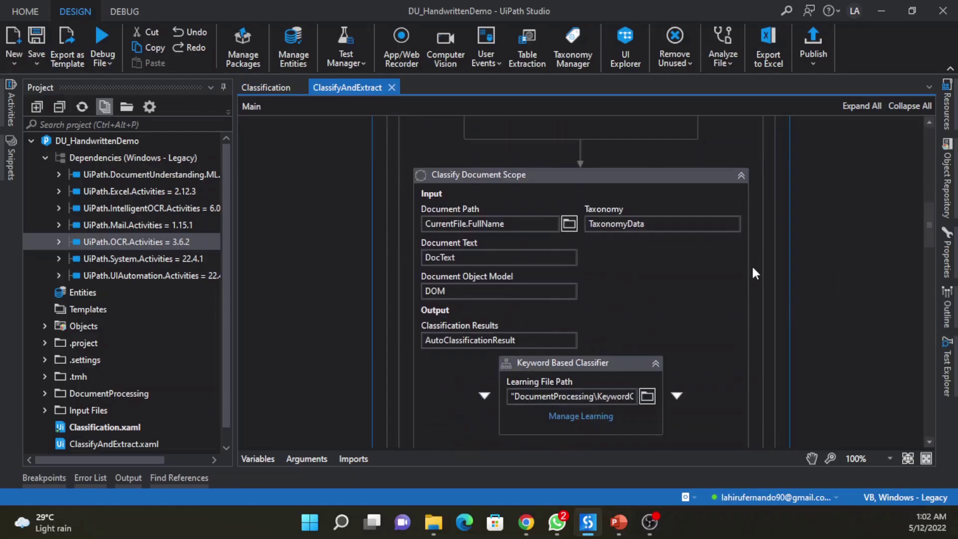
scroll(756, 283, "down", 3)
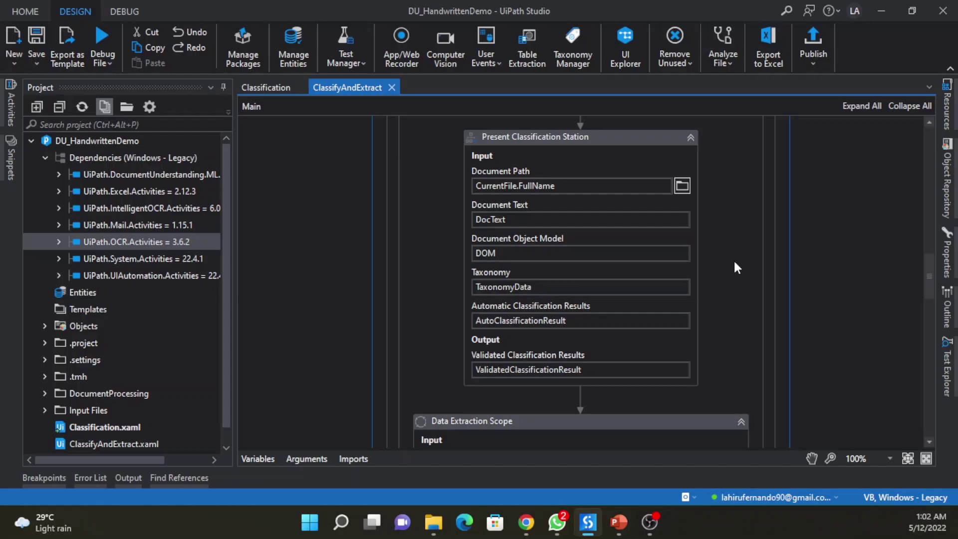
scroll(736, 269, "down", 3)
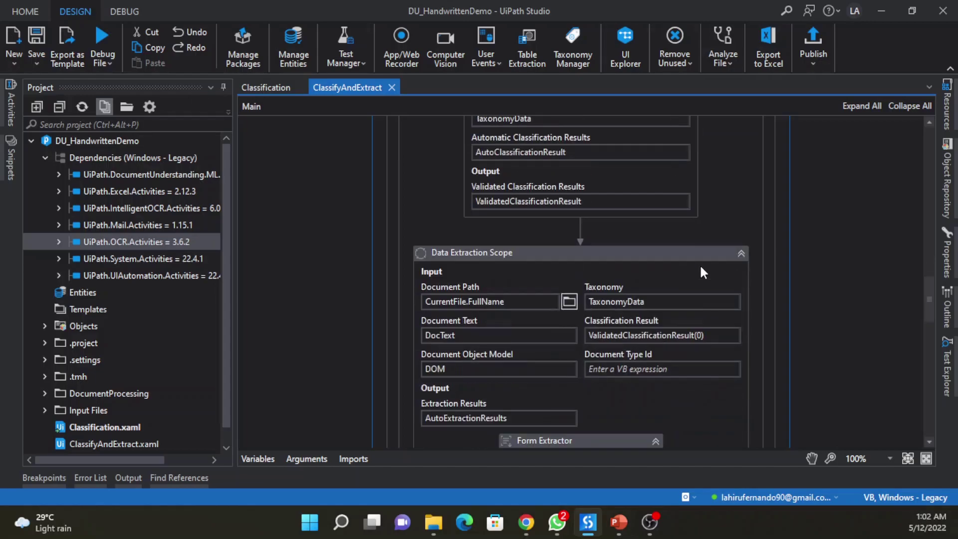
scroll(699, 265, "down", 1)
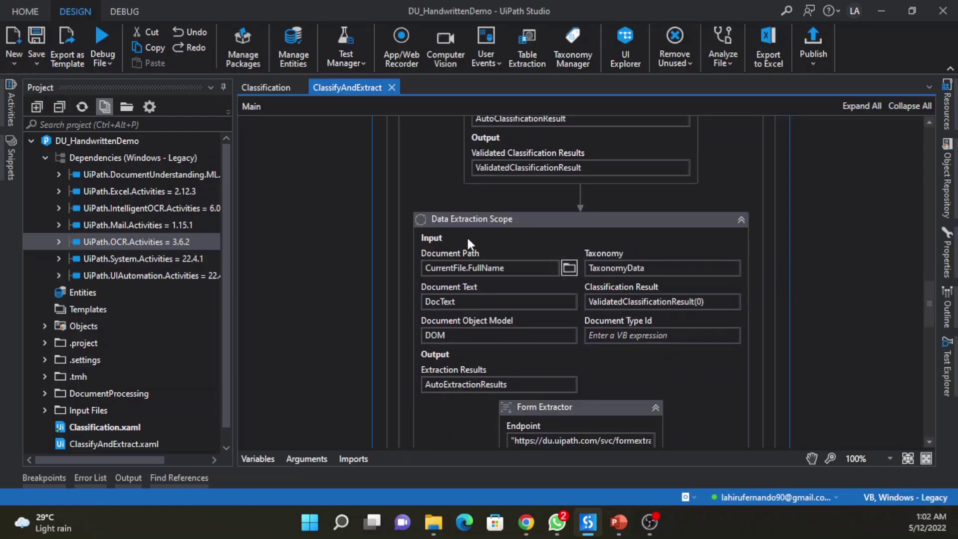
scroll(738, 254, "down", 2)
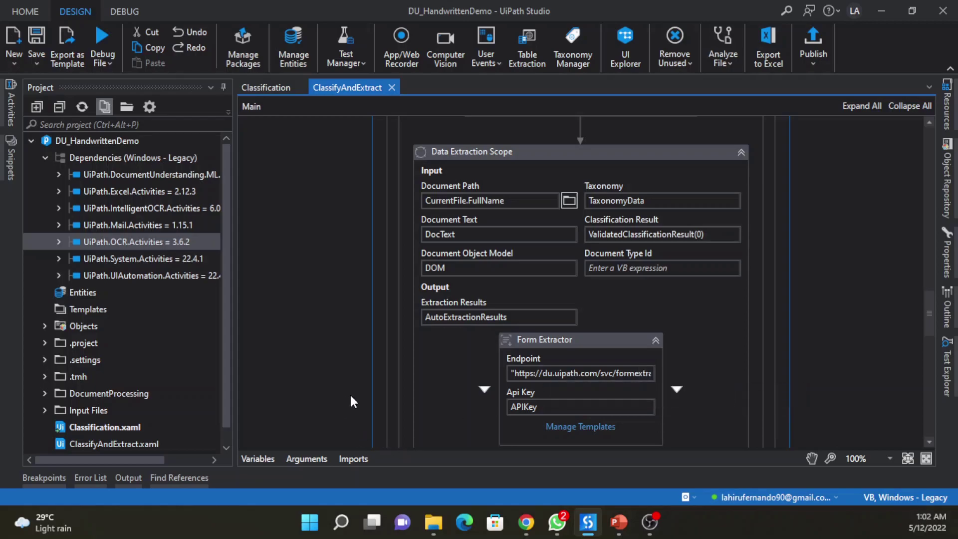
Step: Search the available activities for "intelligent" and for "form", and return to the Form Extractor in the workflow
left_click(10, 116)
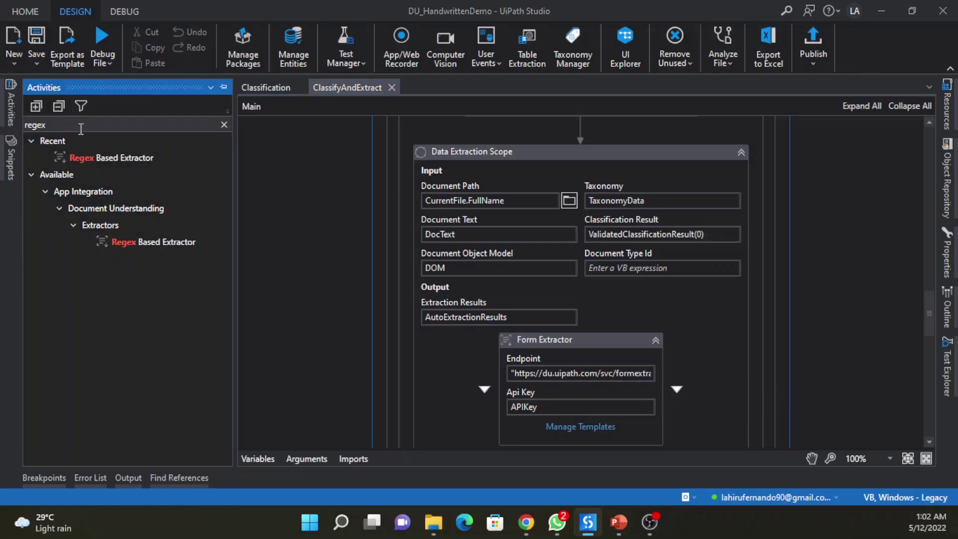
left_click(127, 123)
type("intelligent")
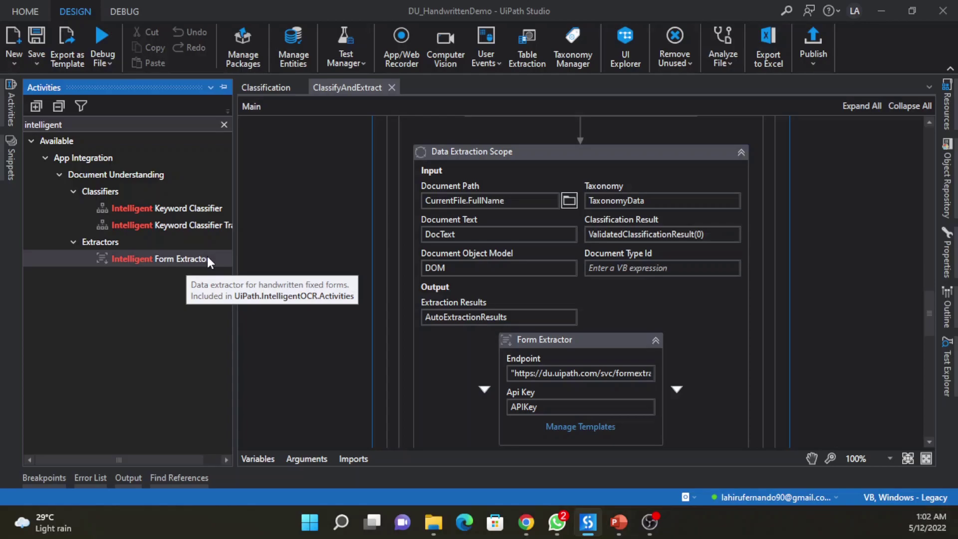
double_click(160, 125)
type("form")
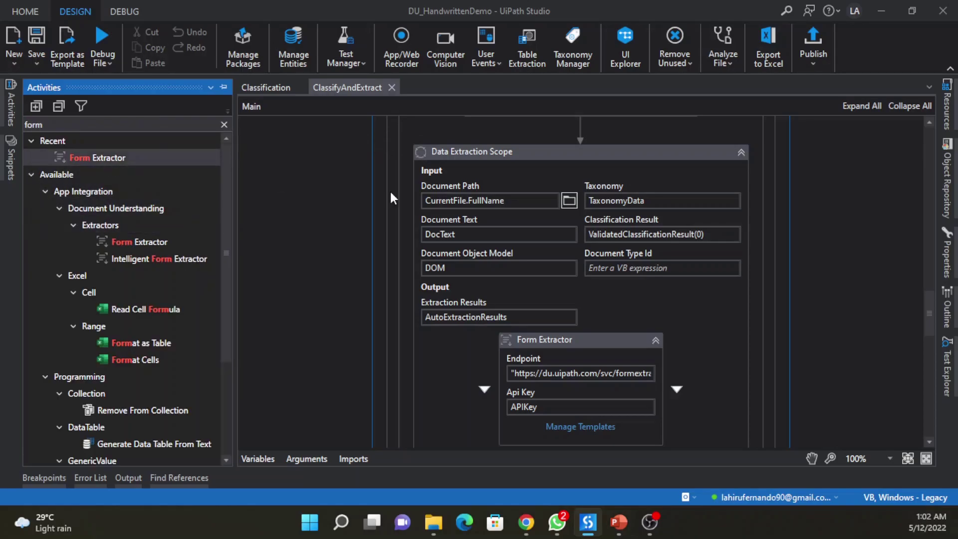
left_click(569, 351)
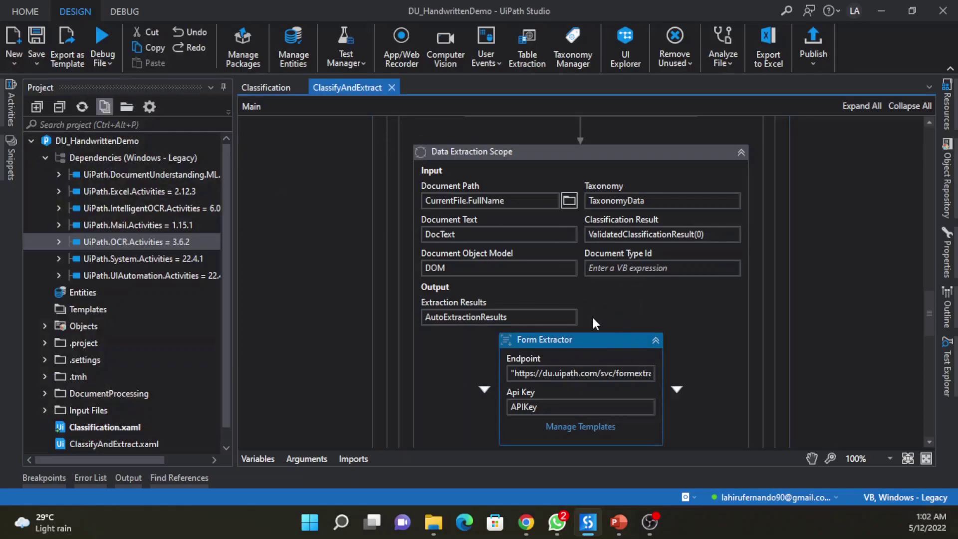
Step: Open the Form Extractor's existing Progress Report template for editing and examine its matching info, Sender and Receiver fields
scroll(587, 314, "down", 3)
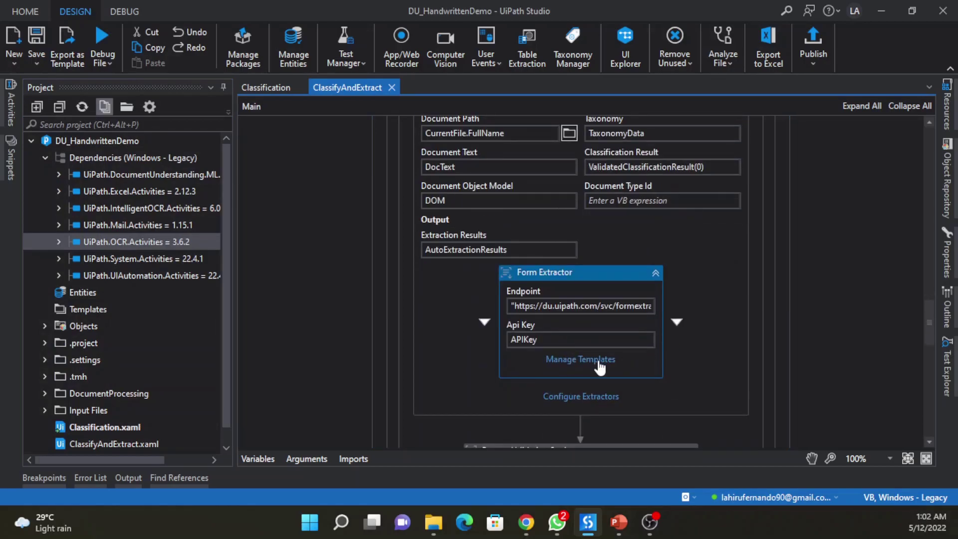
left_click(600, 360)
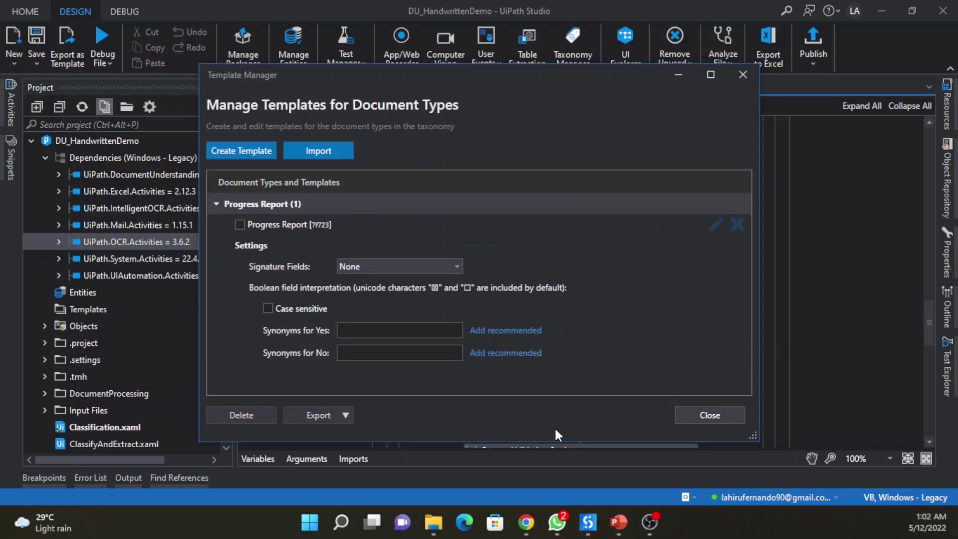
left_click(716, 225)
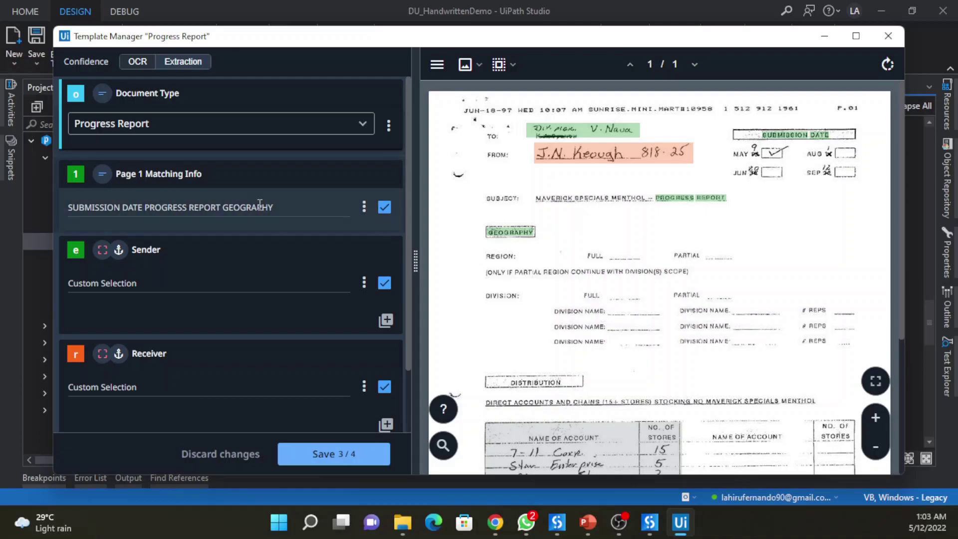
left_click(210, 285)
scroll(210, 286, "down", 1)
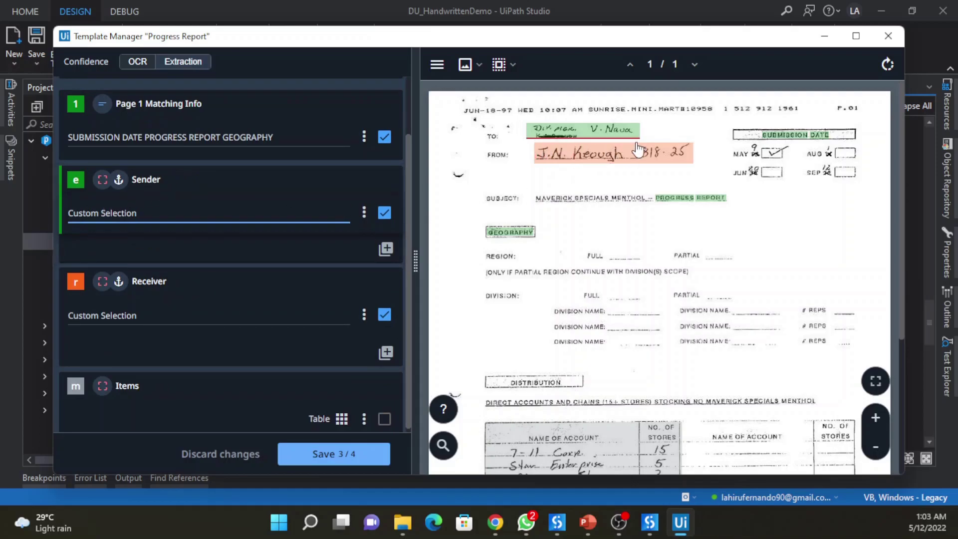
scroll(220, 301, "down", 1)
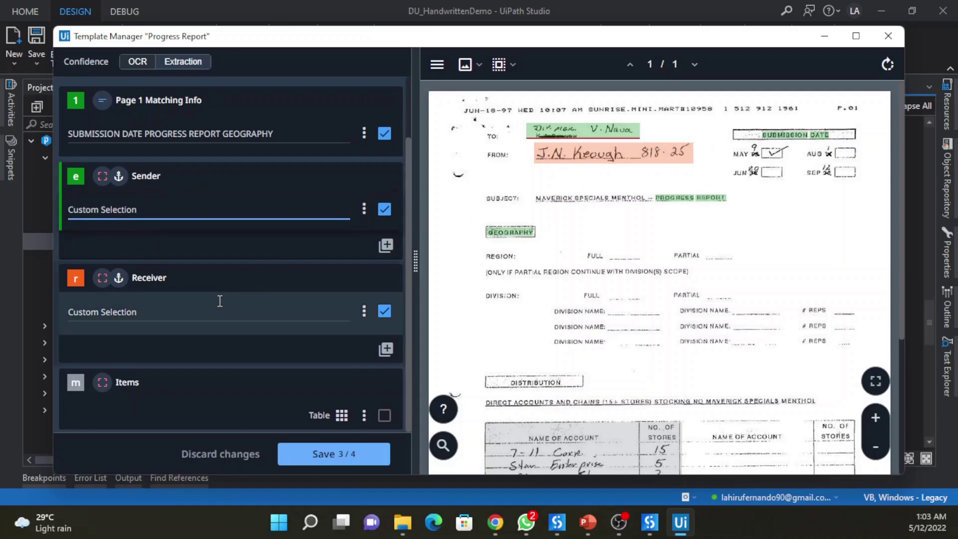
Step: Examine the Items table of the Progress Report template, dismiss it, and close the template editor without saving
left_click(342, 416)
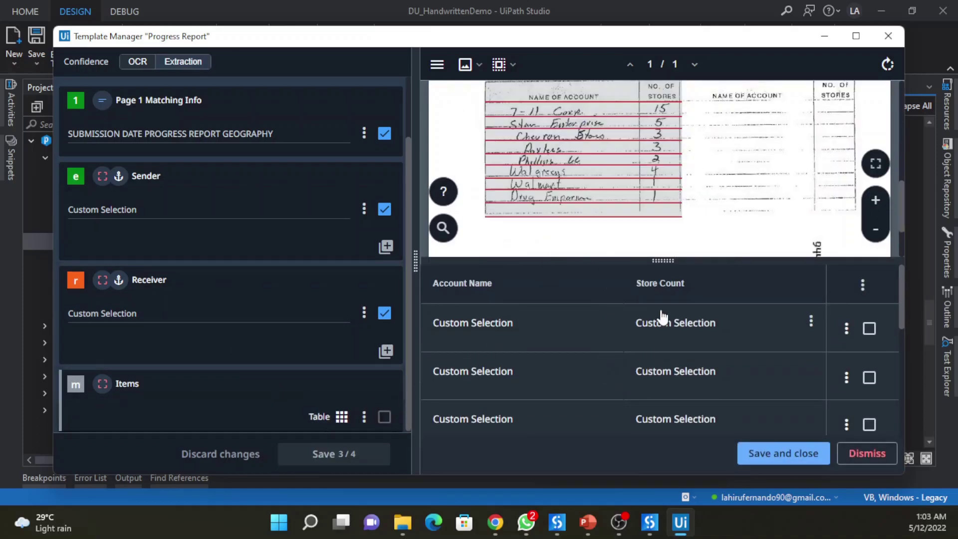
left_click(867, 453)
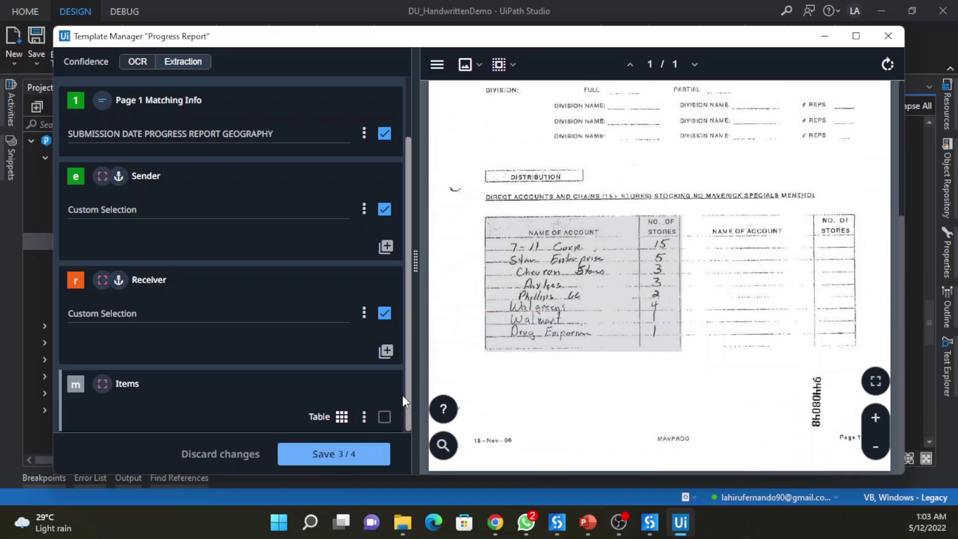
left_click(888, 36)
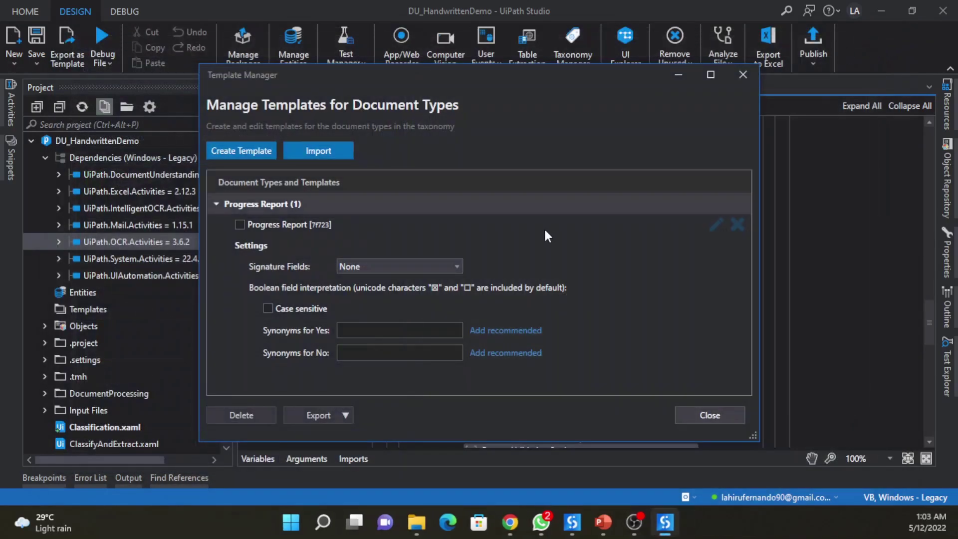
Step: Start a new template for the Progress Report document type, name it Demo, and choose UiPath Document OCR as its engine
left_click(253, 156)
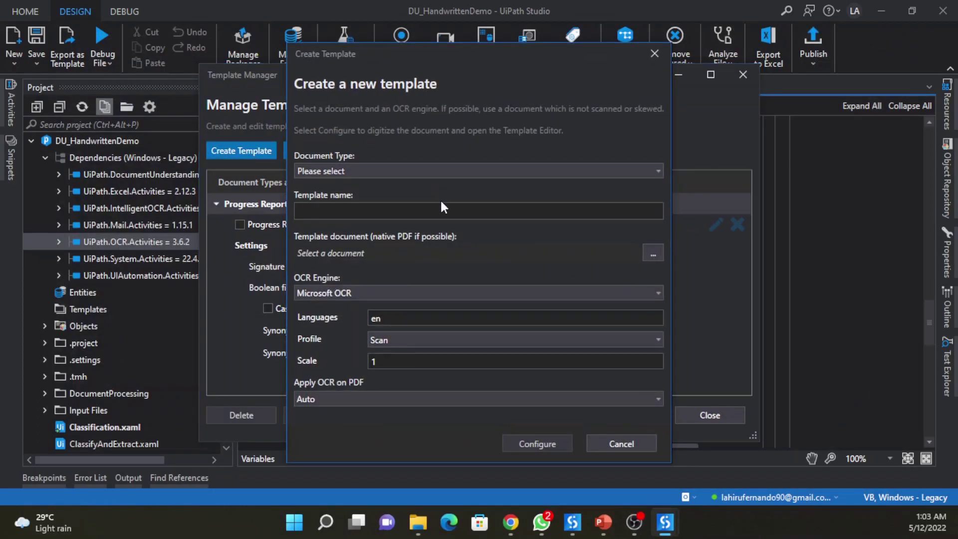
left_click(460, 172)
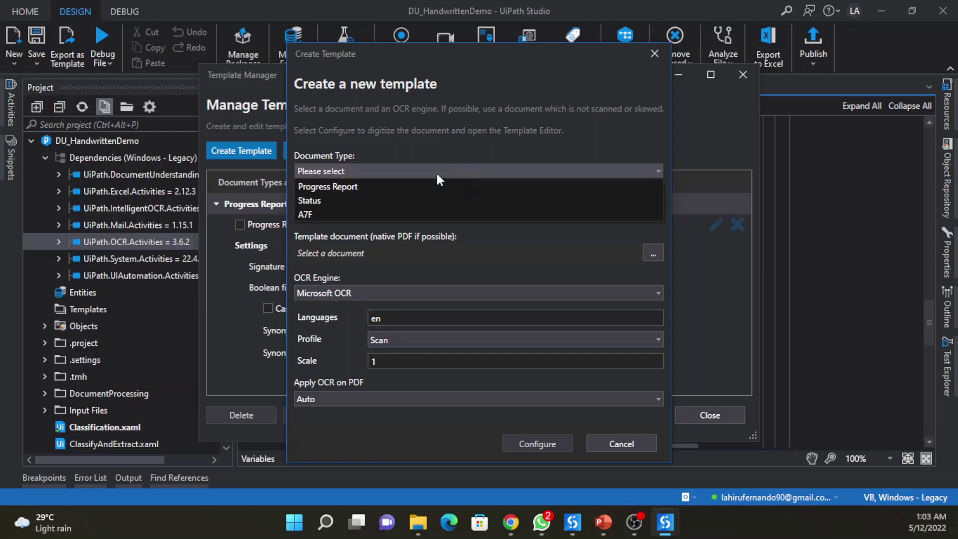
left_click(358, 189)
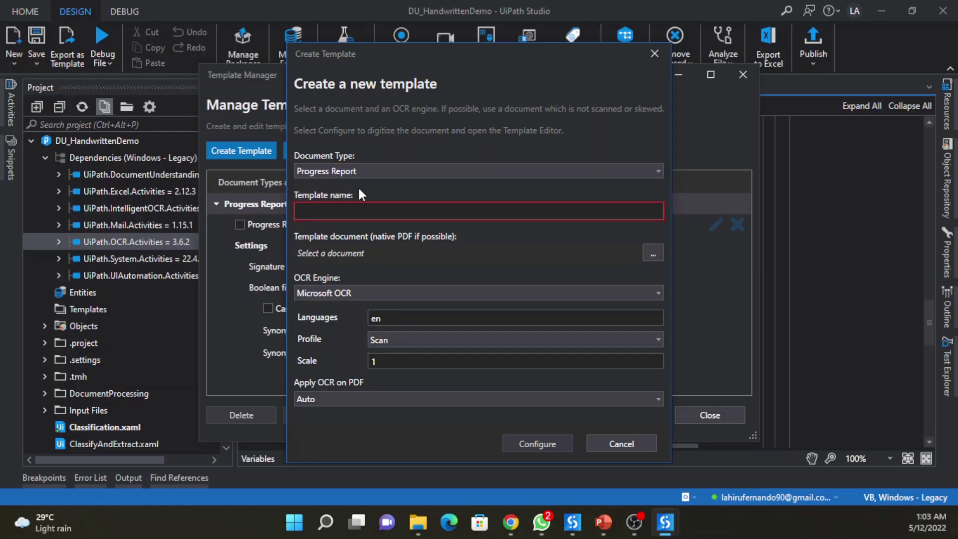
left_click(354, 217)
type("Demo")
left_click(338, 291)
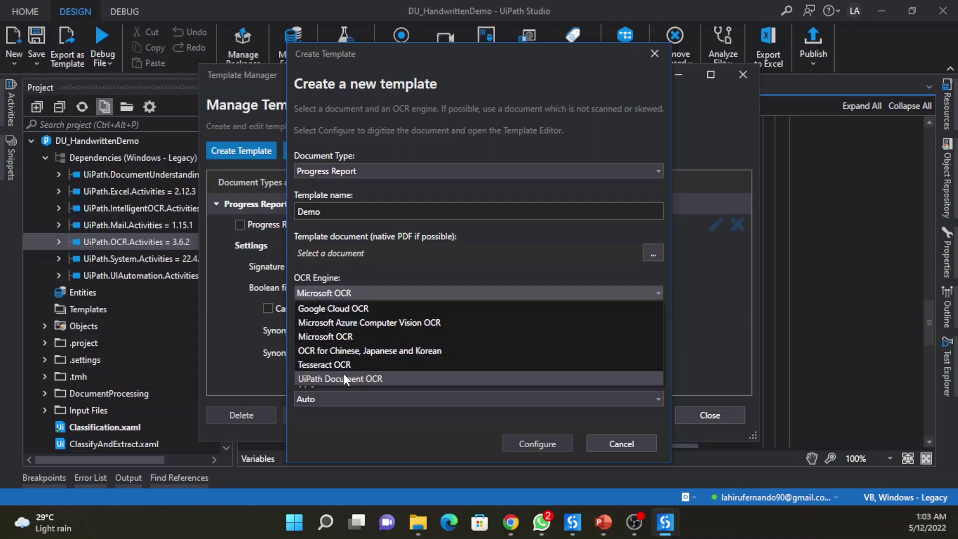
left_click(387, 379)
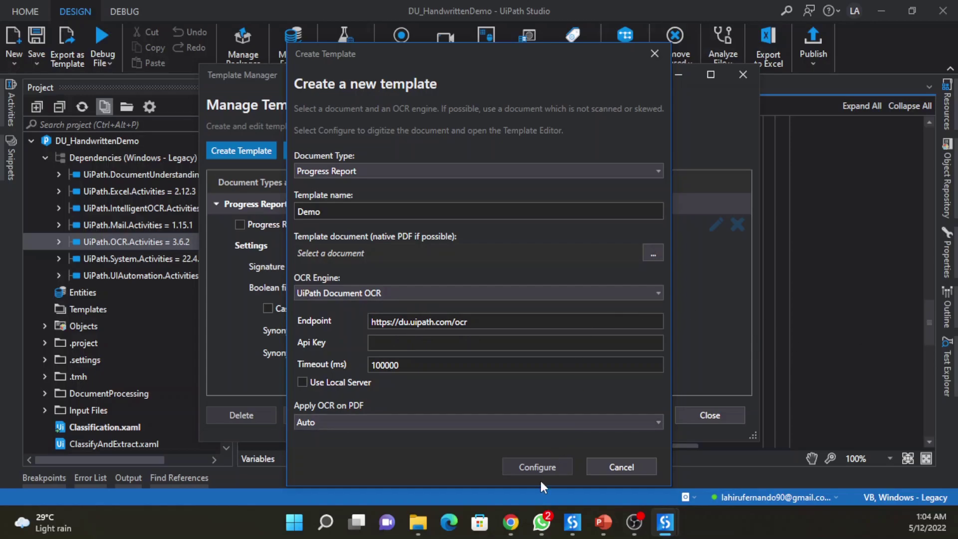
Step: Switch to Chrome and open the Robots & Services licenses in the UiPath Administration portal
left_click(520, 524)
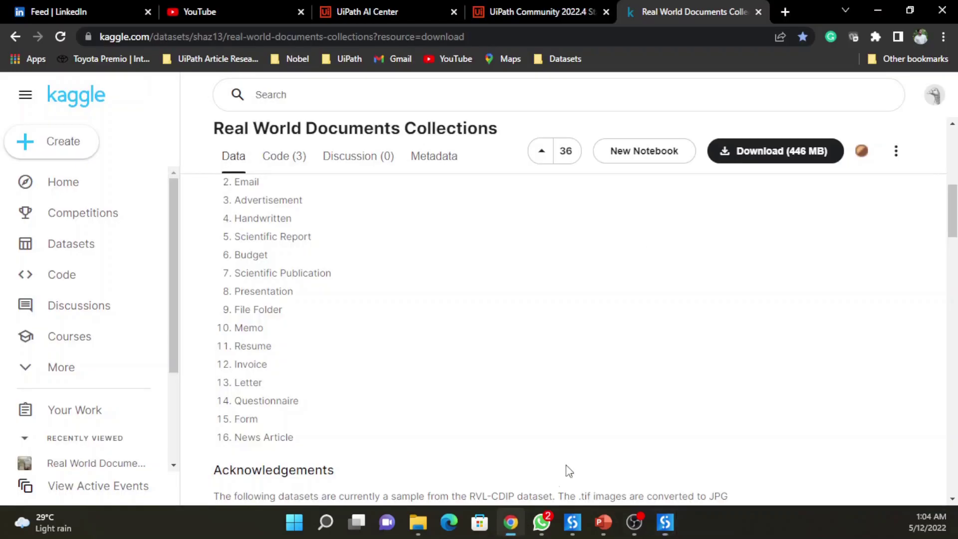
left_click(529, 11)
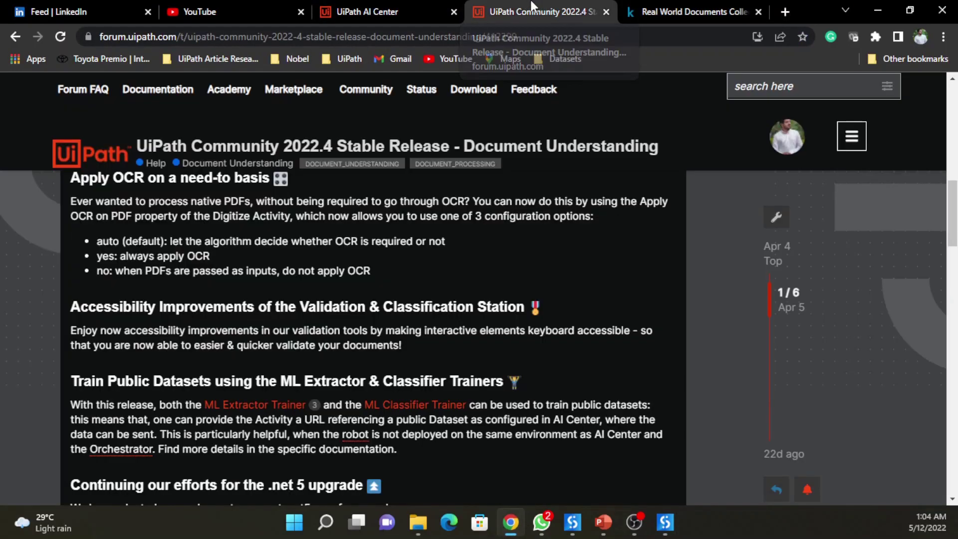
left_click(419, 11)
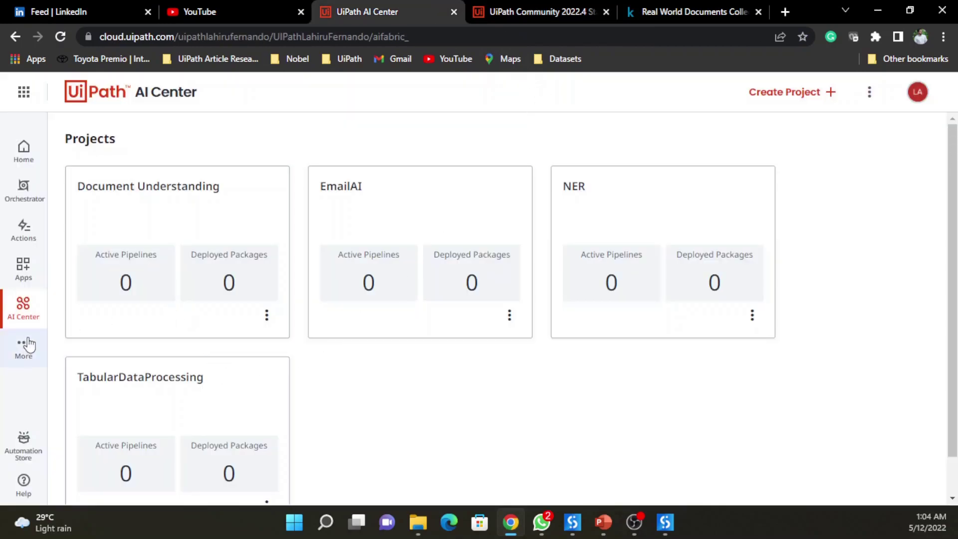
left_click(20, 355)
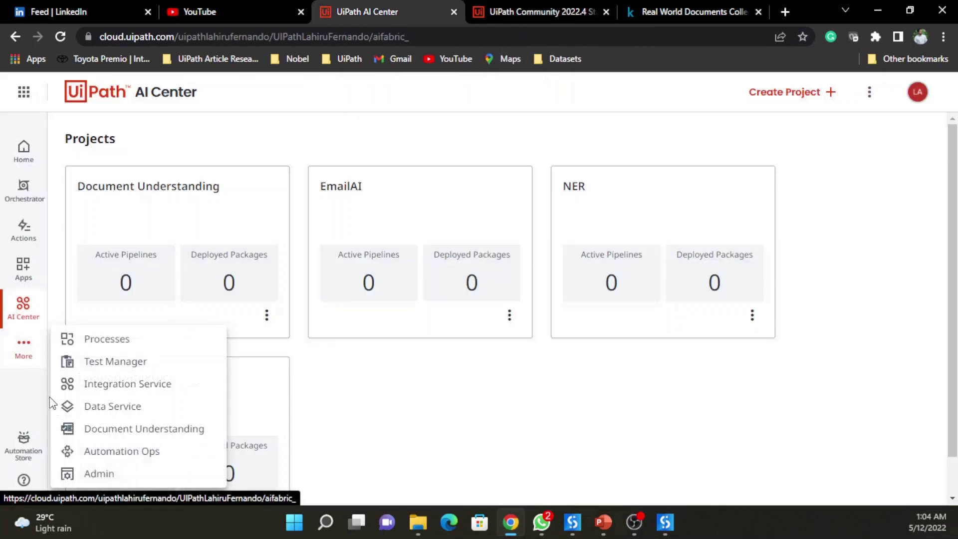
left_click(97, 483)
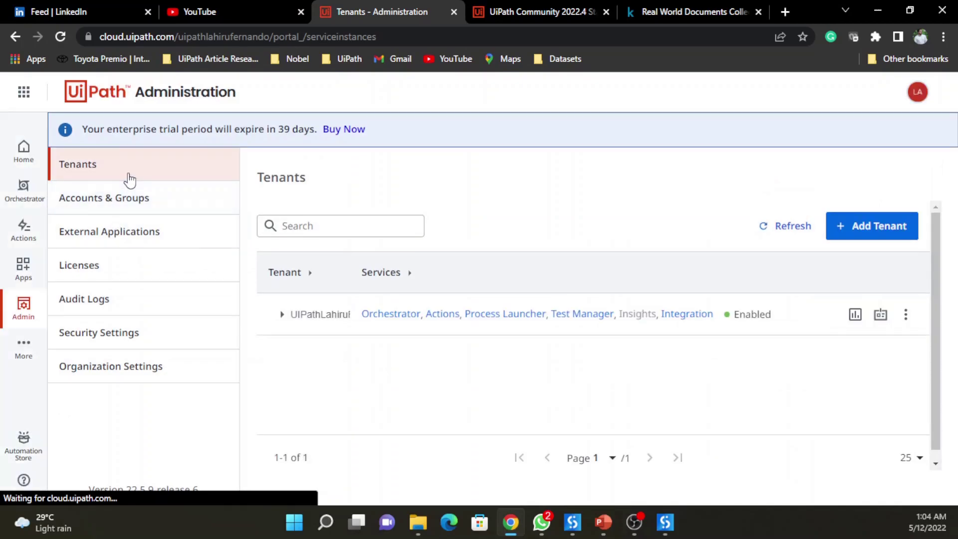
left_click(98, 274)
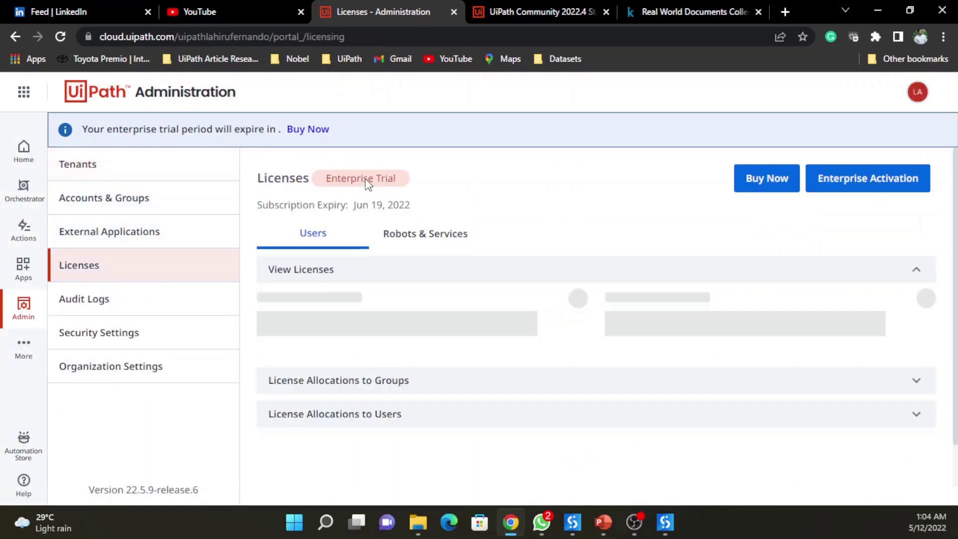
left_click(414, 240)
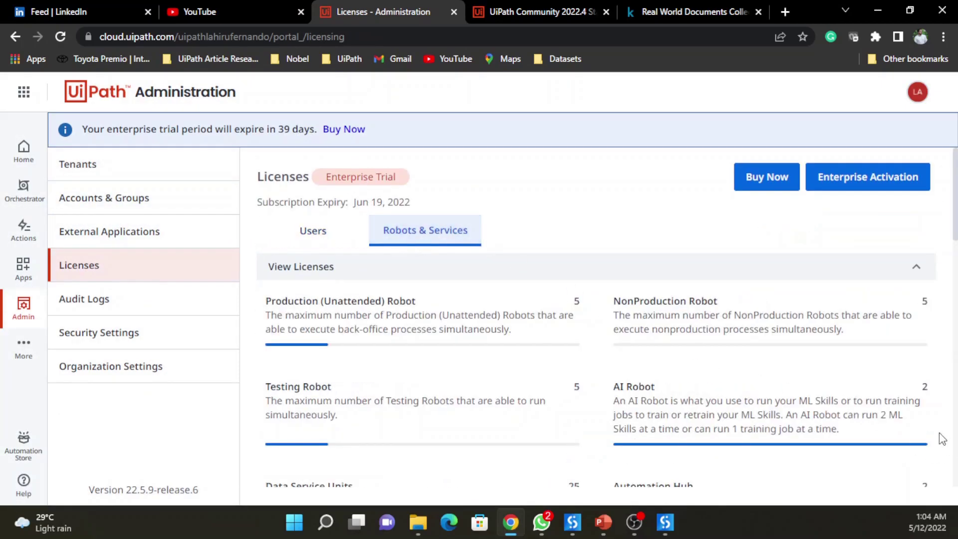
Step: Copy the Document Understanding API key from the license list
scroll(880, 373, "down", 1)
scroll(868, 414, "down", 1)
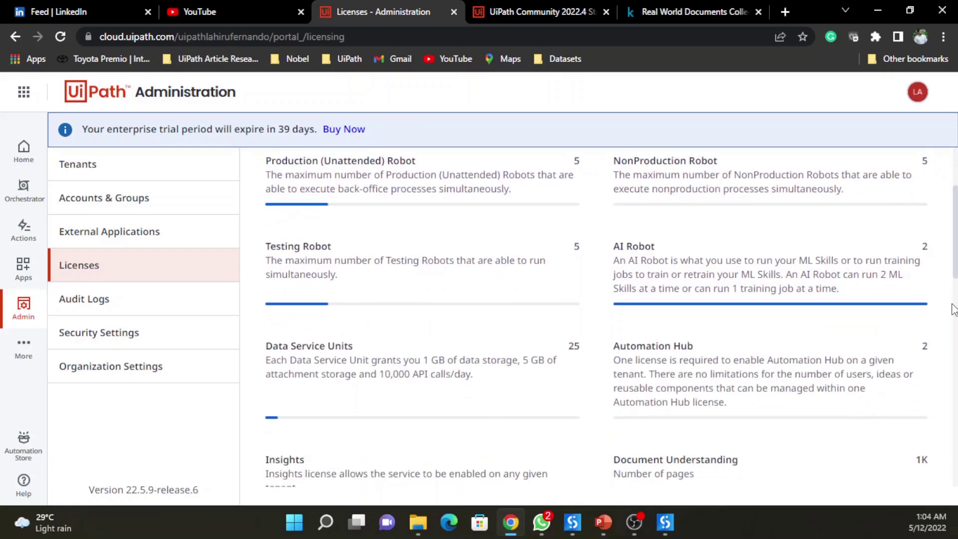
left_click_drag(952, 256, 951, 274)
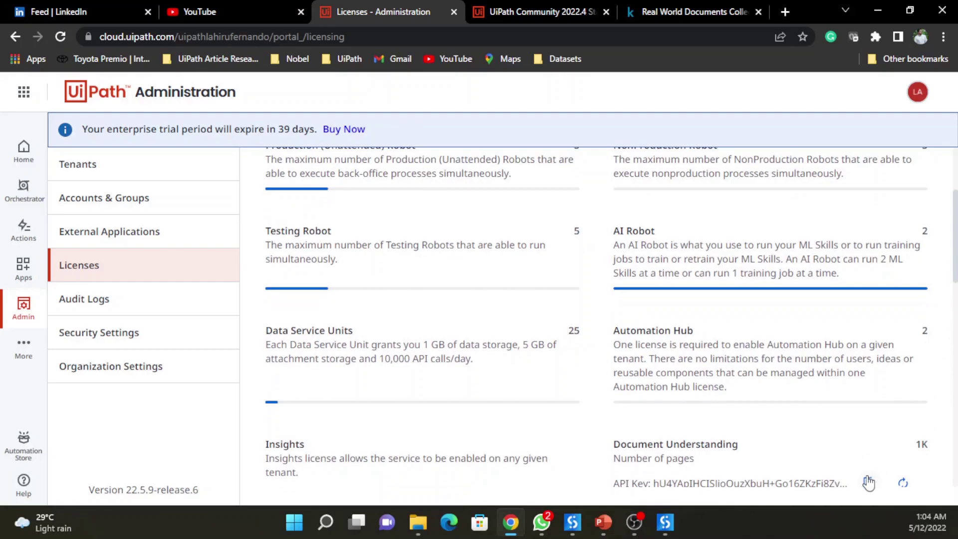
left_click(869, 483)
scroll(718, 394, "up", 2)
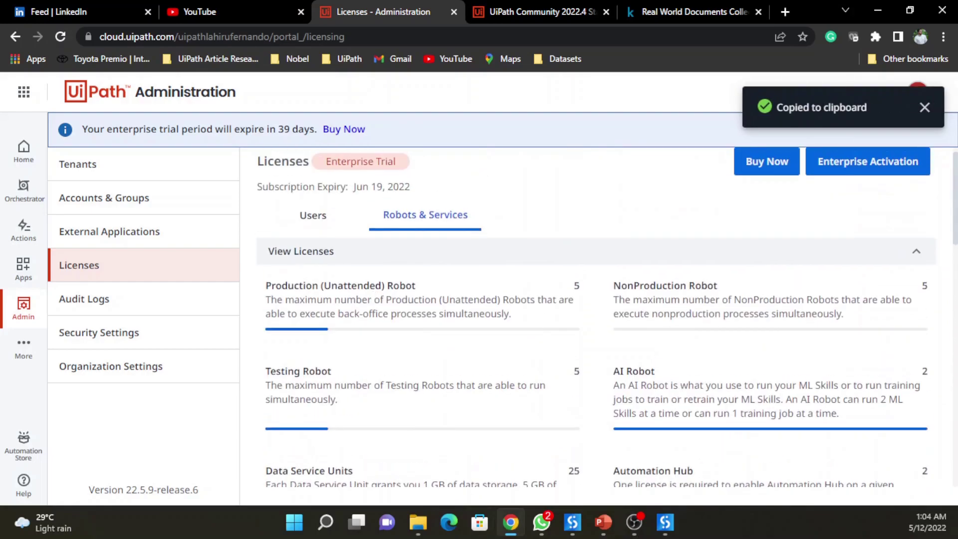
Step: Return to UiPath Studio and paste the API key into the new template's Api Key field
mouse_move(675, 535)
left_click(714, 454)
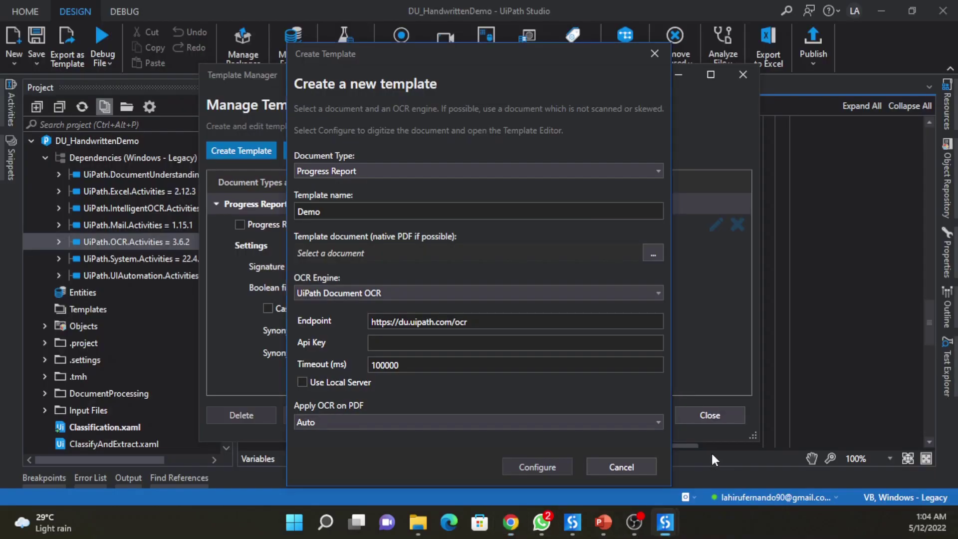
left_click(386, 343)
key("ctrl+v")
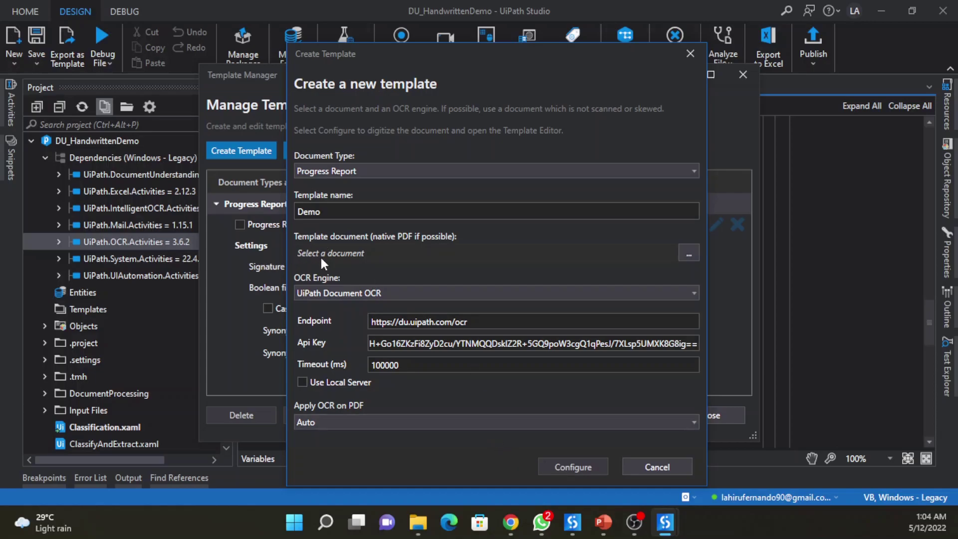
Step: Choose 94408048_94408050.jpg from the DU_HandwrittenDemo project's Input Files folder as the template document
left_click(688, 254)
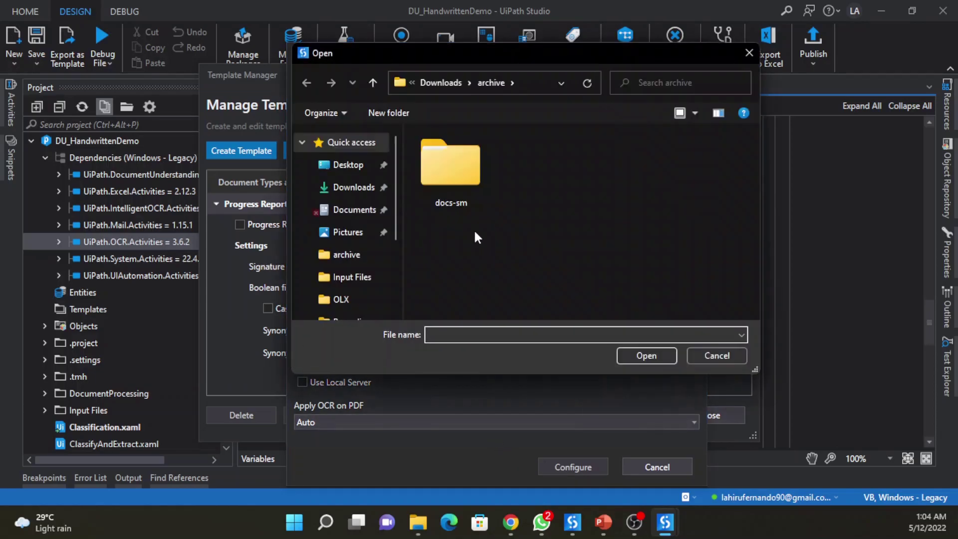
mouse_move(418, 522)
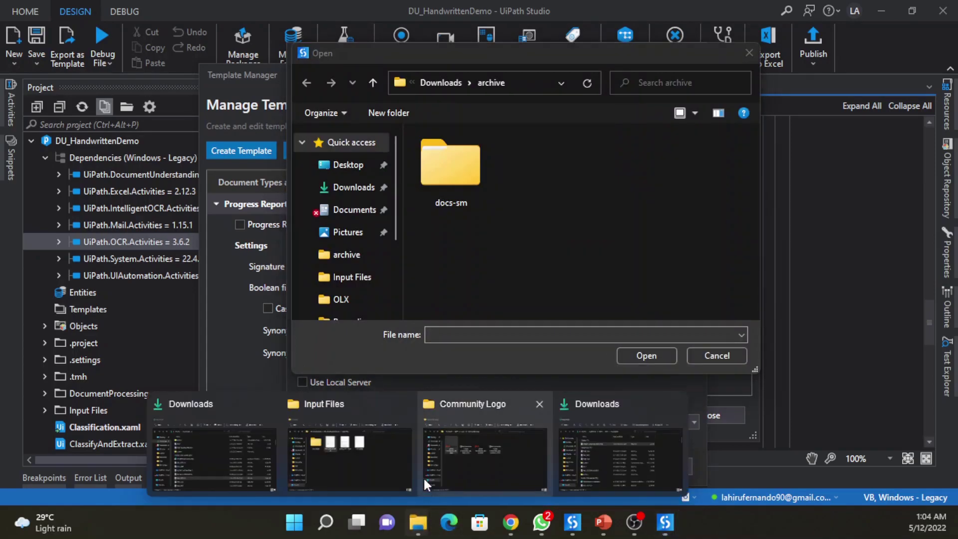
left_click(399, 455)
left_click(455, 177)
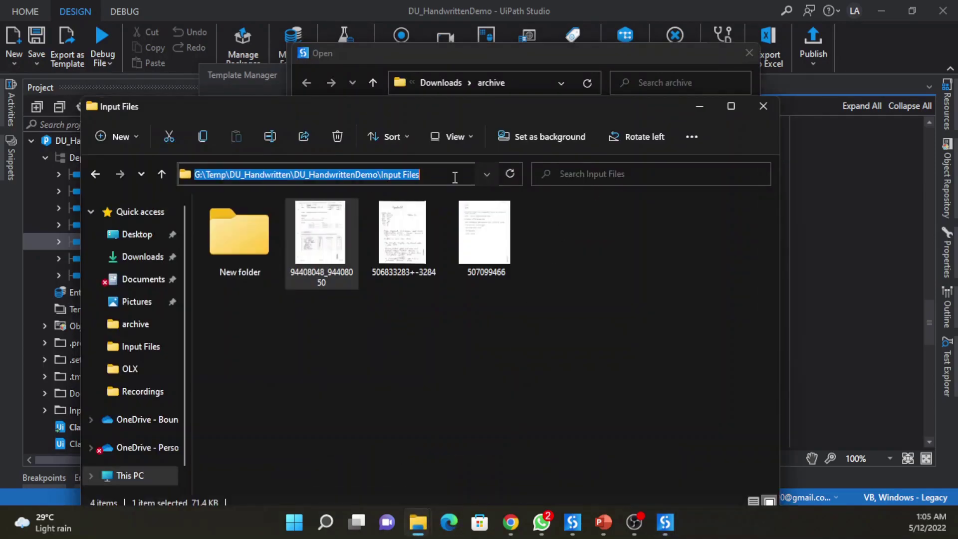
left_click(520, 88)
key("ctrl+v")
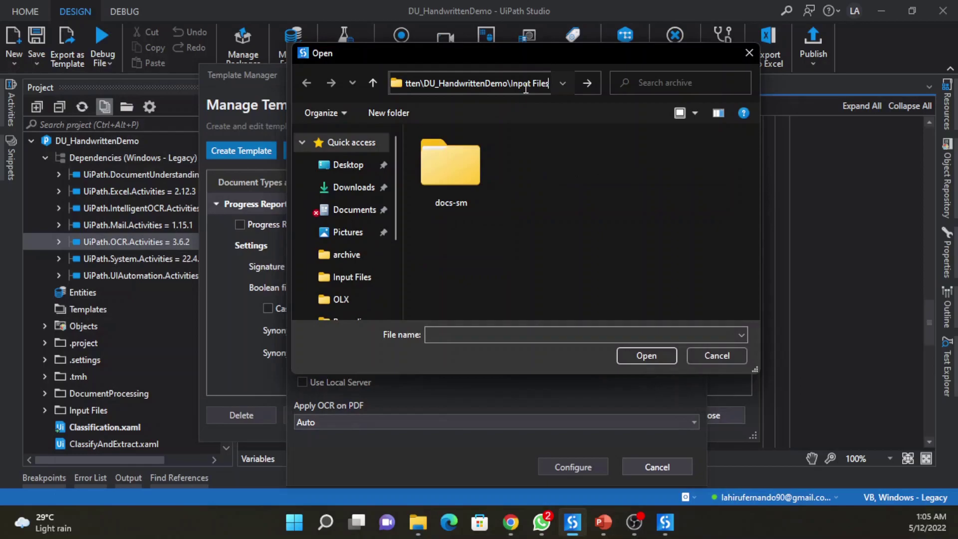
key("Return")
left_click(519, 145)
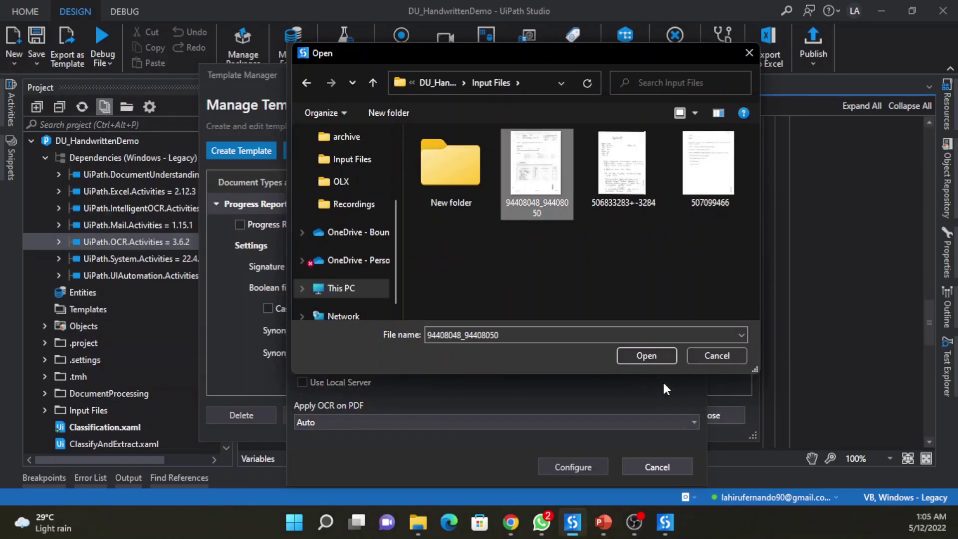
left_click(653, 359)
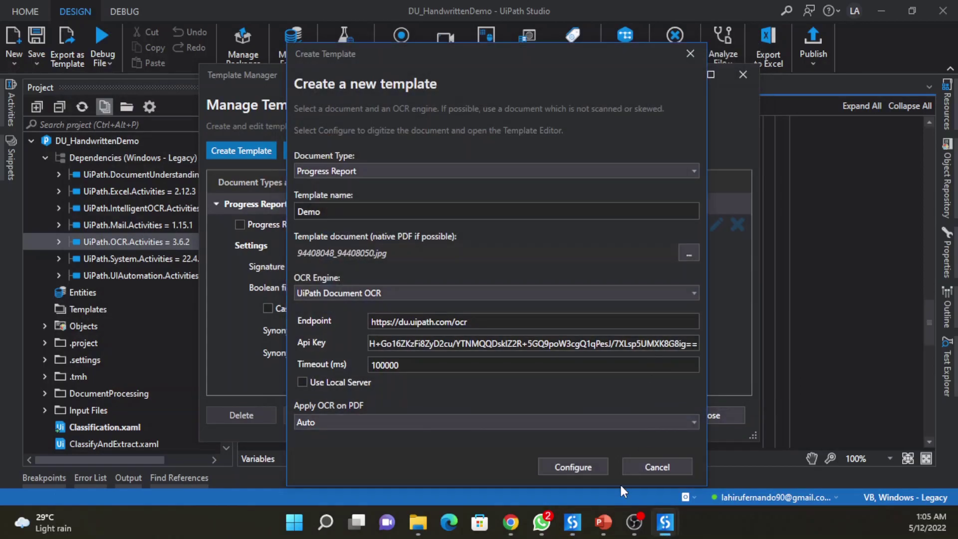
Step: Configure the Demo template to open its editor, dismiss the template instructions, and maximize the editor window
left_click(593, 467)
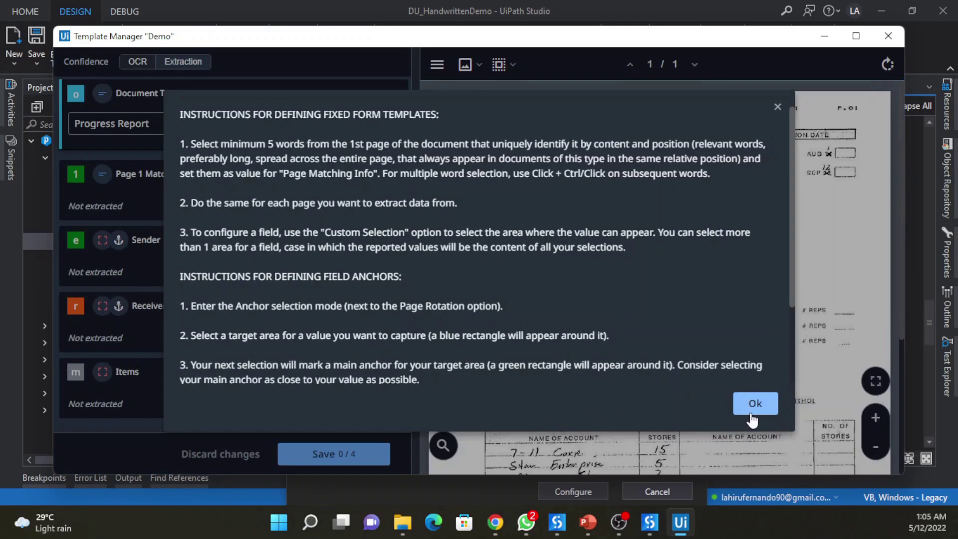
left_click(753, 404)
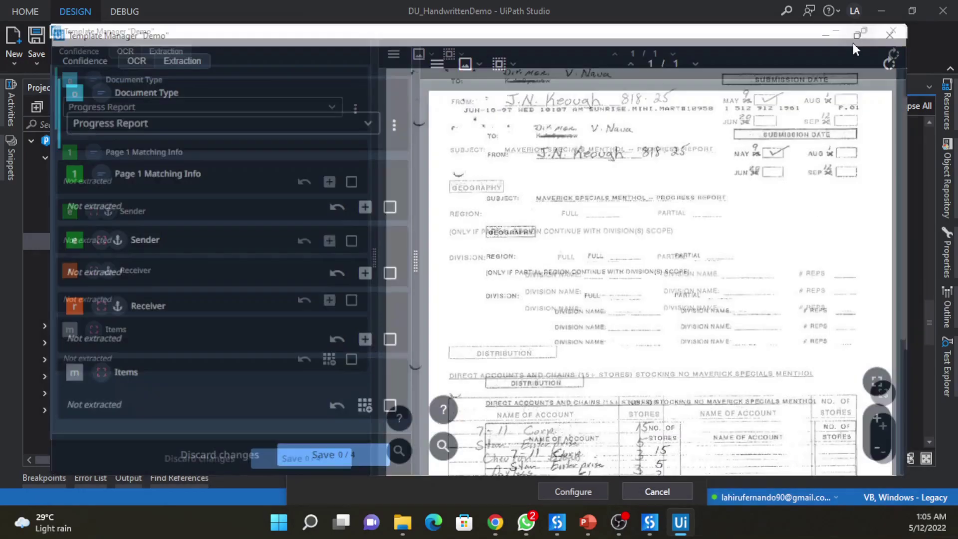
left_click(852, 43)
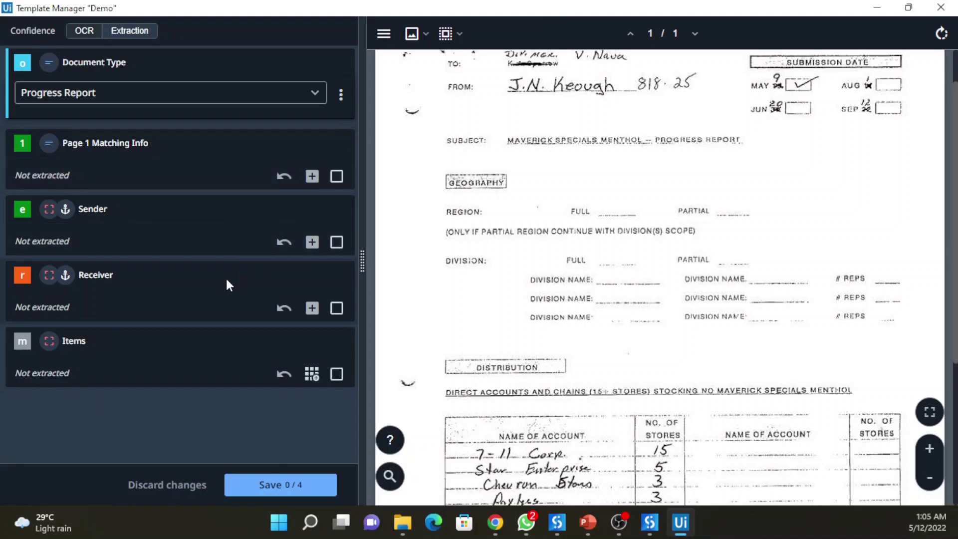
Step: Set Page 1 Matching Info to the document words SUBMISSION DATE, SUBJECT:, PROGRESS REPORT and GEOGRAPHY
scroll(803, 268, "up", 1)
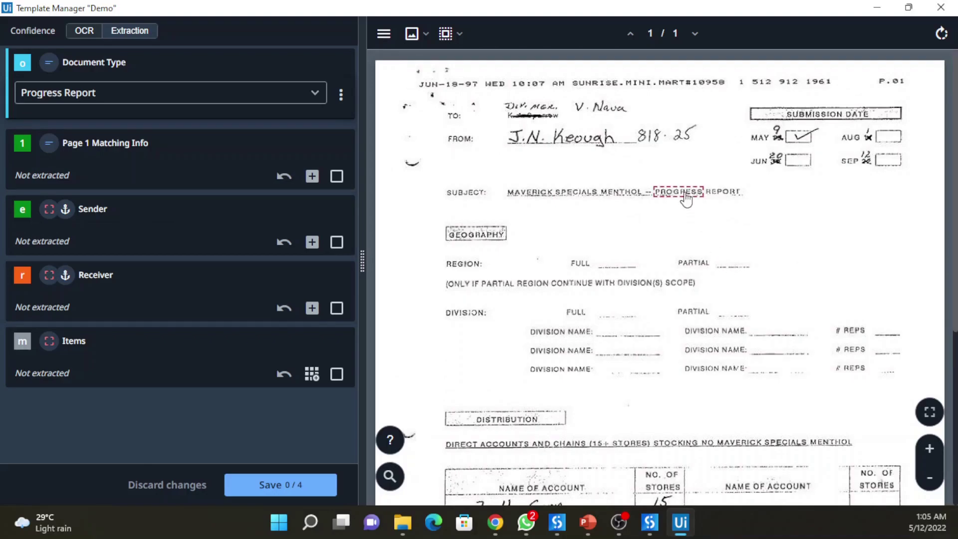
left_click_drag(686, 197, 730, 200)
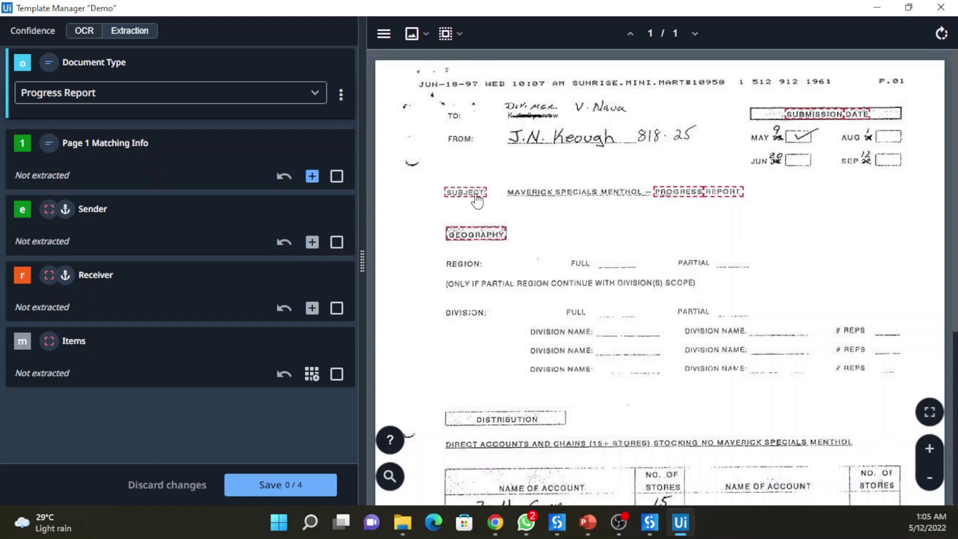
left_click(312, 177)
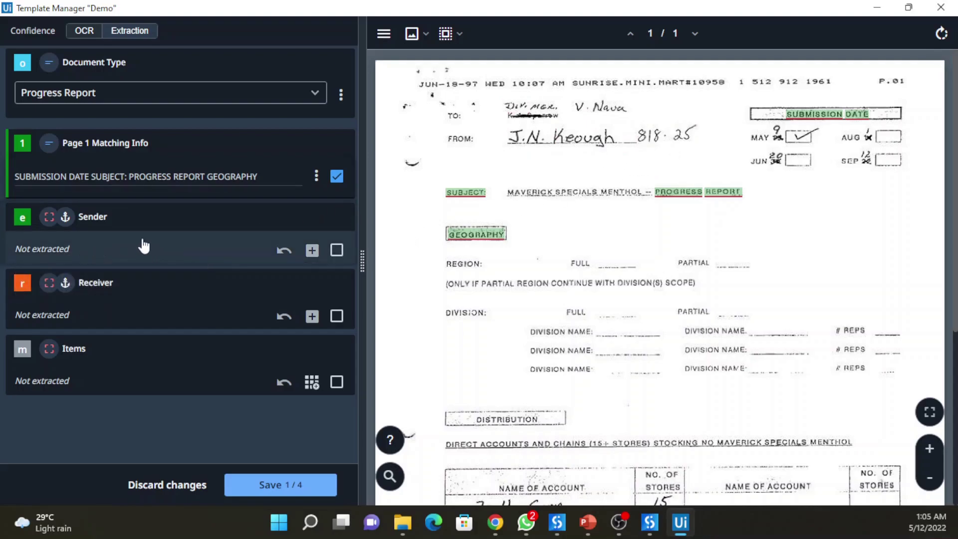
Step: Mark a custom area around the handwritten TO entry and assign it to the Sender field
left_click_drag(501, 98, 662, 128)
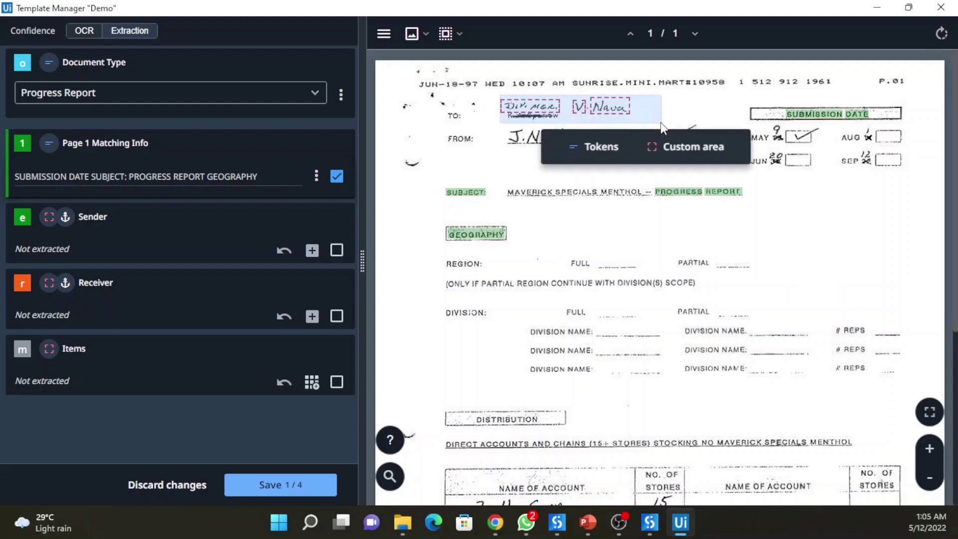
left_click(703, 150)
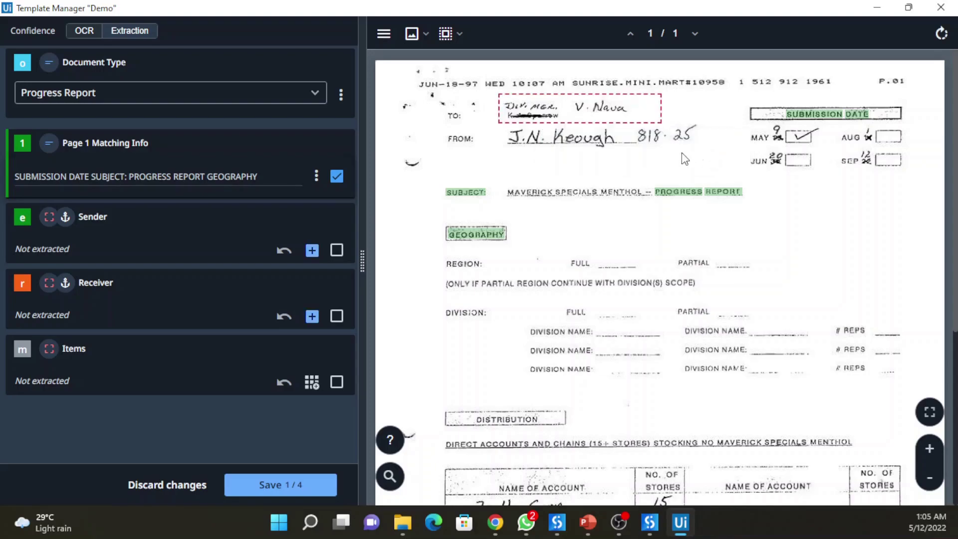
left_click(311, 251)
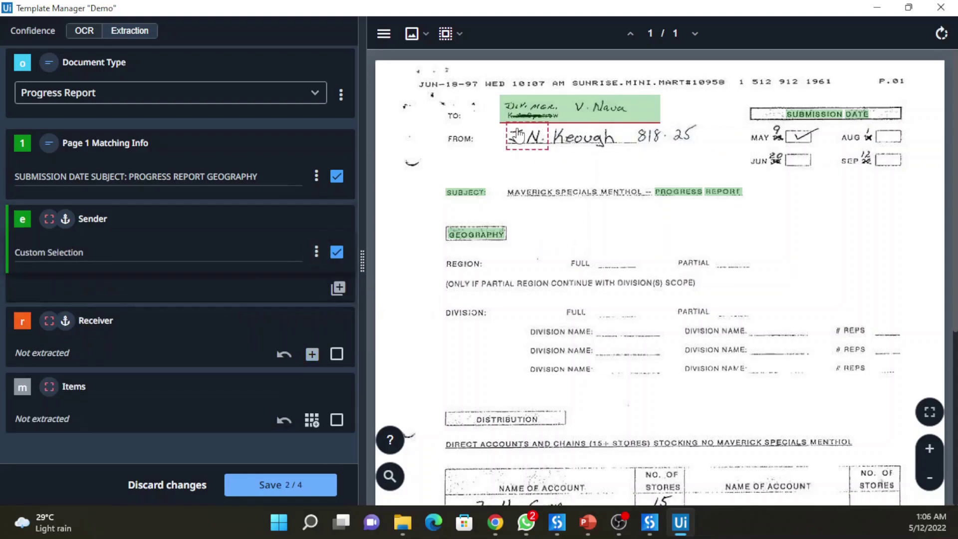
Step: Mark a custom area around the handwritten FROM entry and assign it to the Receiver field
left_click_drag(501, 129, 707, 156)
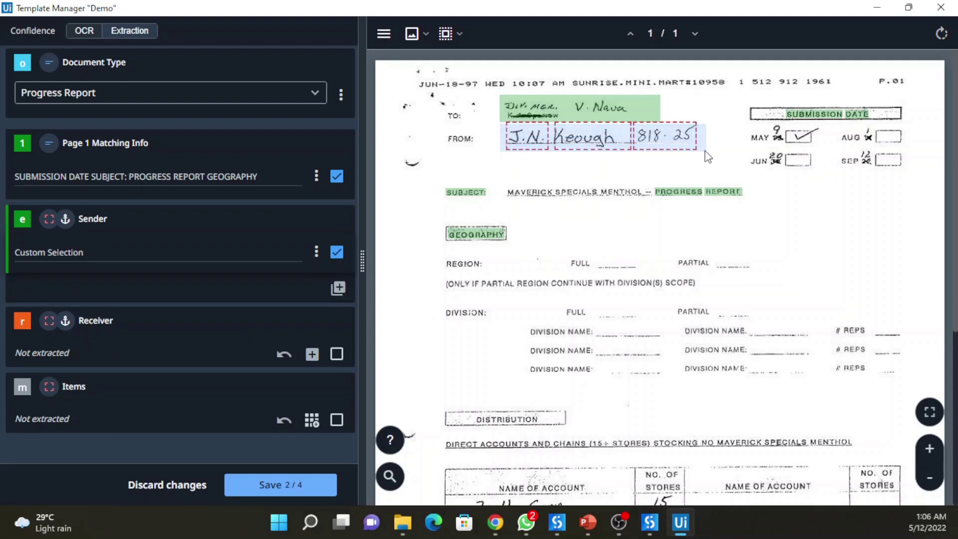
left_click(737, 178)
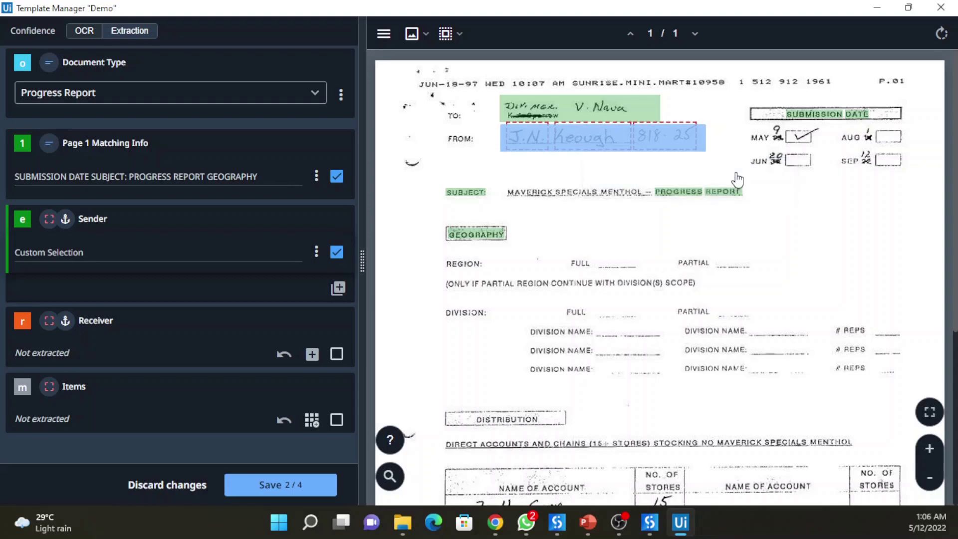
left_click(312, 354)
Step: Start a new table extraction for the Items field, covering the first NAME OF ACCOUNT and NO. OF STORES columns under DISTRIBUTION
scroll(274, 277, "down", 1)
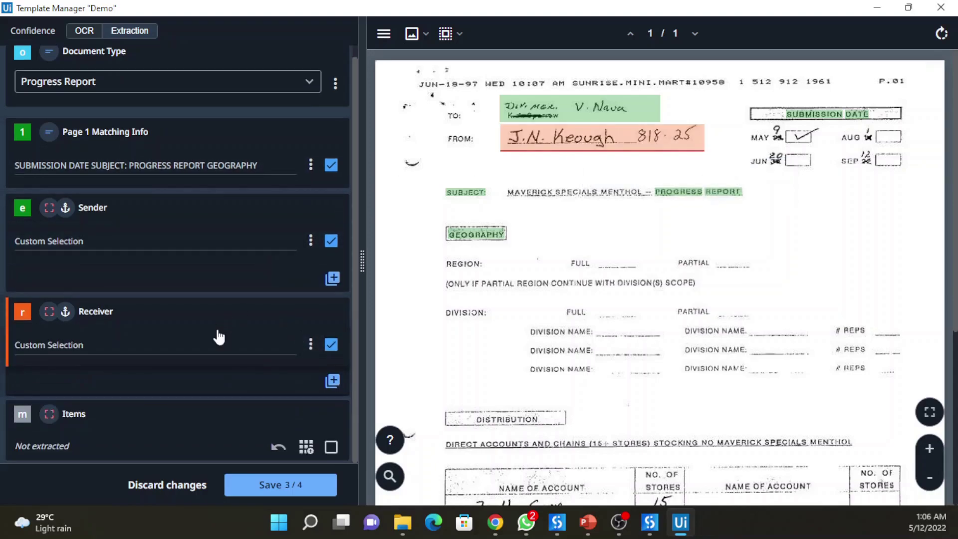
left_click(306, 447)
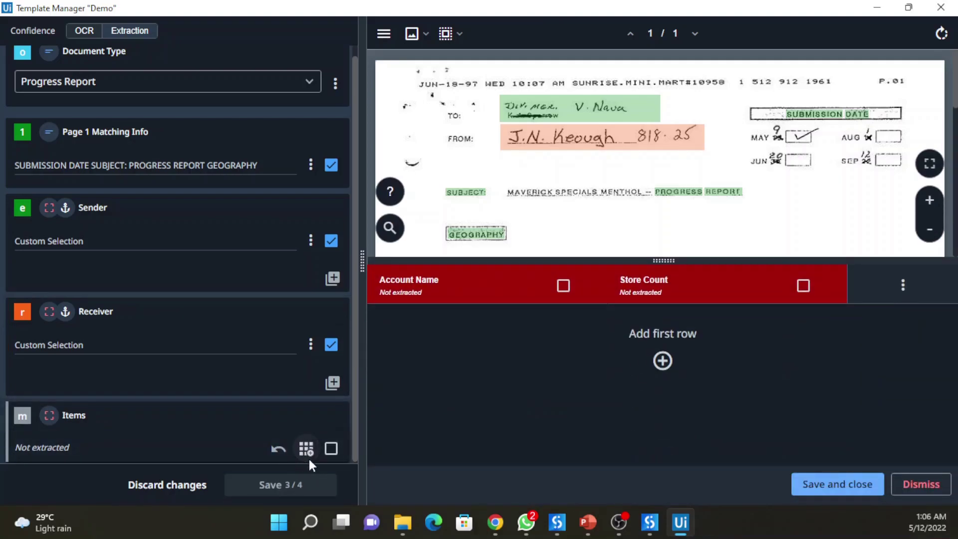
scroll(815, 150, "down", 5)
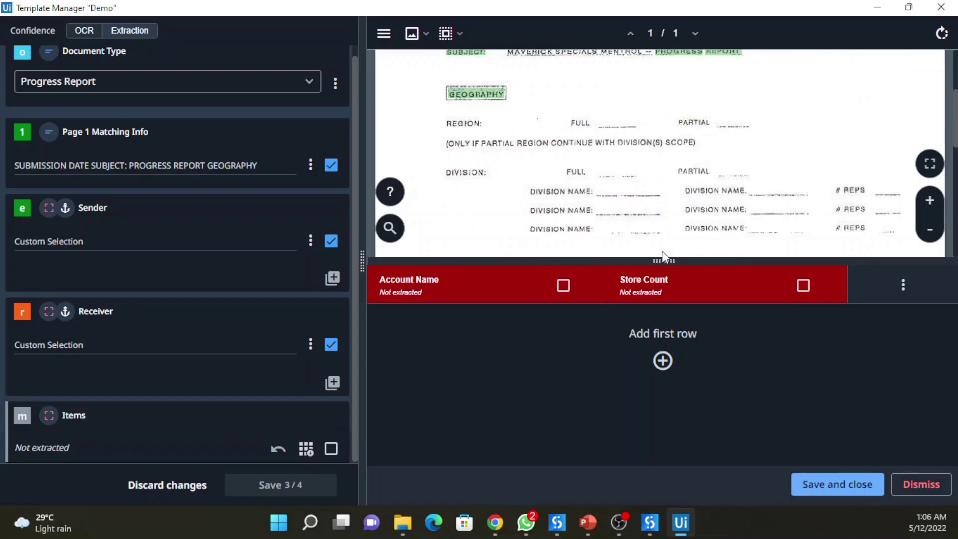
left_click_drag(664, 259, 664, 345)
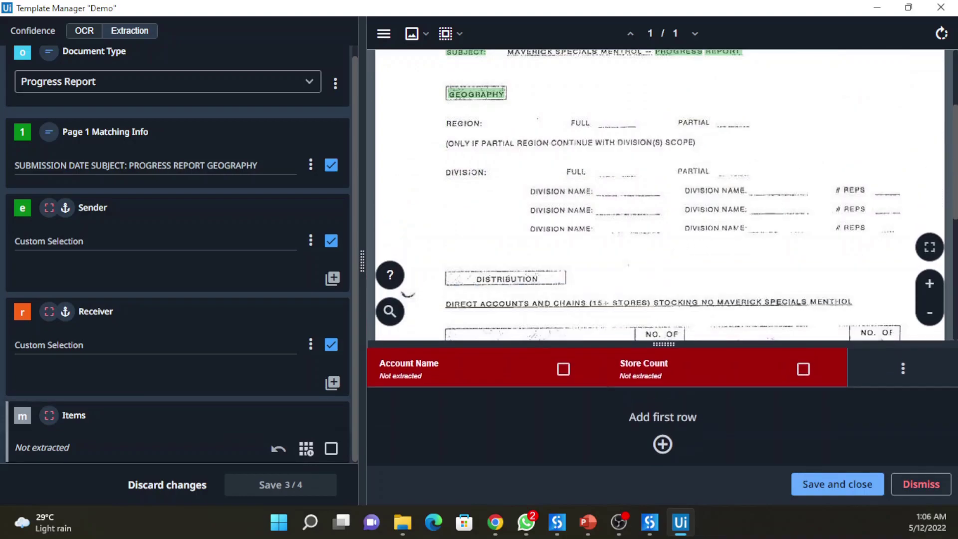
scroll(711, 212, "down", 5)
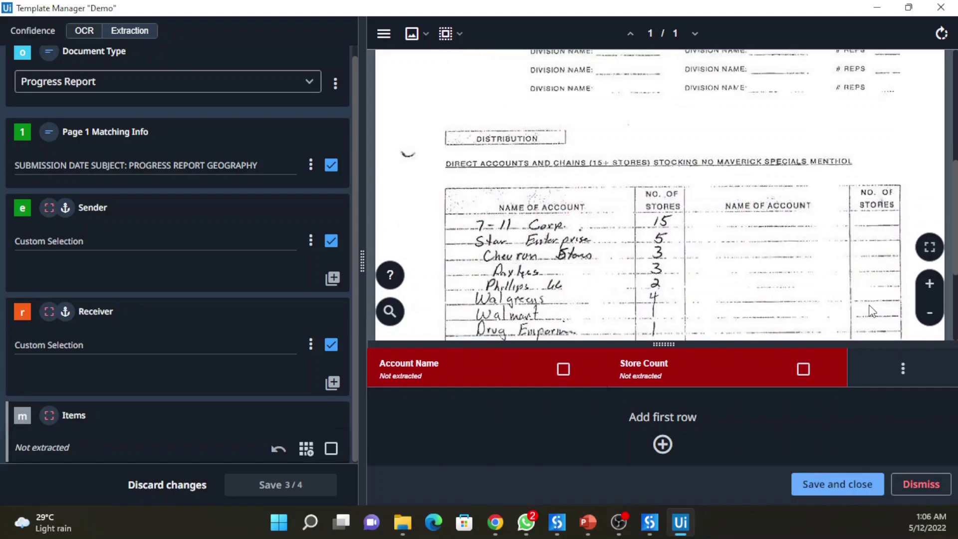
left_click(903, 372)
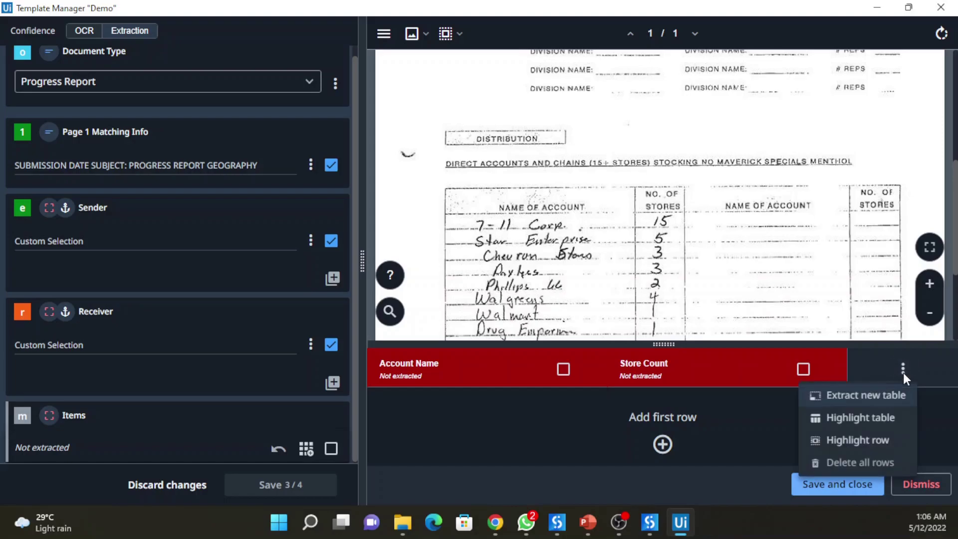
left_click(876, 398)
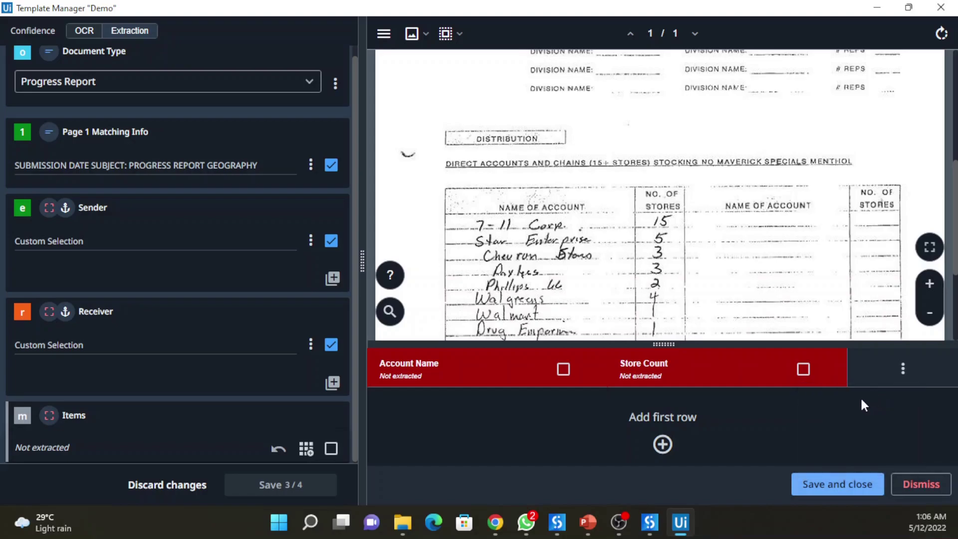
scroll(469, 184, "down", 1)
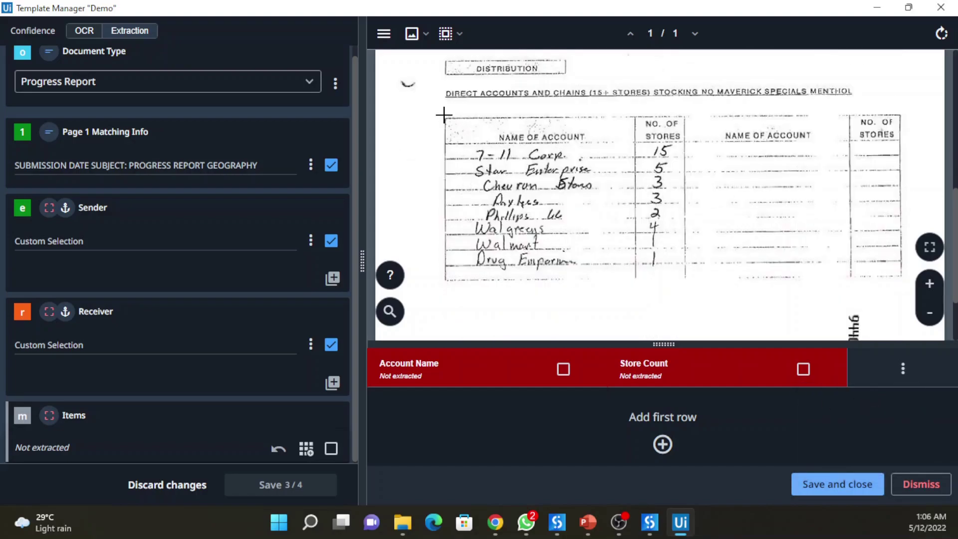
left_click_drag(443, 115, 683, 275)
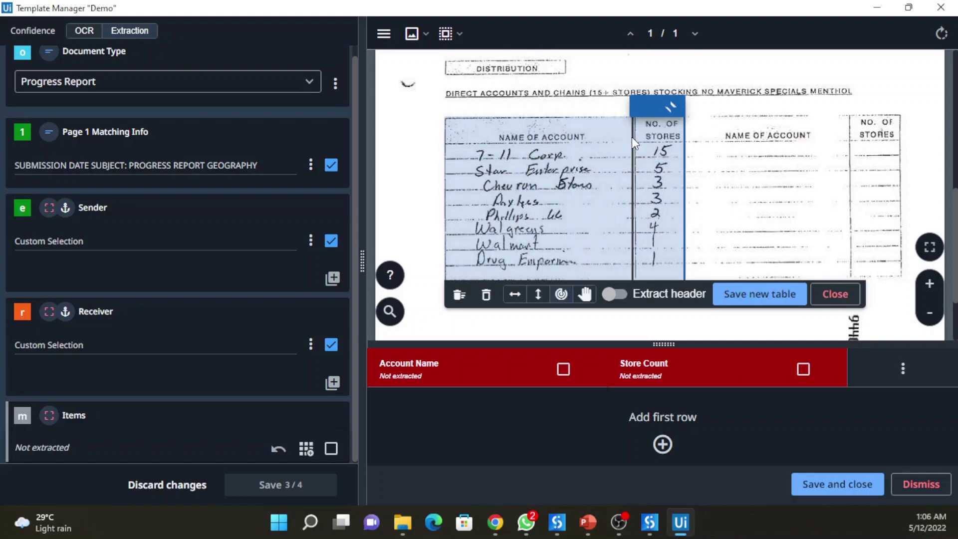
Step: Separate the two table columns and assign them to Account Name and Store Count
left_click(632, 137)
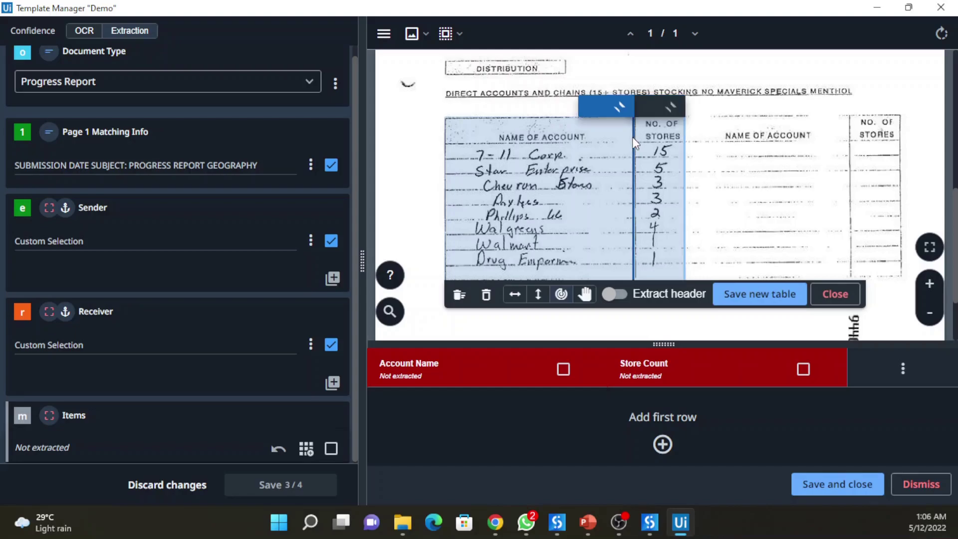
left_click(621, 110)
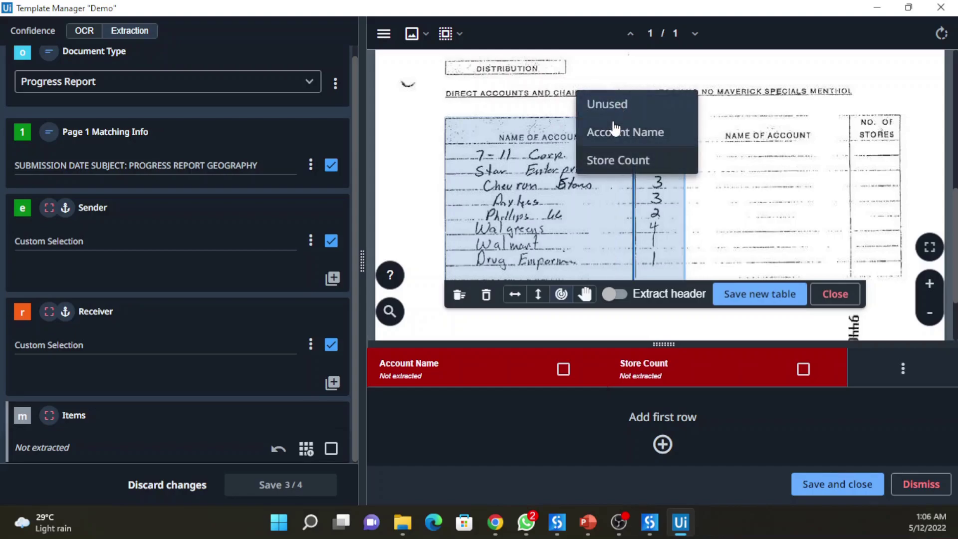
left_click(643, 143)
left_click(672, 107)
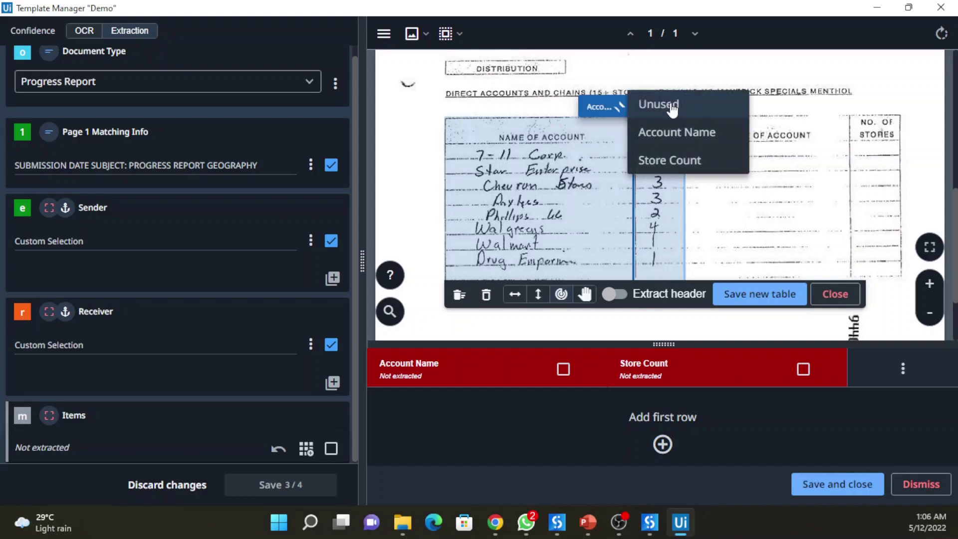
left_click(706, 168)
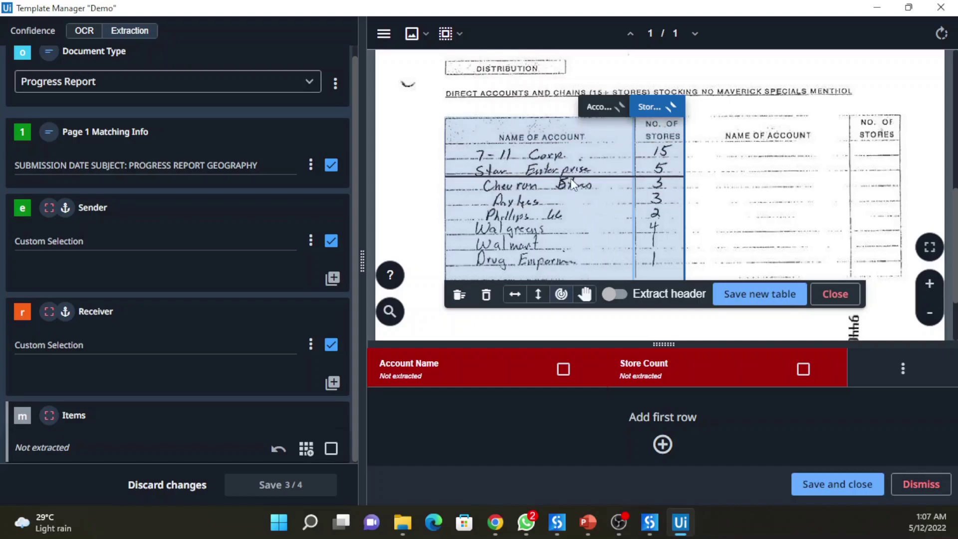
Step: Separate the Items table rows below the header and below each handwritten entry from 7-11 Corp. to Drug Emporium
left_click(570, 142)
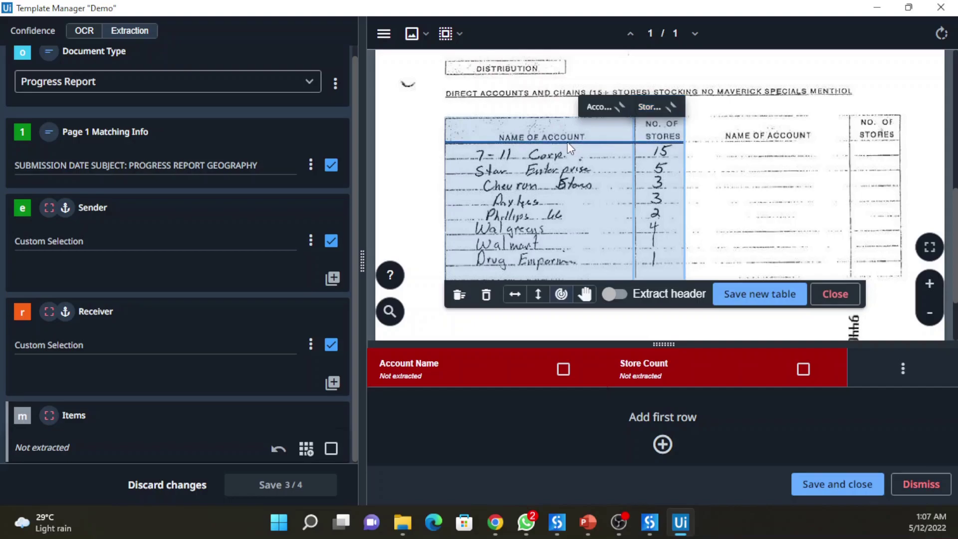
left_click(570, 160)
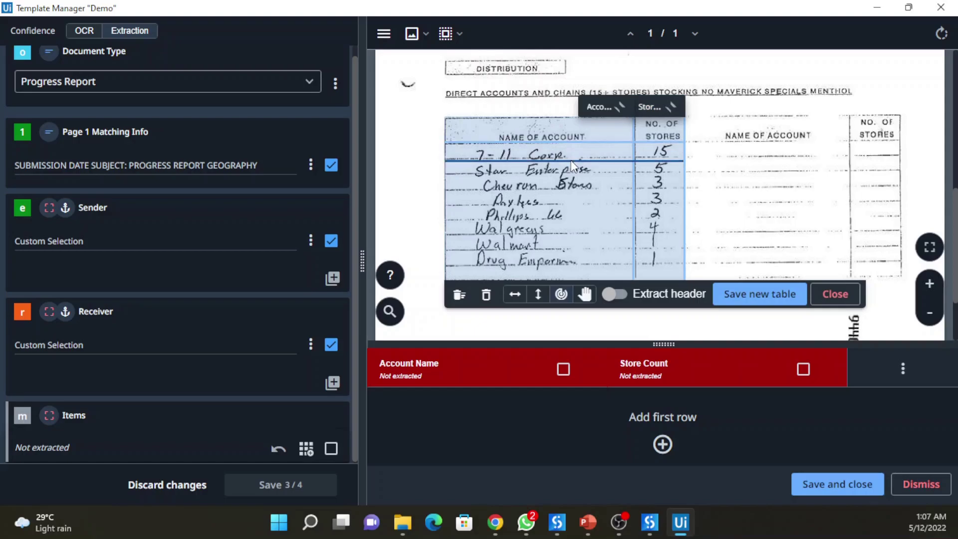
left_click(573, 171)
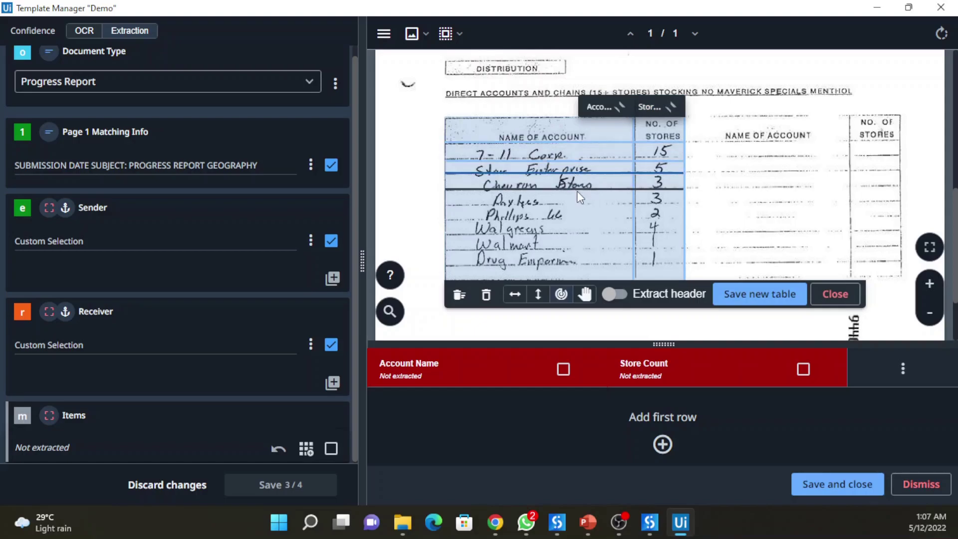
left_click(577, 190)
left_click(579, 203)
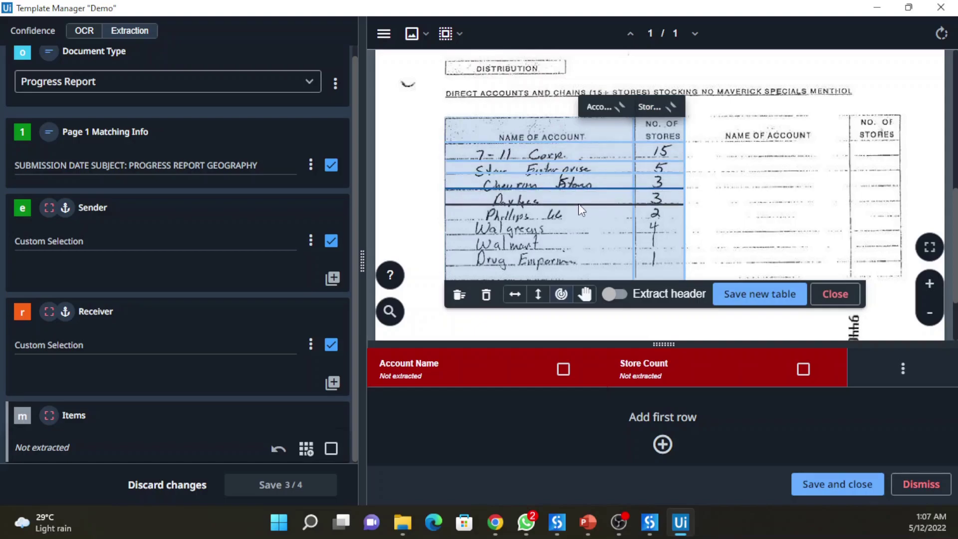
left_click(580, 219)
left_click(582, 231)
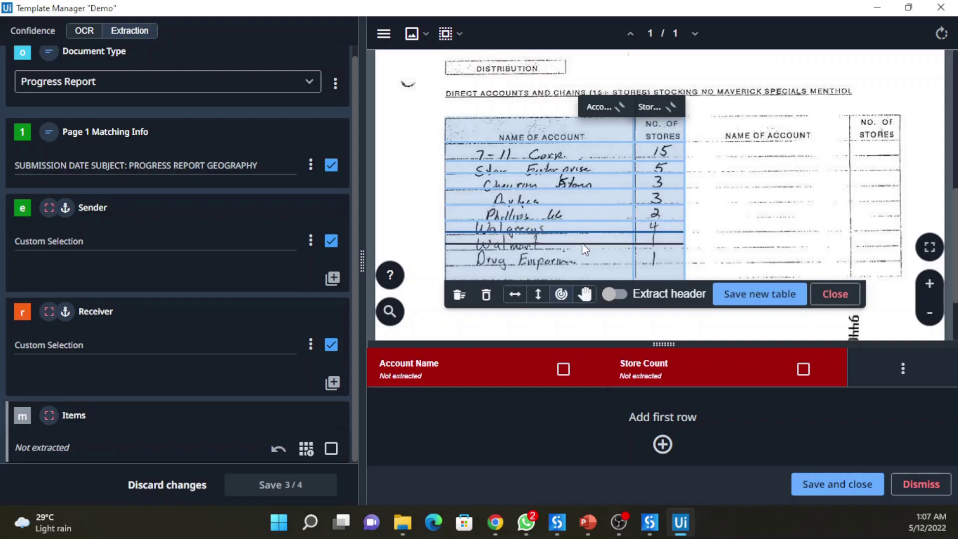
left_click(581, 251)
left_click(581, 269)
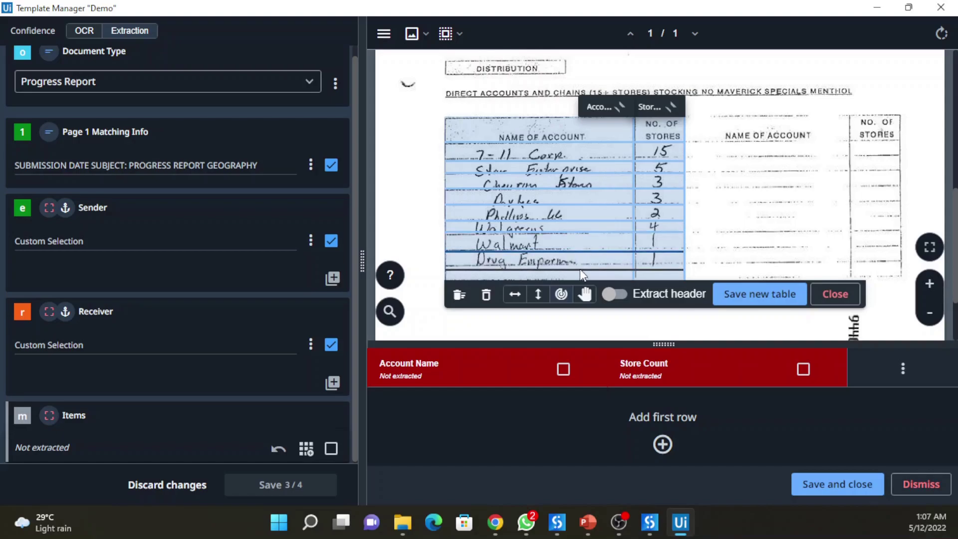
Step: Enable header extraction for the marked Items table and save it as a new table
scroll(580, 269, "down", 2)
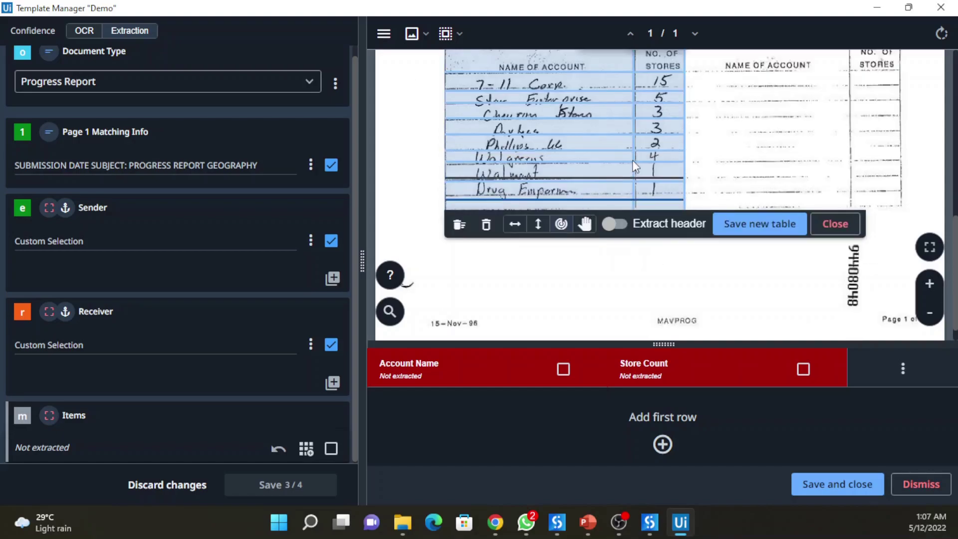
scroll(624, 150, "up", 2)
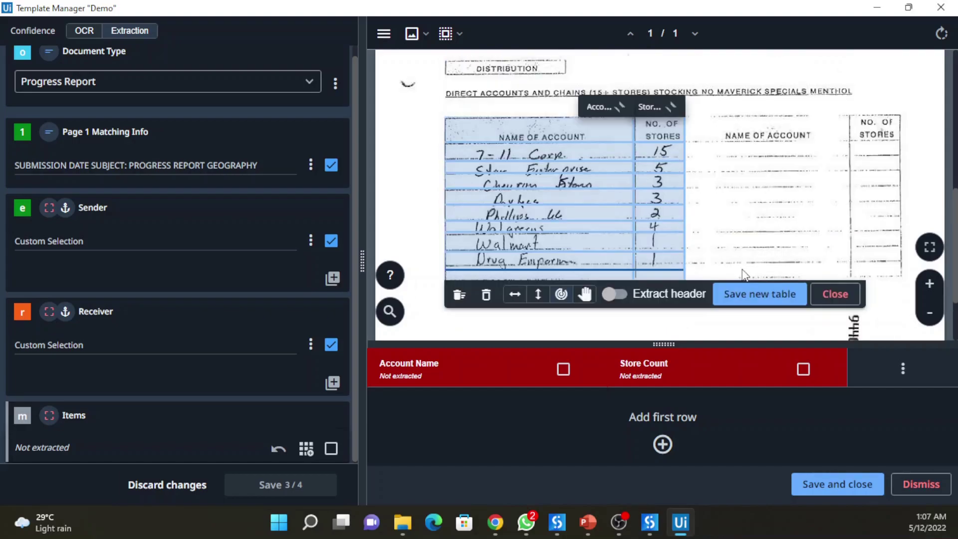
scroll(763, 296, "up", 2)
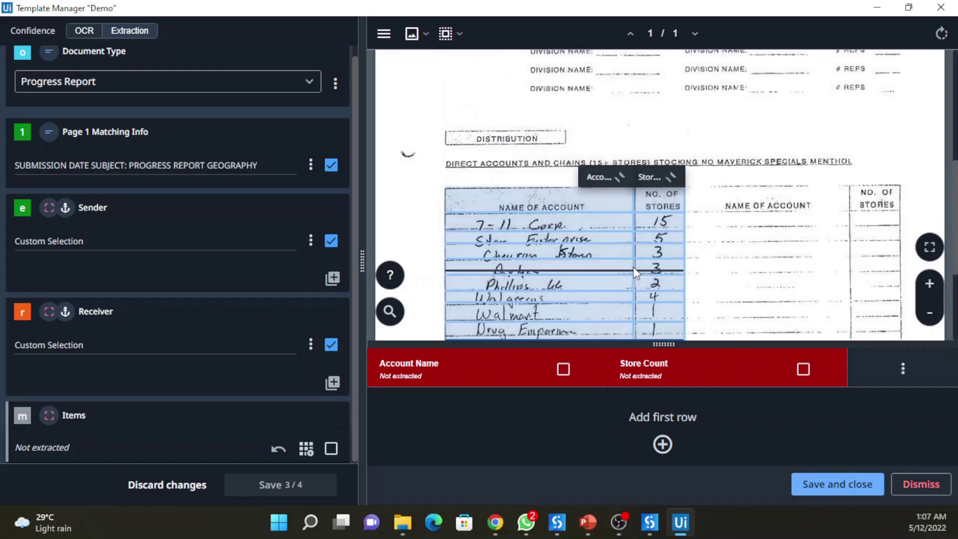
scroll(633, 266, "down", 4)
left_click(619, 227)
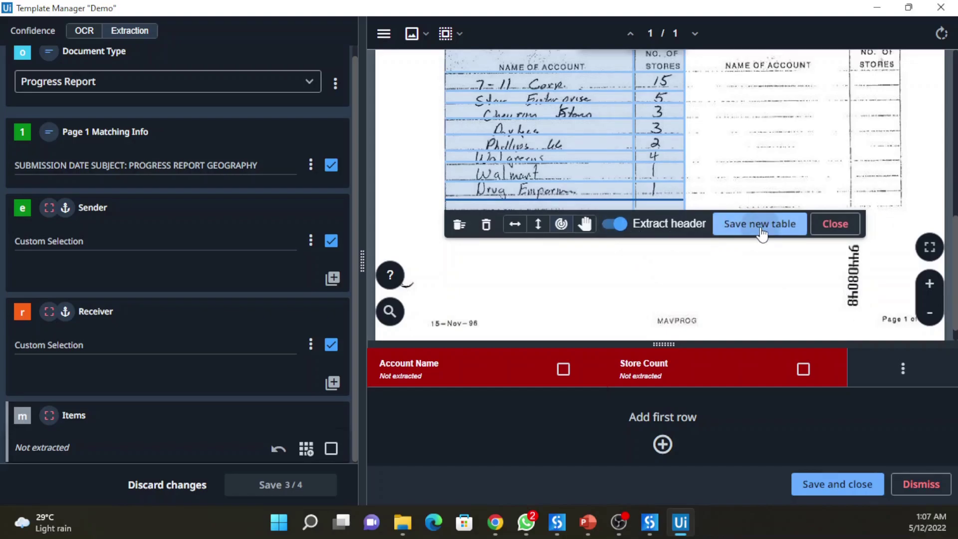
left_click(758, 227)
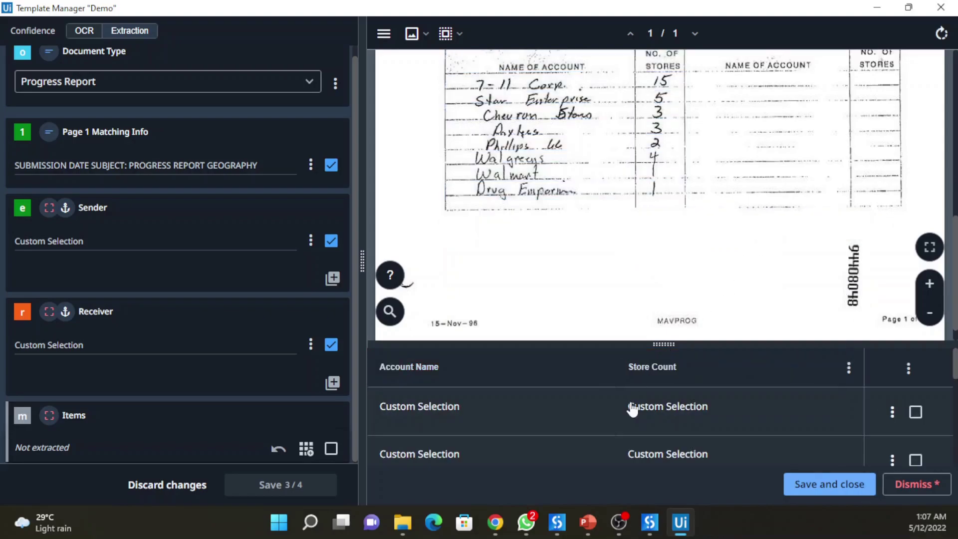
Step: Check the document areas captured for the Account Name and Store Count cells in the first Items row
left_click(482, 415)
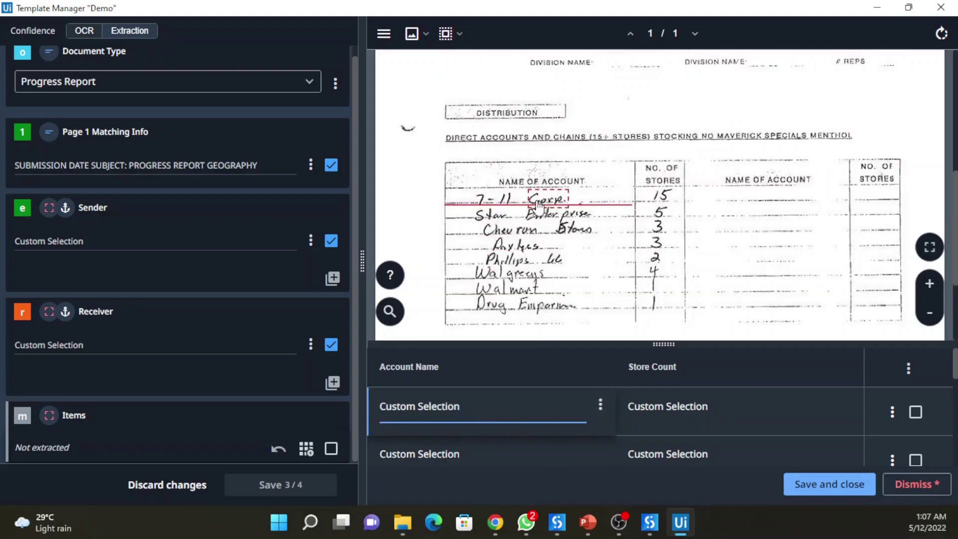
left_click(715, 413)
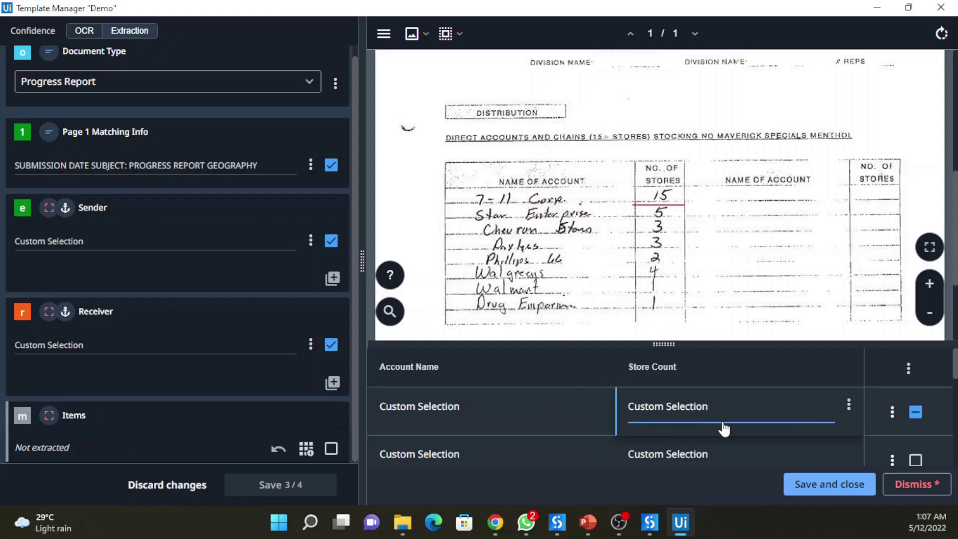
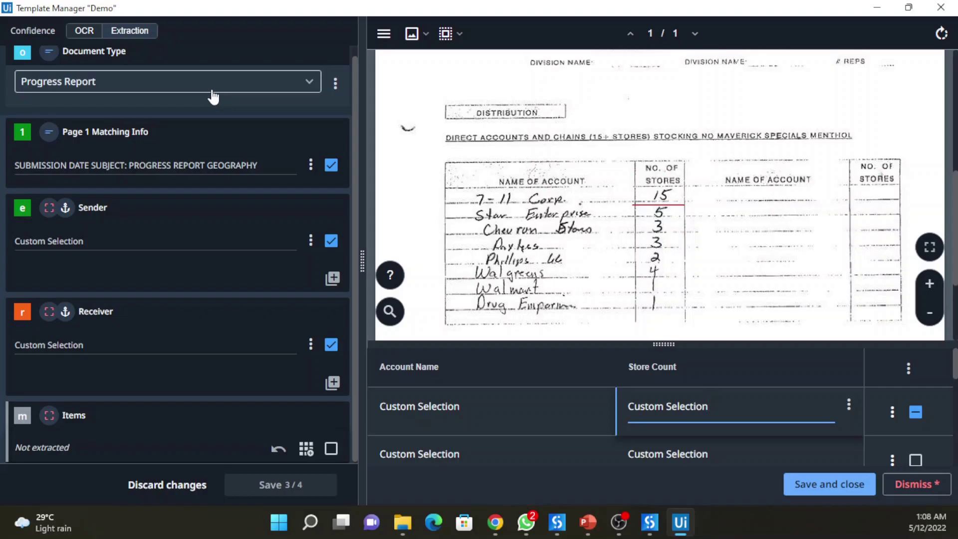
left_click(136, 32)
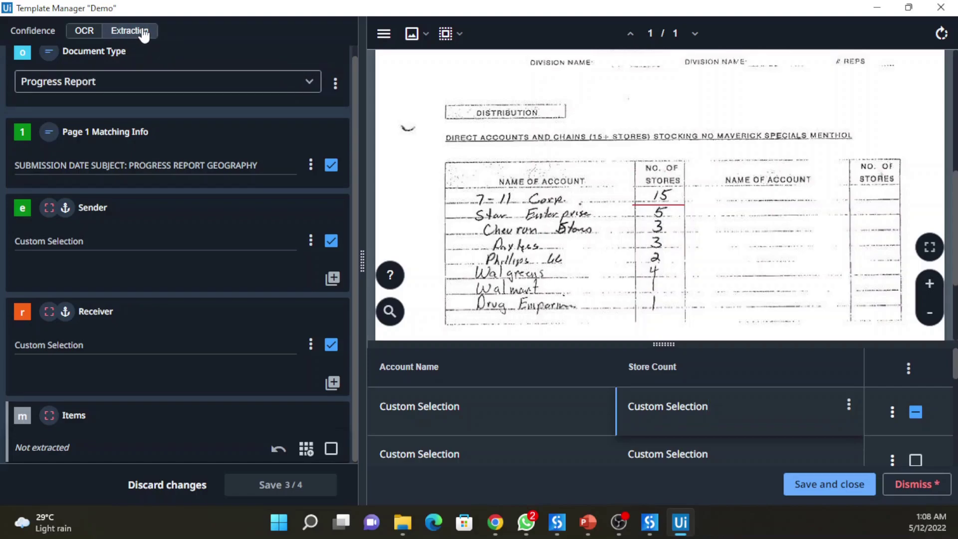
left_click(96, 39)
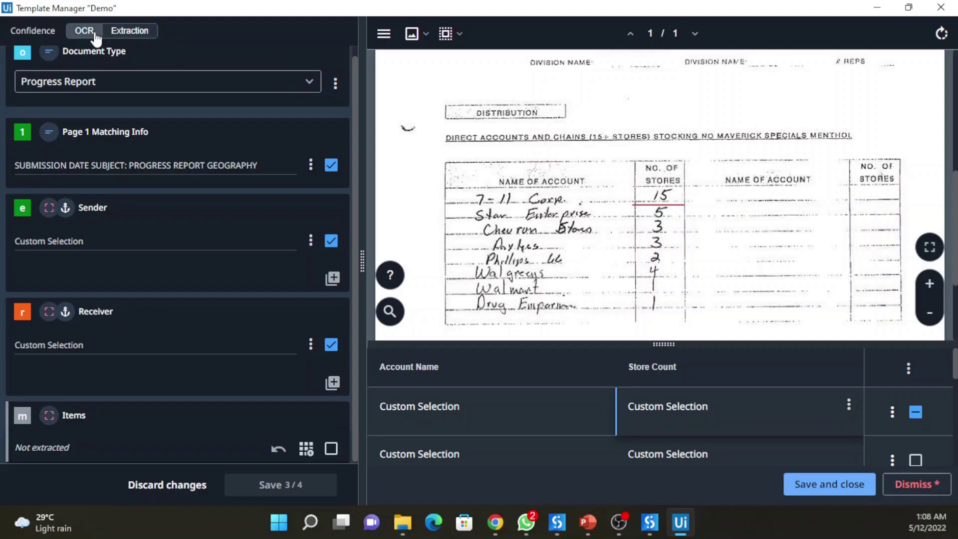
Step: Save the Items table and the completed Demo template, leaving the template manager closed
left_click(820, 493)
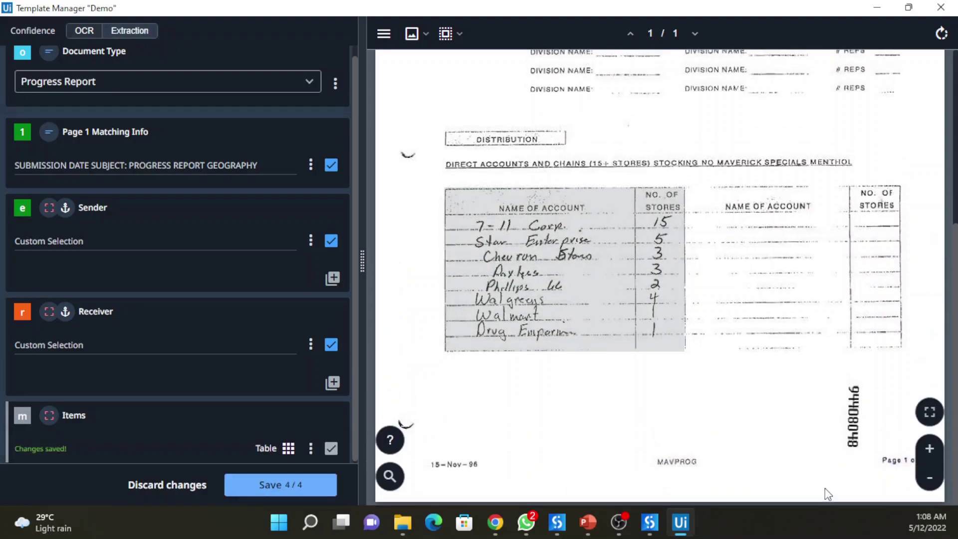
left_click(260, 483)
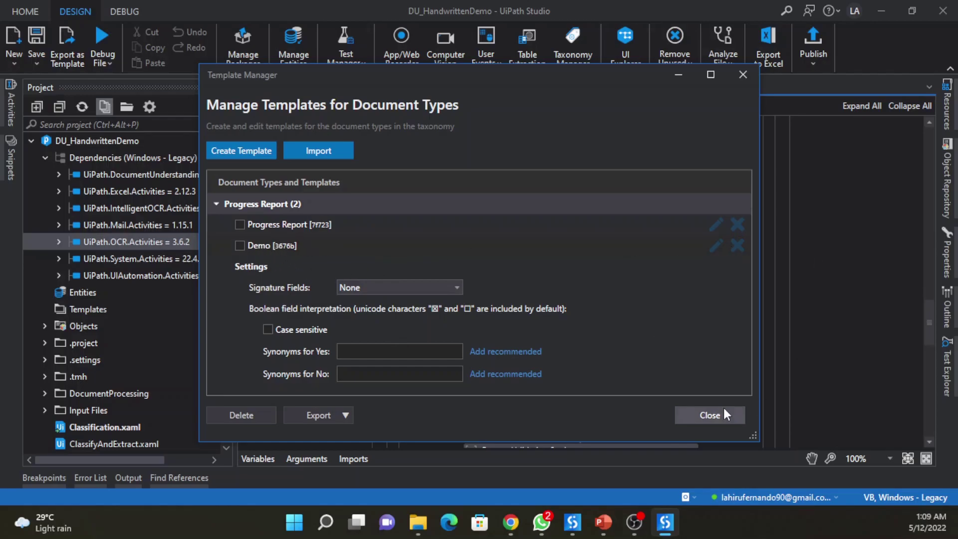
left_click(702, 415)
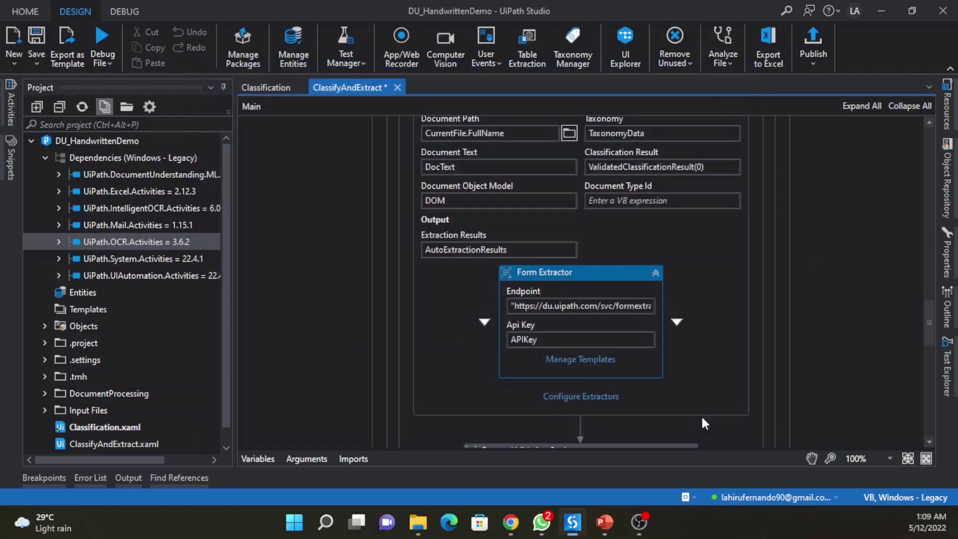
Step: Review the Form Extractor's Progress Report templates and the available signature field options without changing them
left_click(600, 362)
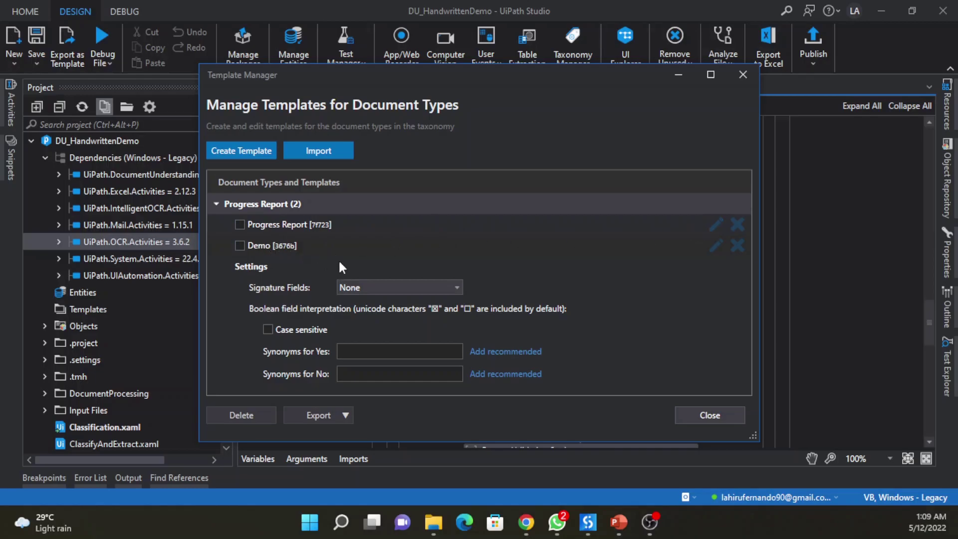
left_click(294, 225)
left_click(286, 225)
left_click(396, 288)
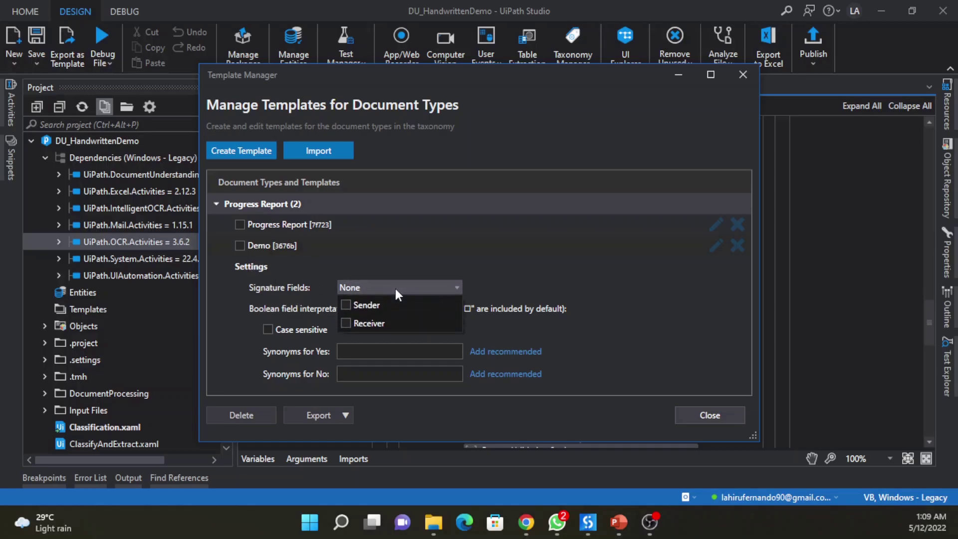
left_click(562, 295)
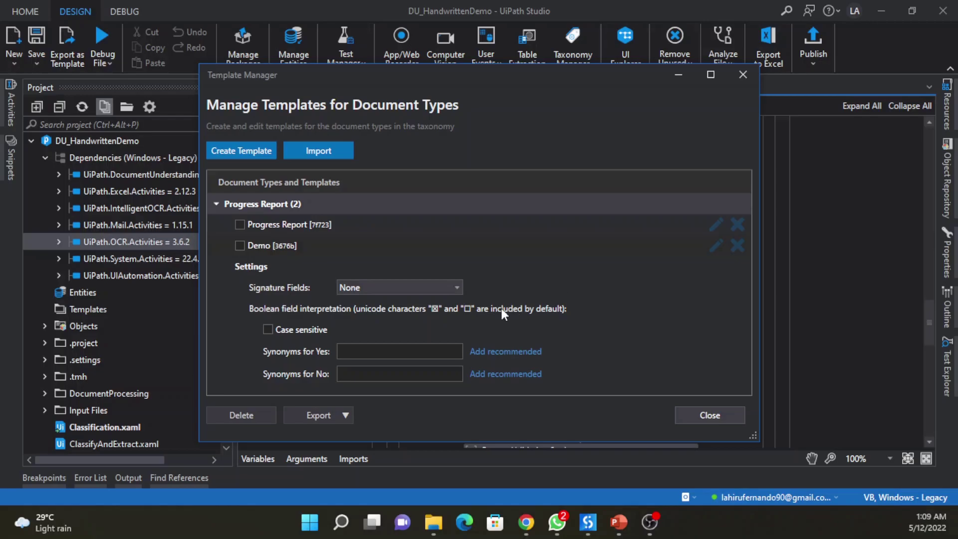
left_click(708, 417)
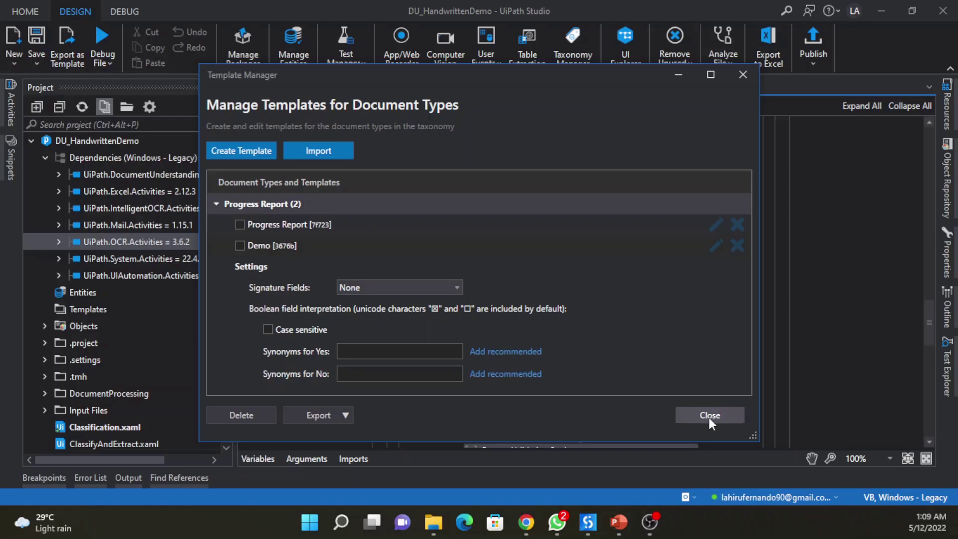
Step: Enlarge the extractor configuration to show all document types and save it with the Form Extractor enabled for Progress Report
left_click(598, 396)
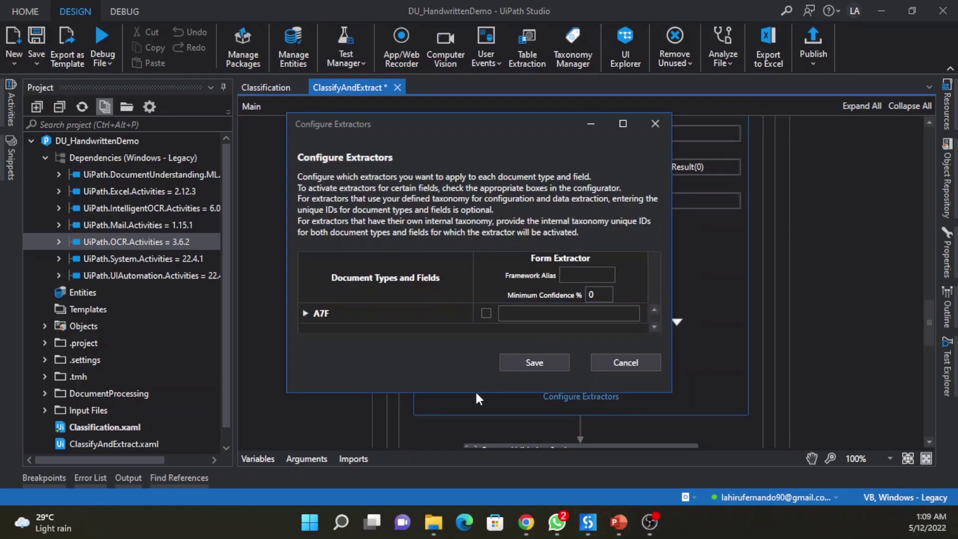
left_click_drag(478, 396, 481, 477)
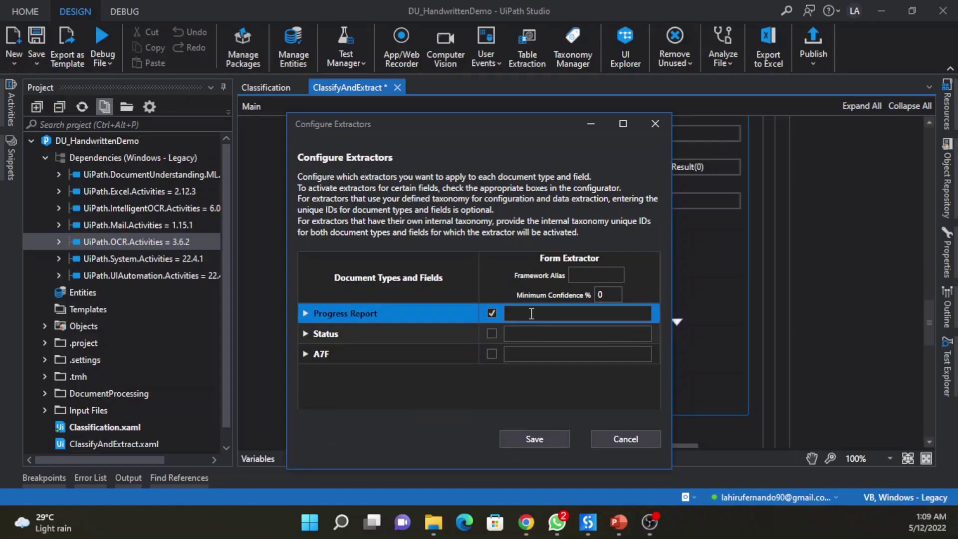
left_click(533, 439)
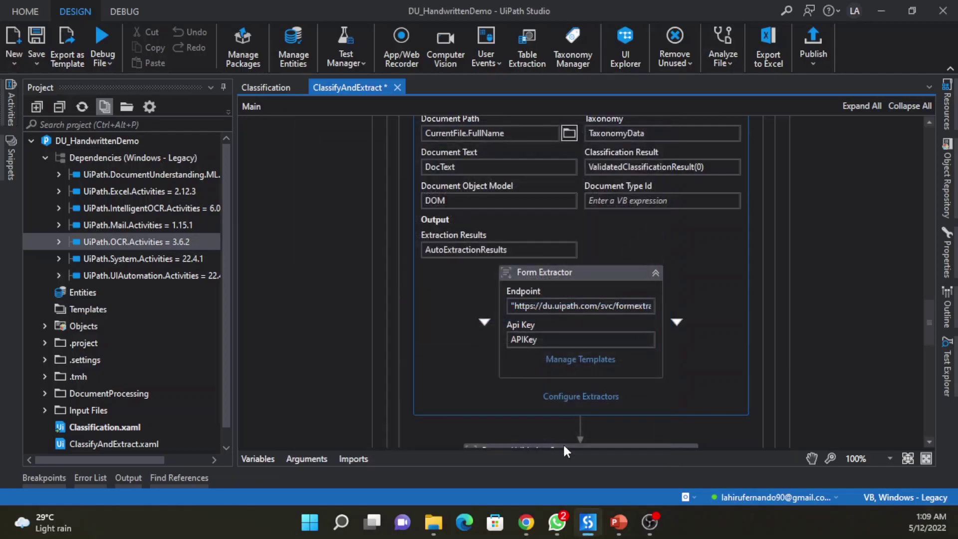
Step: Examine the inputs and outputs of the Present Validation Station and Train Classifiers Scope activities following the Form Extractor
scroll(687, 294, "down", 10)
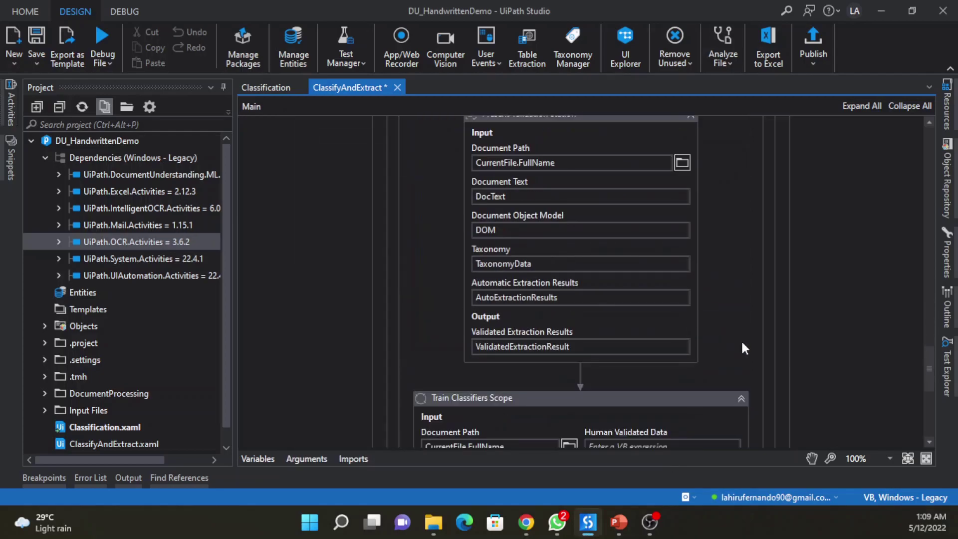
scroll(741, 344, "up", 8)
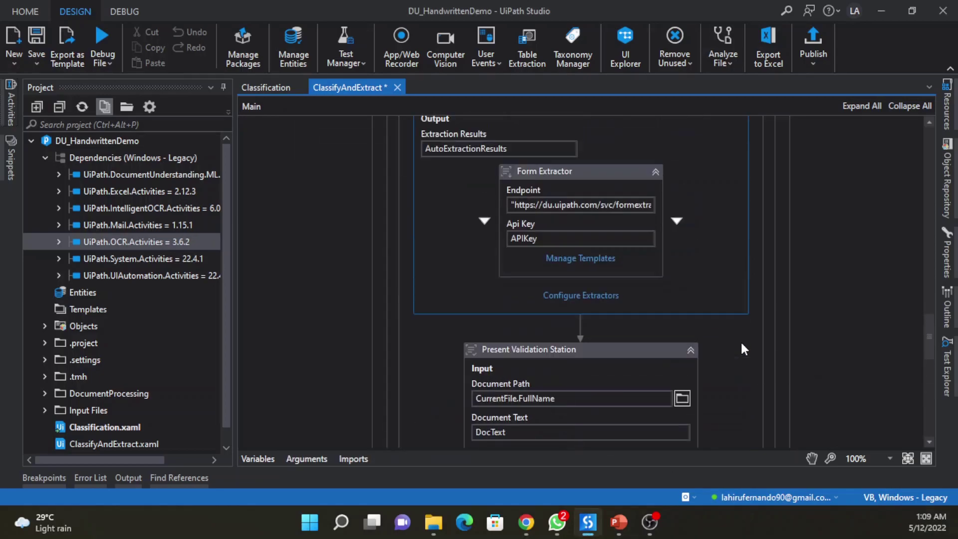
scroll(649, 219, "down", 1)
scroll(583, 334, "down", 4)
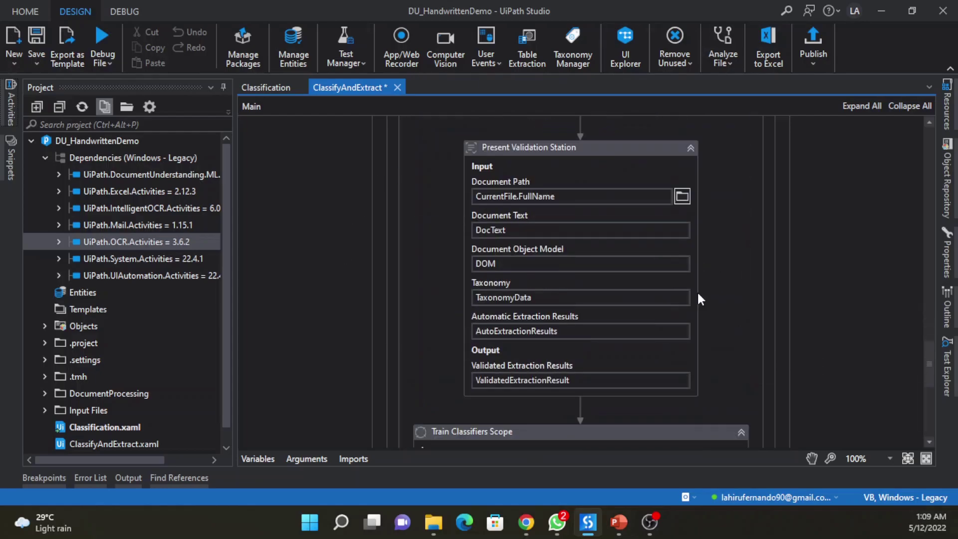
scroll(689, 312, "down", 2)
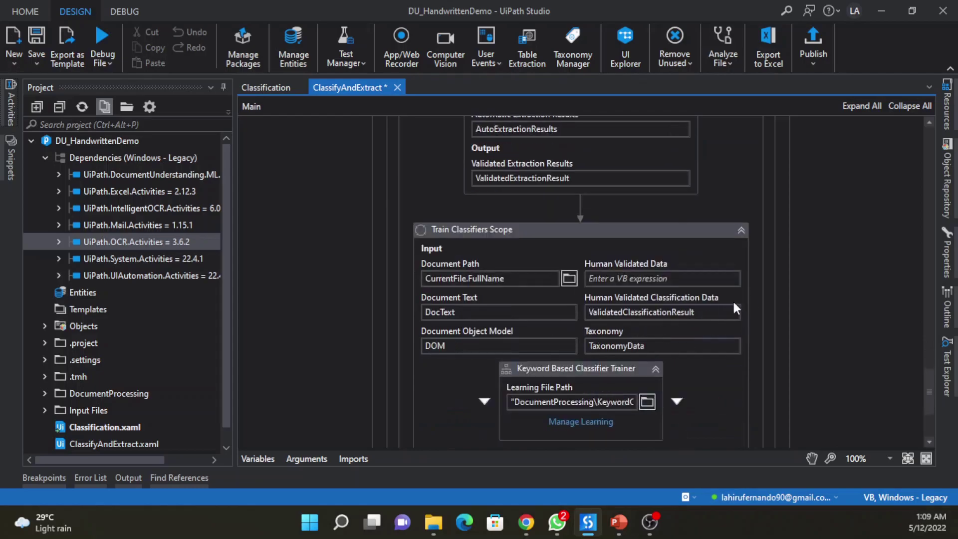
scroll(669, 298, "down", 1)
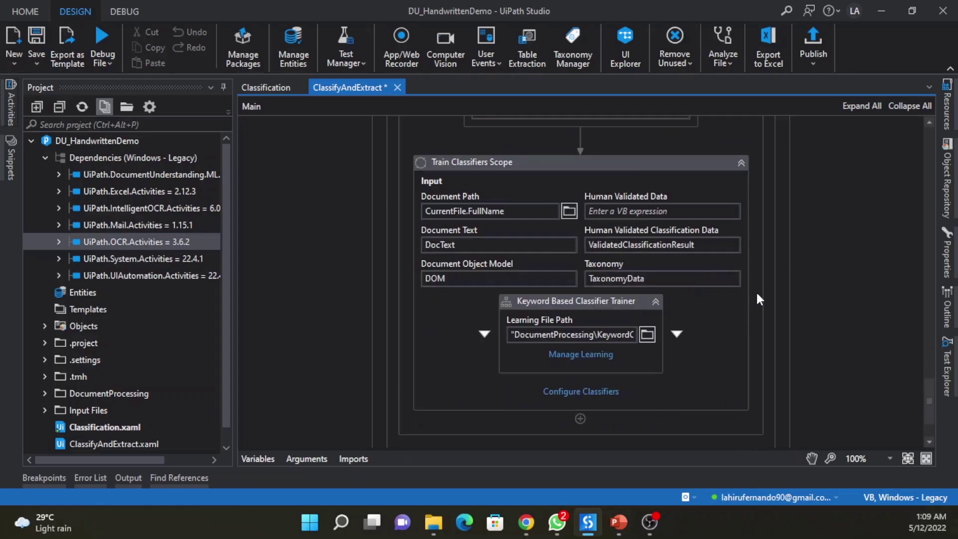
scroll(670, 389, "up", 3)
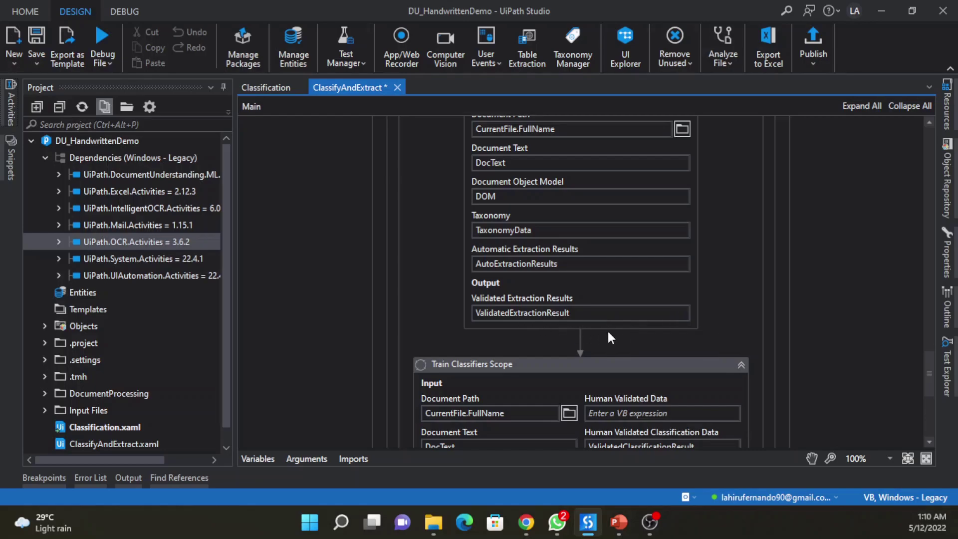
scroll(657, 341, "down", 4)
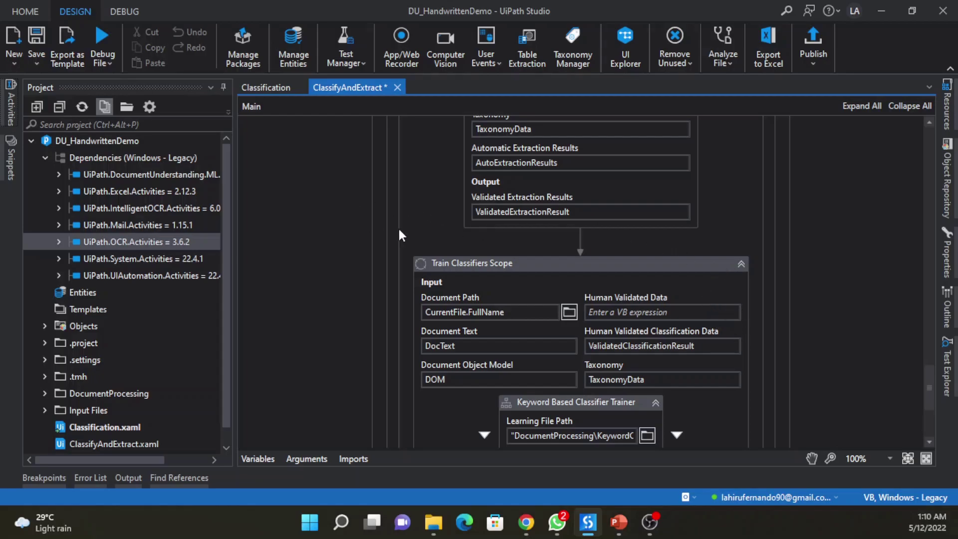
scroll(291, 160, "up", 3)
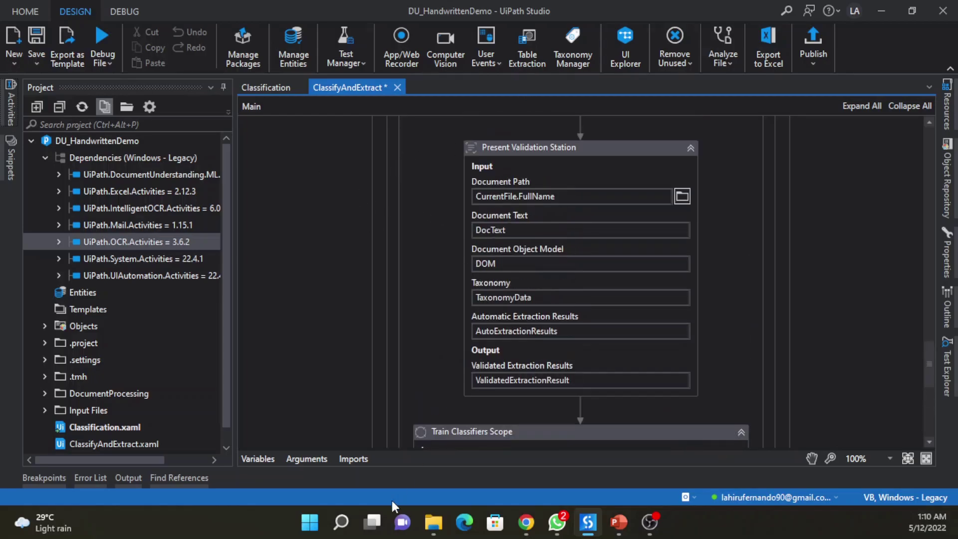
Step: In File Explorer, move the files 506833283+-3284 and 507099466 from Input Files into New folder, then return to Input Files
mouse_move(434, 519)
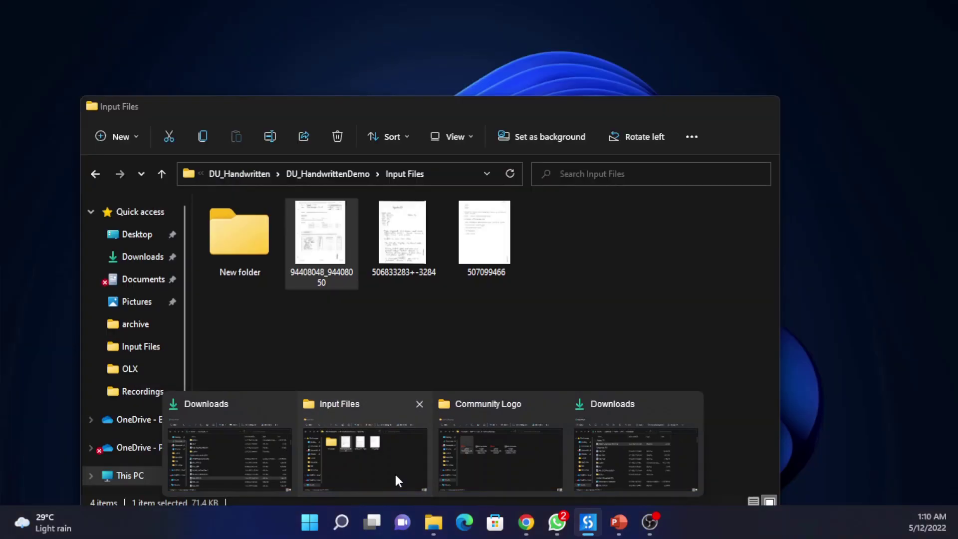
left_click(394, 472)
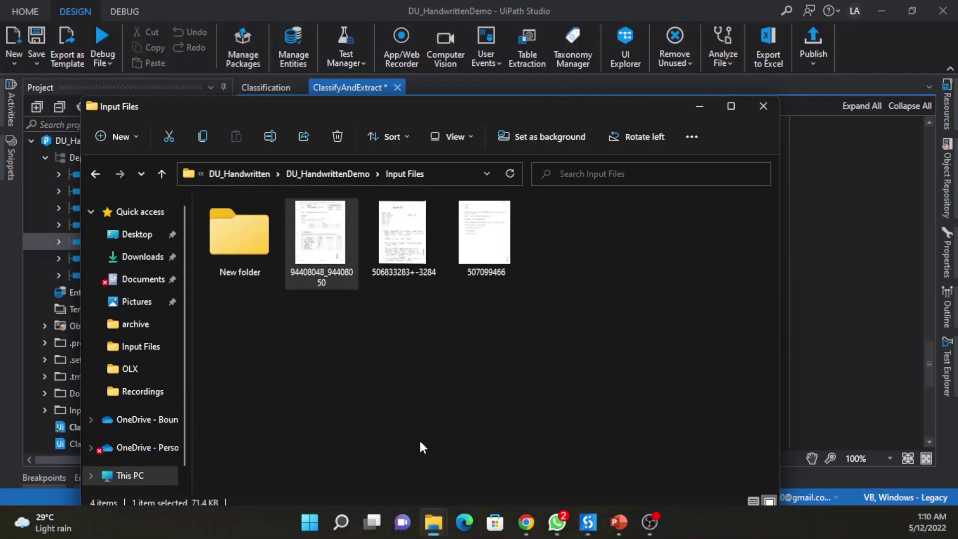
left_click(413, 250)
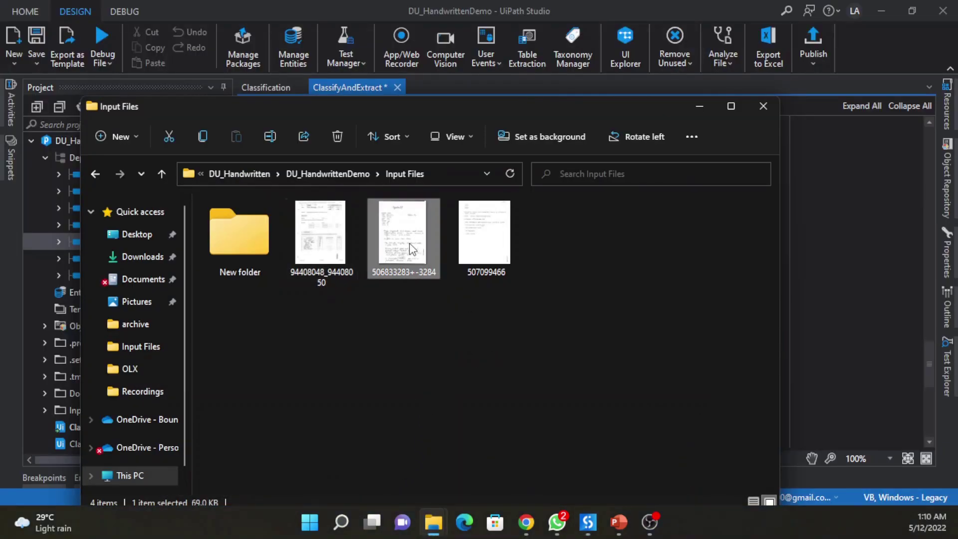
left_click(502, 257, "ctrl")
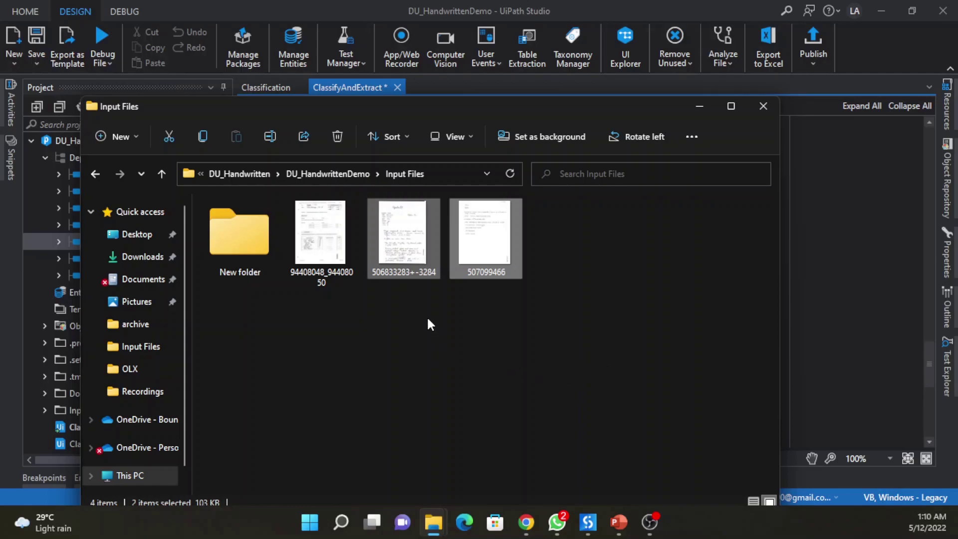
key("ctrl+x")
double_click(232, 237)
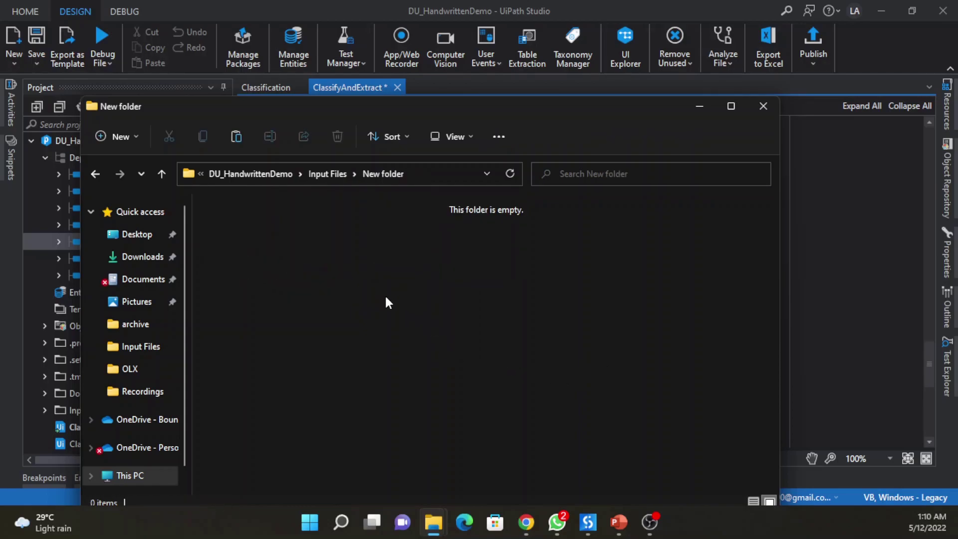
key("ctrl+v")
left_click(322, 235)
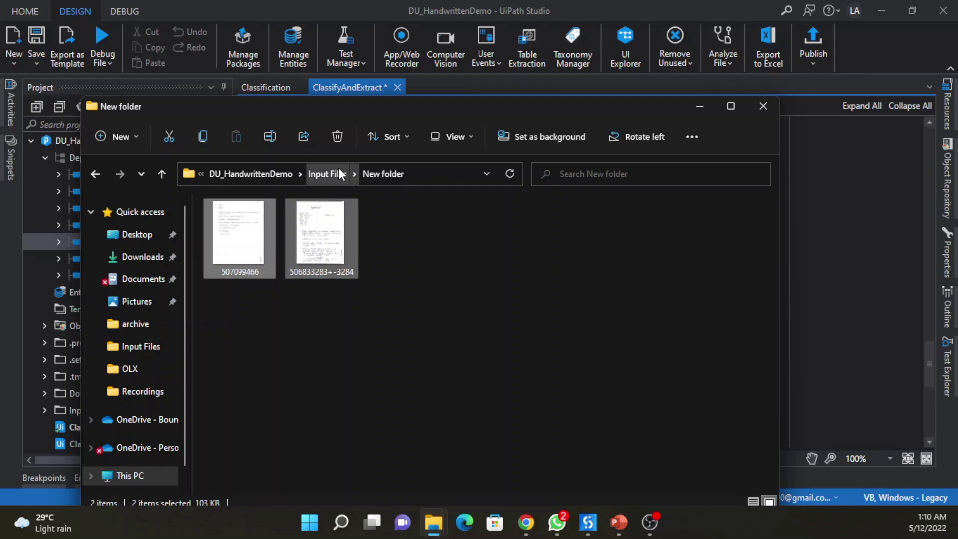
left_click(329, 173)
left_click(335, 272)
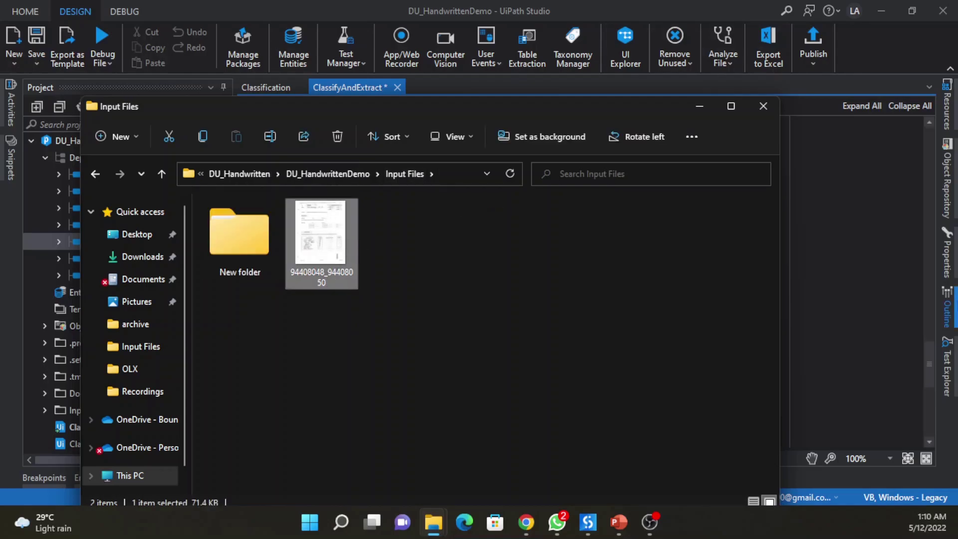
Step: Debug the ClassifyAndExtract workflow in UiPath Studio and save the document's Progress Report classification in the Classification Station
left_click(847, 255)
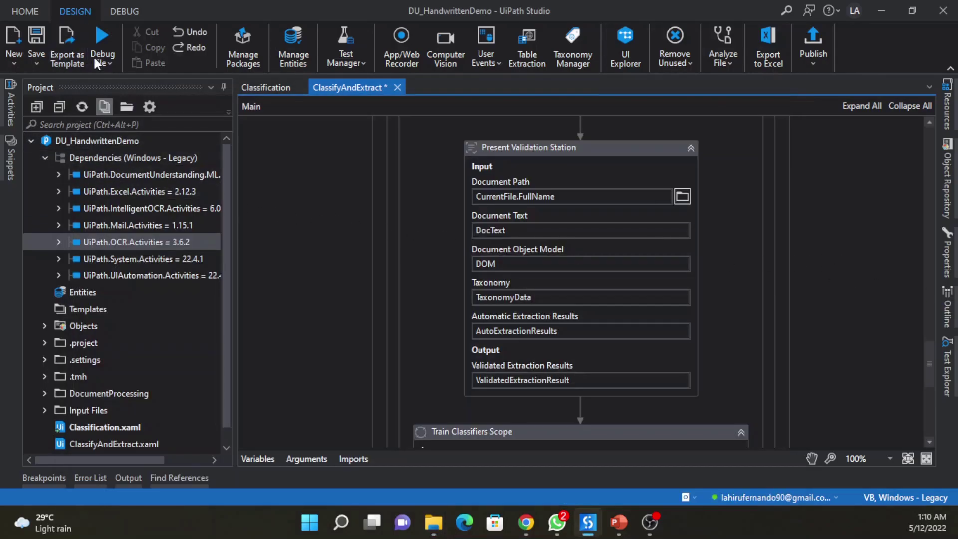
left_click(103, 42)
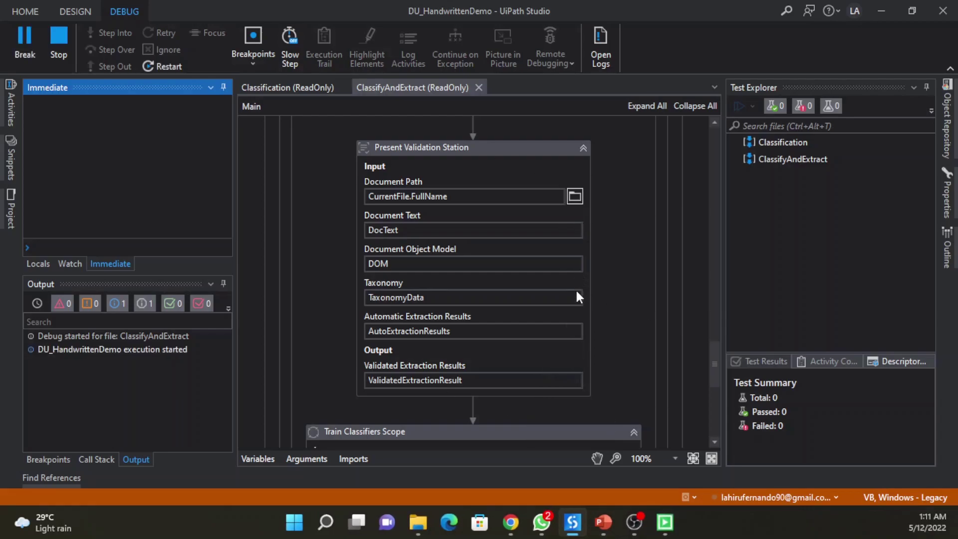
scroll(589, 279, "down", 6)
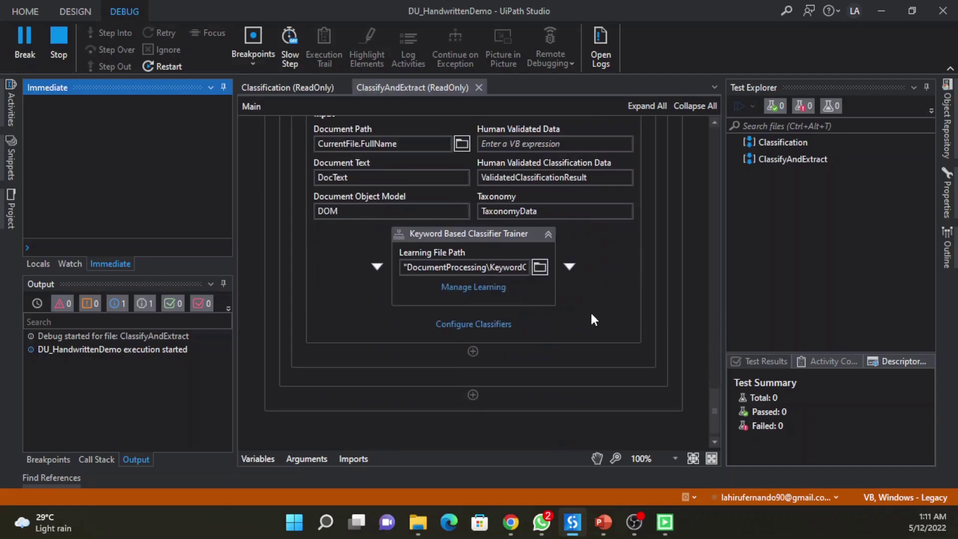
scroll(562, 300, "up", 5)
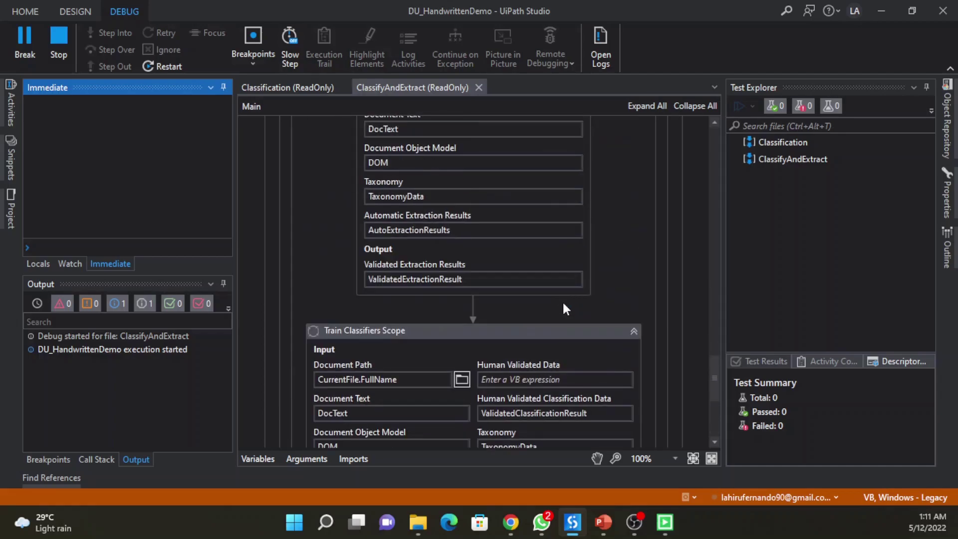
scroll(573, 298, "up", 4)
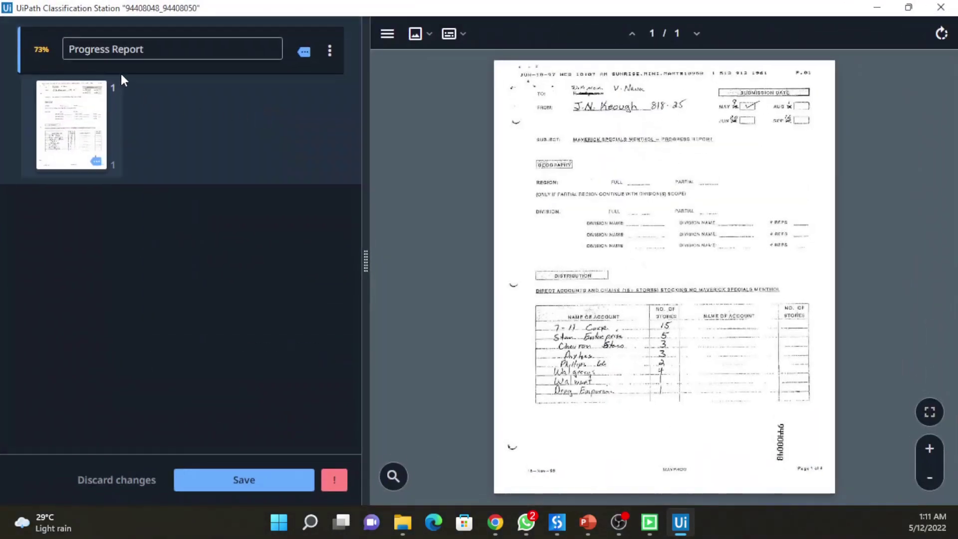
left_click(262, 482)
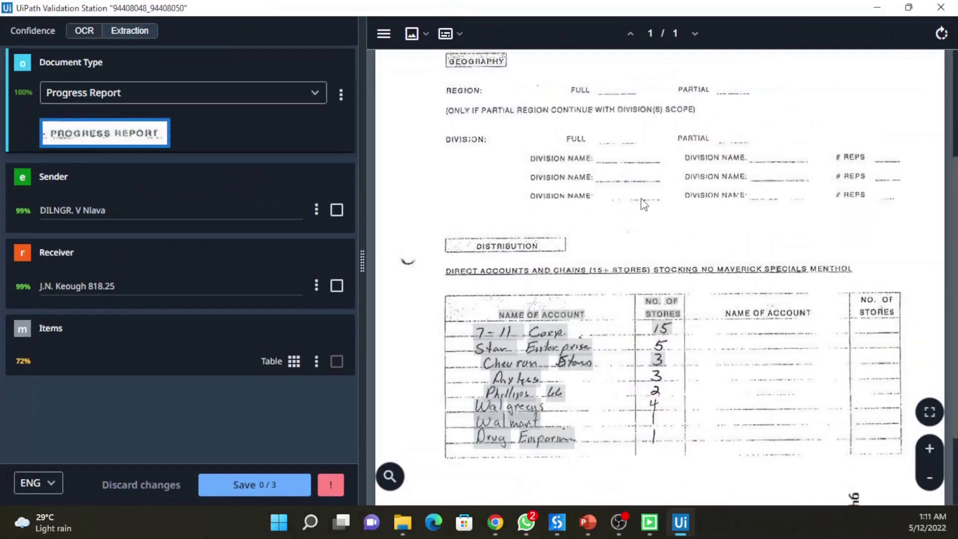
Step: Compare the extracted sender, receiver and Items table account names and store counts with the handwriting on the scanned report
scroll(641, 203, "up", 3)
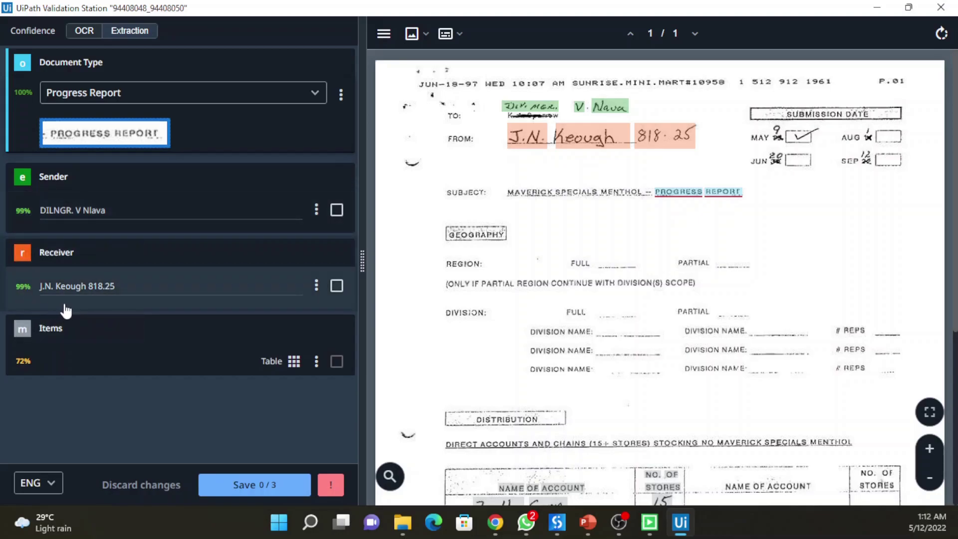
left_click(288, 363)
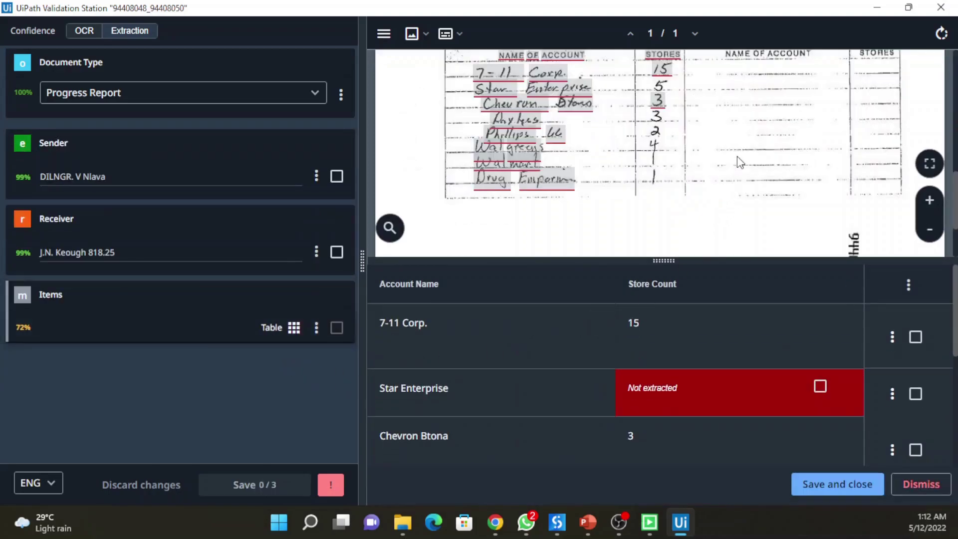
scroll(737, 157, "up", 2)
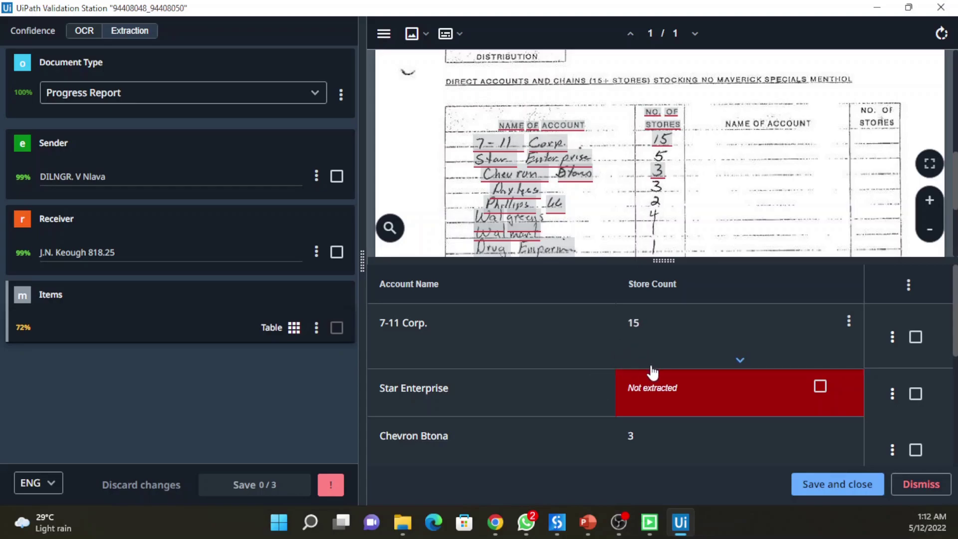
scroll(671, 394, "down", 4)
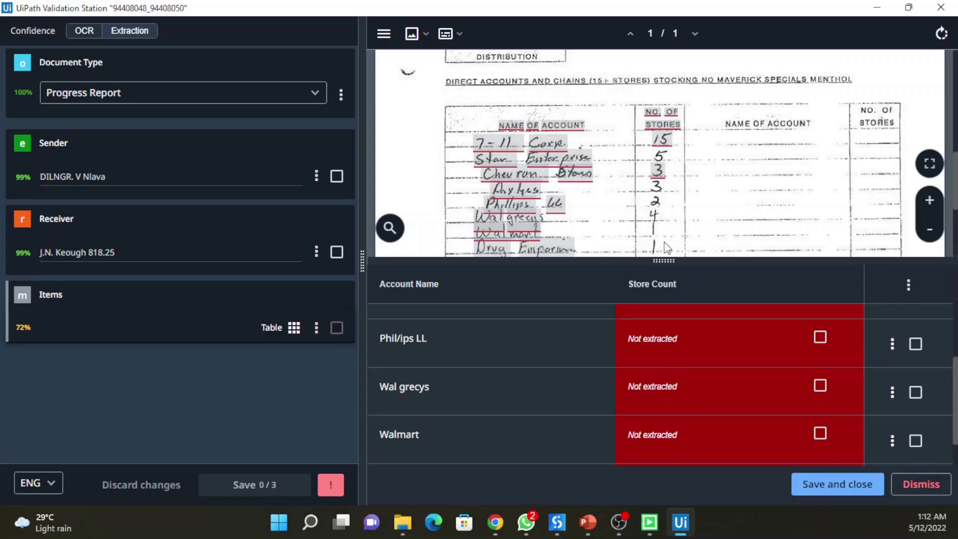
scroll(671, 369, "up", 4)
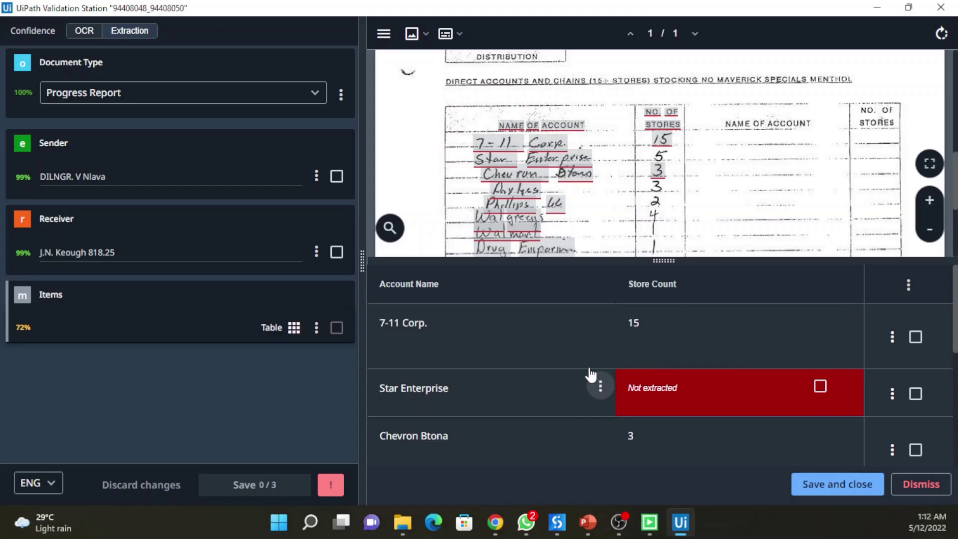
scroll(507, 379, "down", 1)
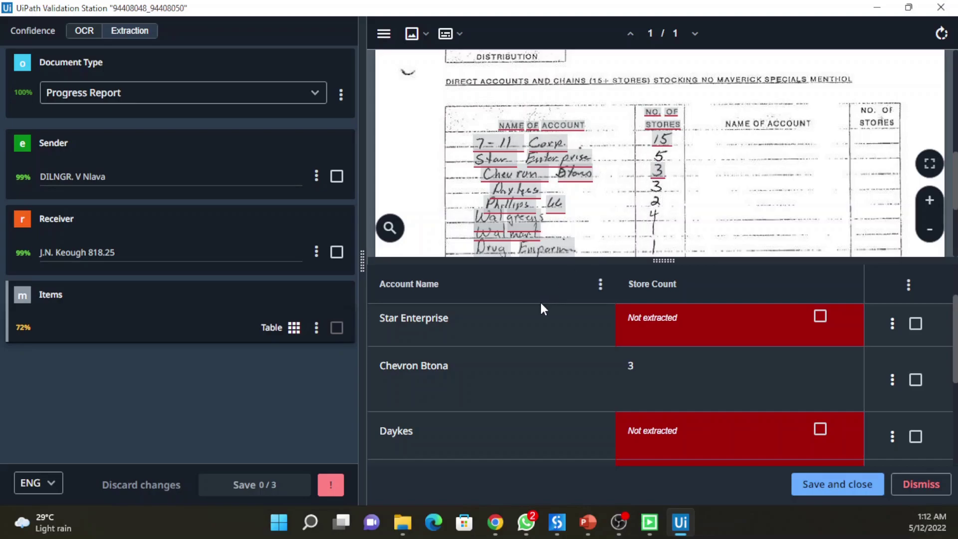
scroll(486, 365, "up", 1)
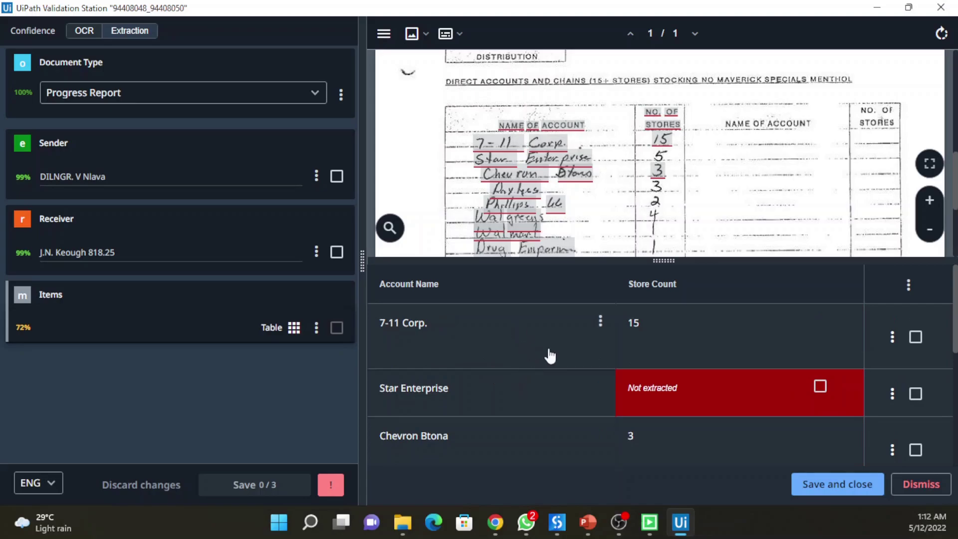
scroll(517, 353, "down", 2)
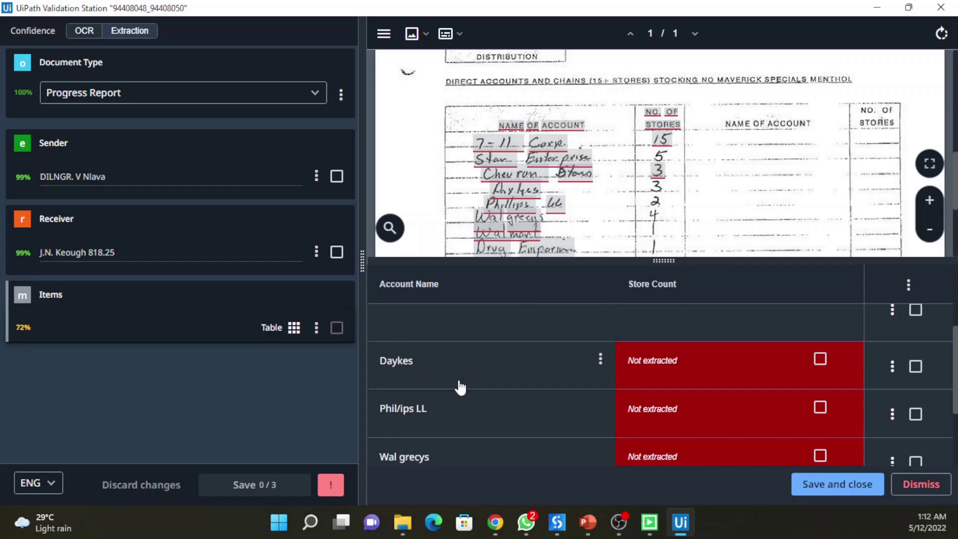
scroll(434, 384, "down", 1)
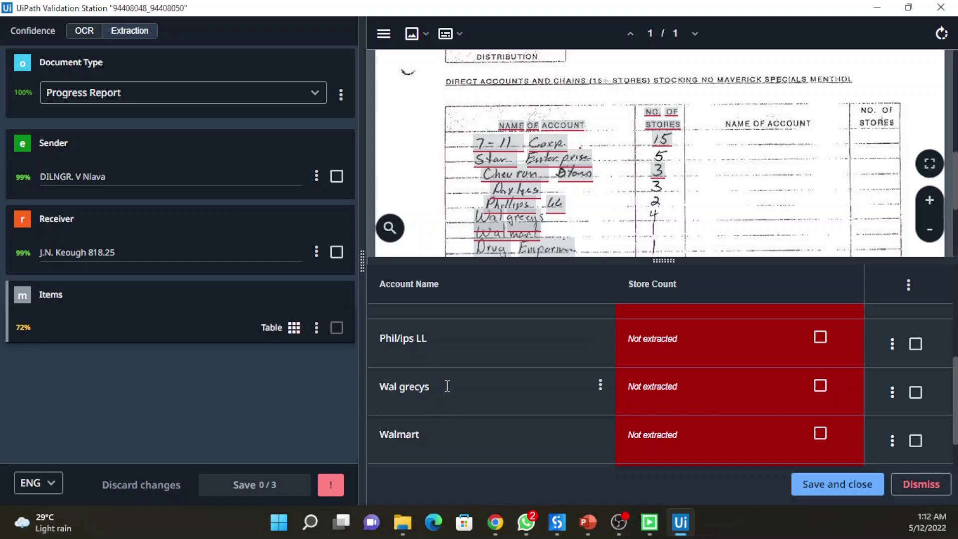
scroll(447, 386, "down", 1)
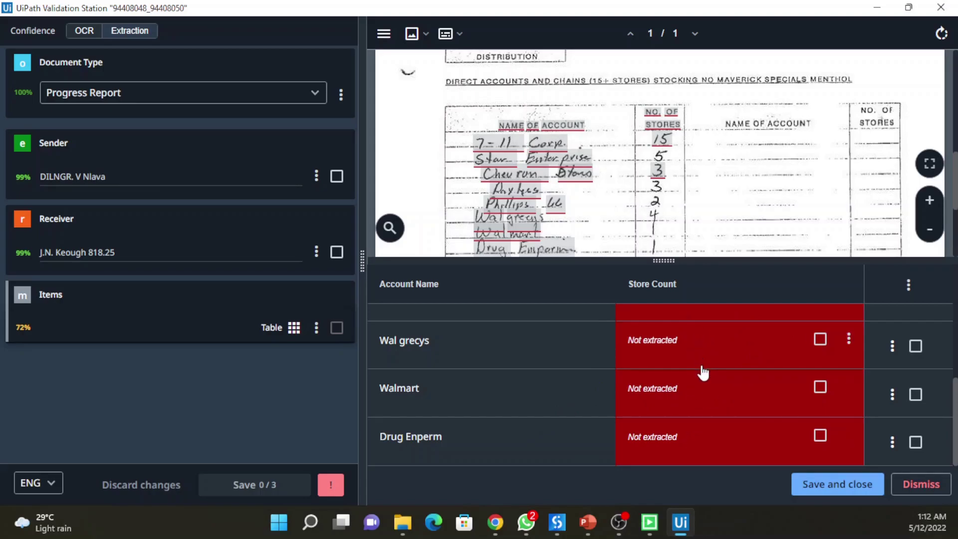
scroll(704, 380, "up", 3)
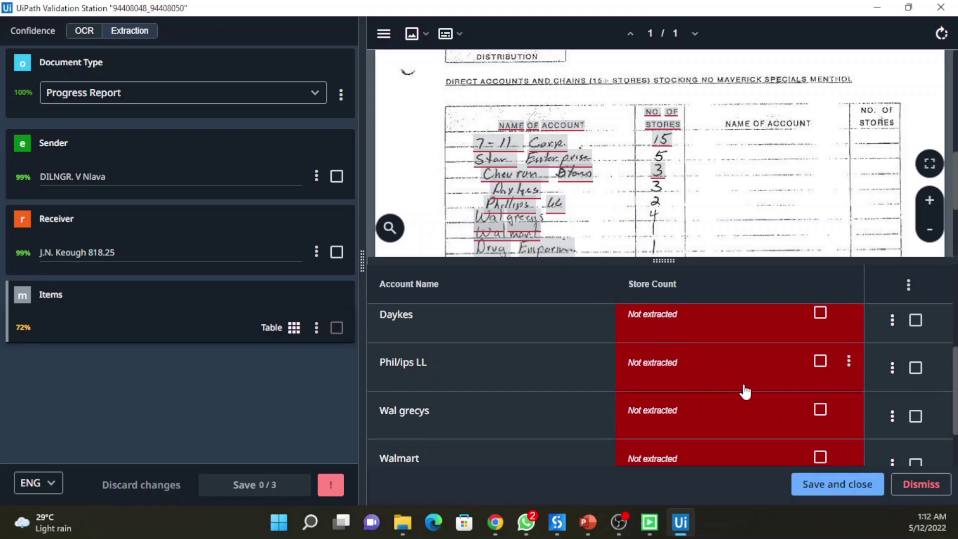
scroll(727, 378, "up", 2)
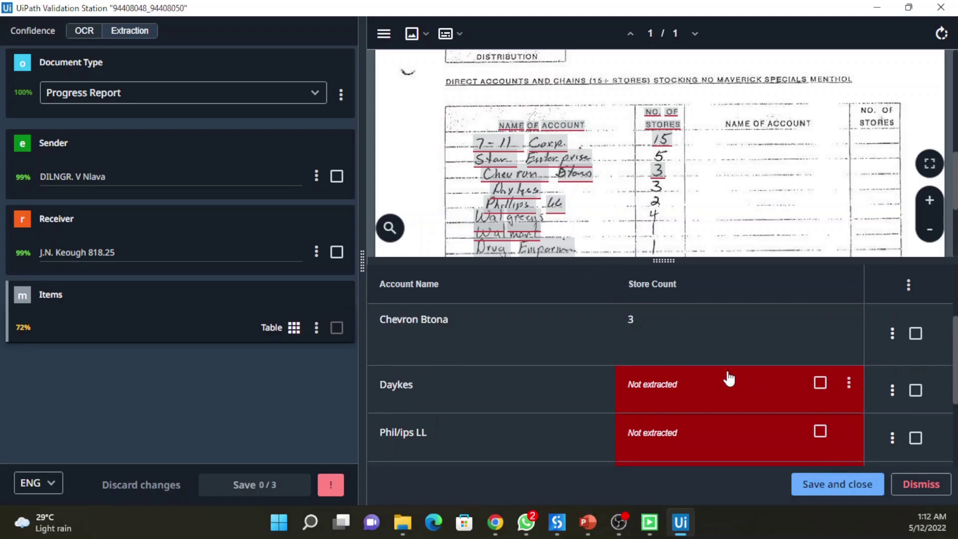
scroll(729, 378, "up", 3)
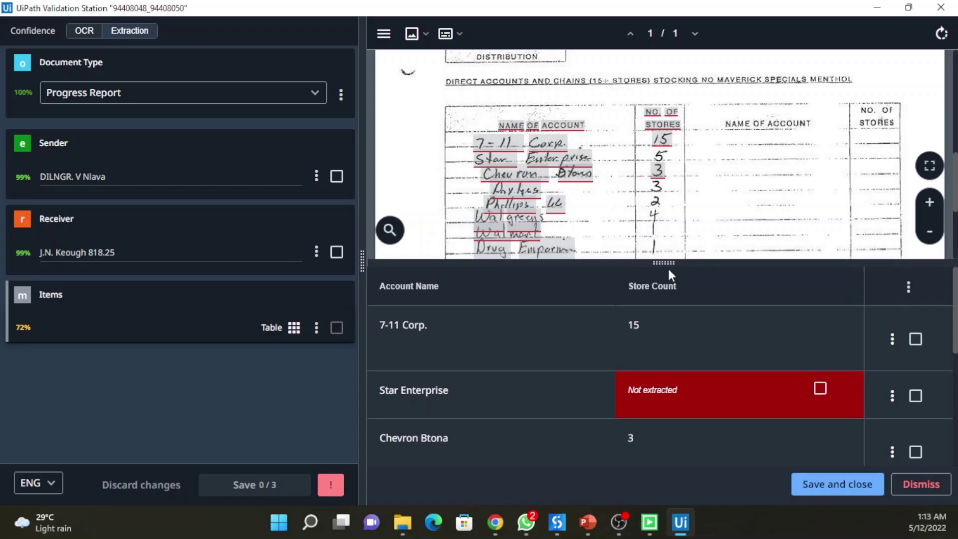
scroll(667, 267, "up", 4)
scroll(682, 268, "up", 6)
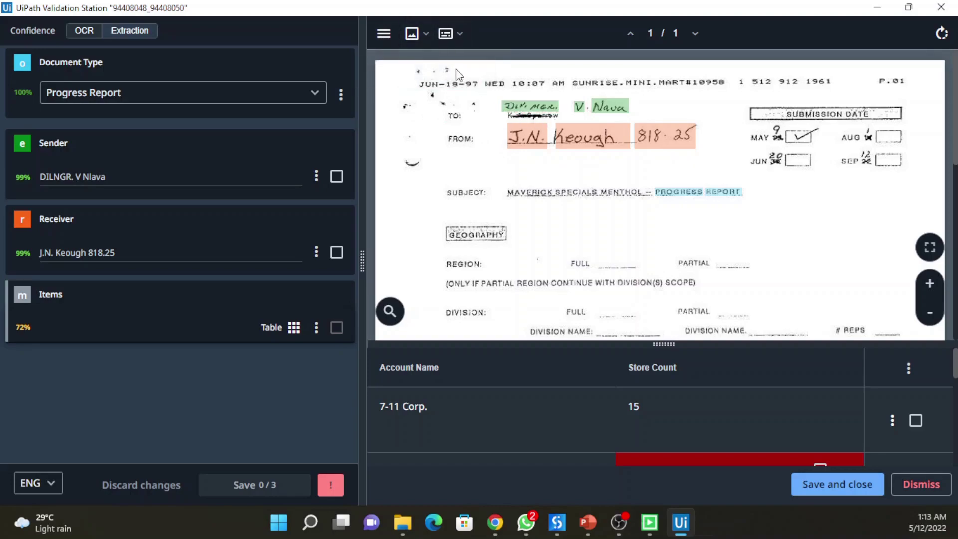
Step: Show the document in text only view and examine the recognised text and checkbox marks on the FROM line
left_click(427, 36)
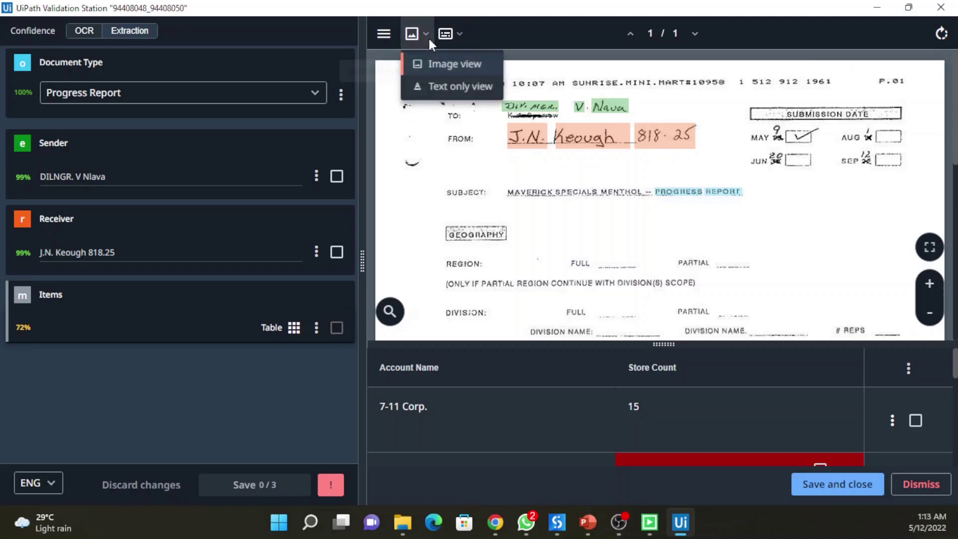
left_click(474, 88)
scroll(474, 88, "down", 5)
scroll(524, 242, "up", 5)
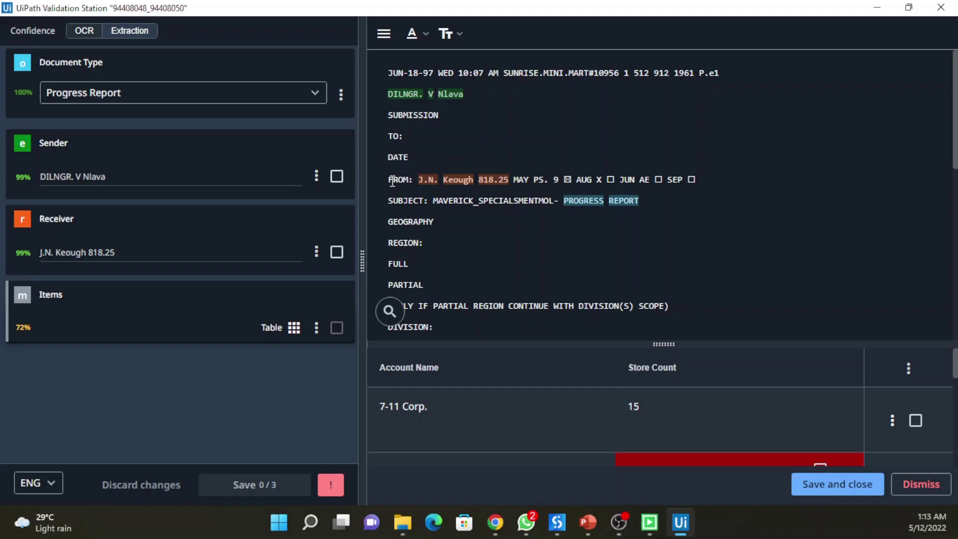
left_click_drag(393, 177, 573, 176)
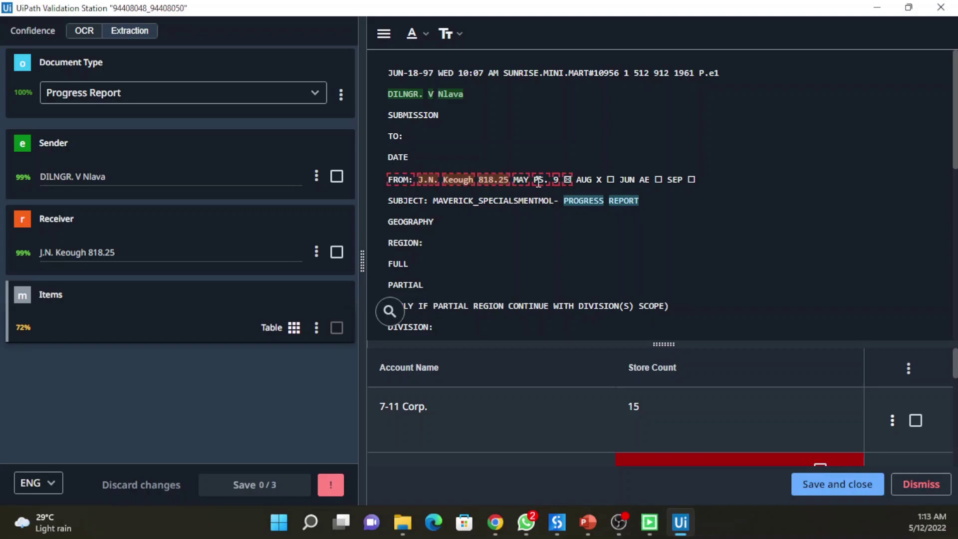
left_click(413, 165)
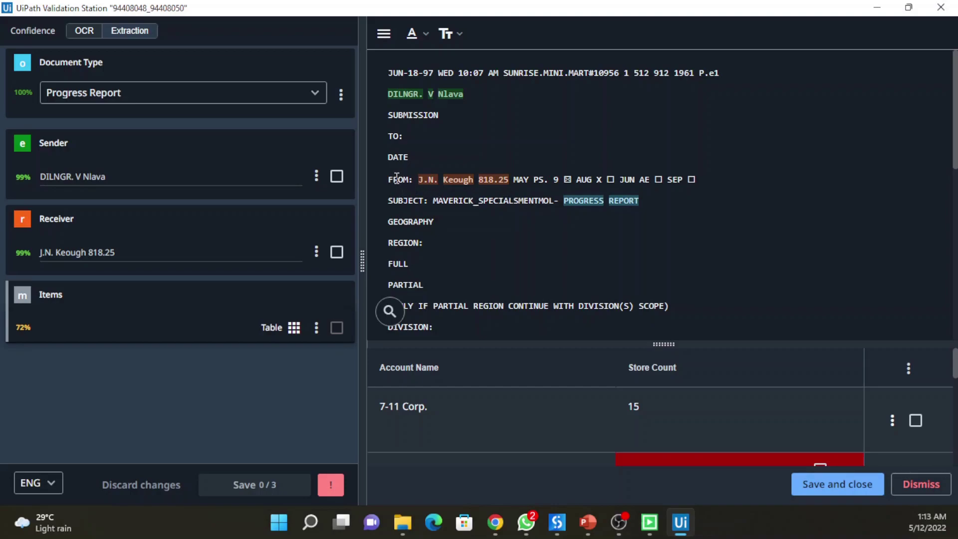
left_click_drag(391, 178, 420, 180)
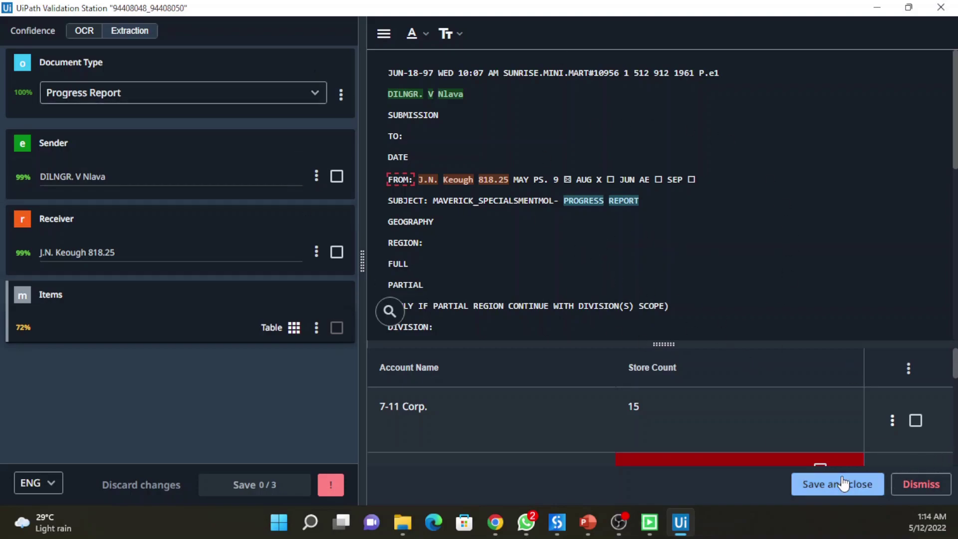
Step: Save and close the Items table with all its rows confirmed, and return the document to image view
left_click(832, 493)
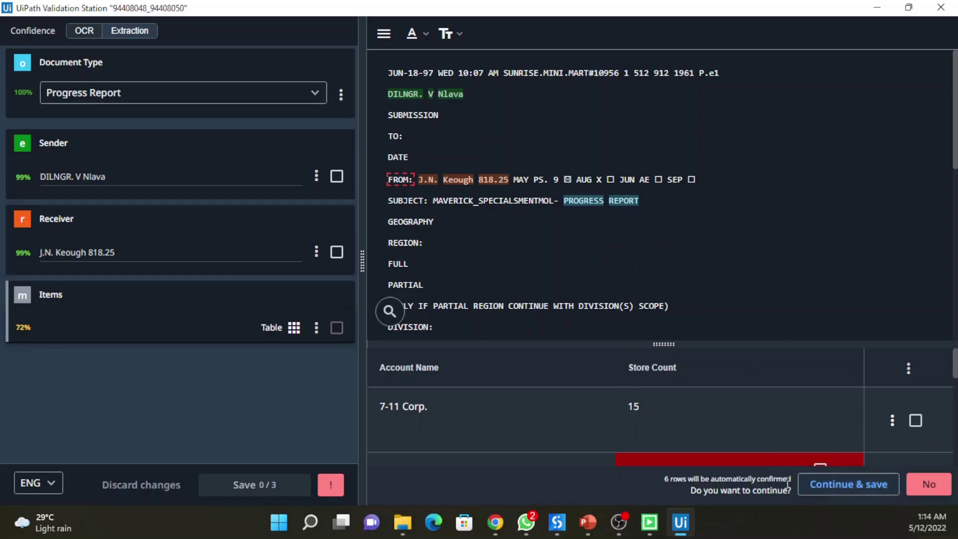
left_click(828, 488)
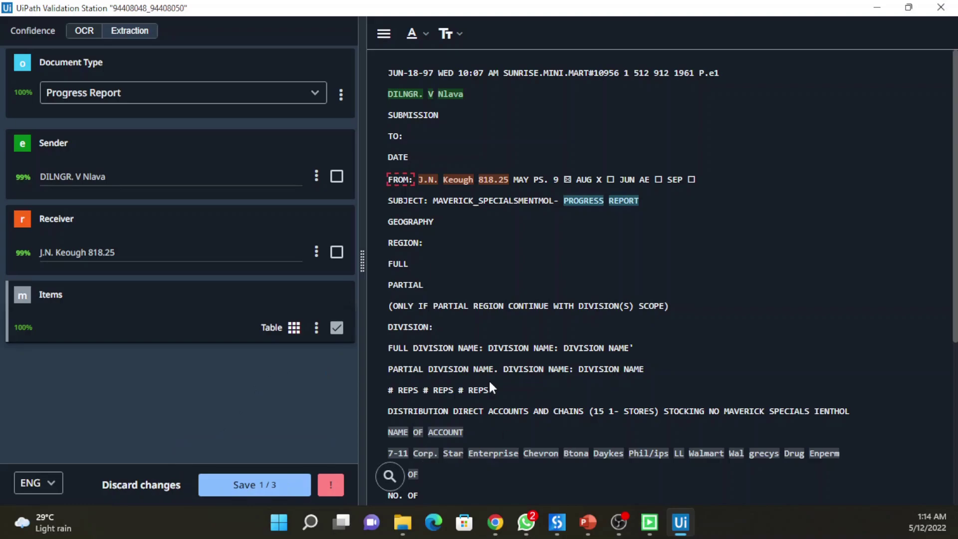
left_click(413, 33)
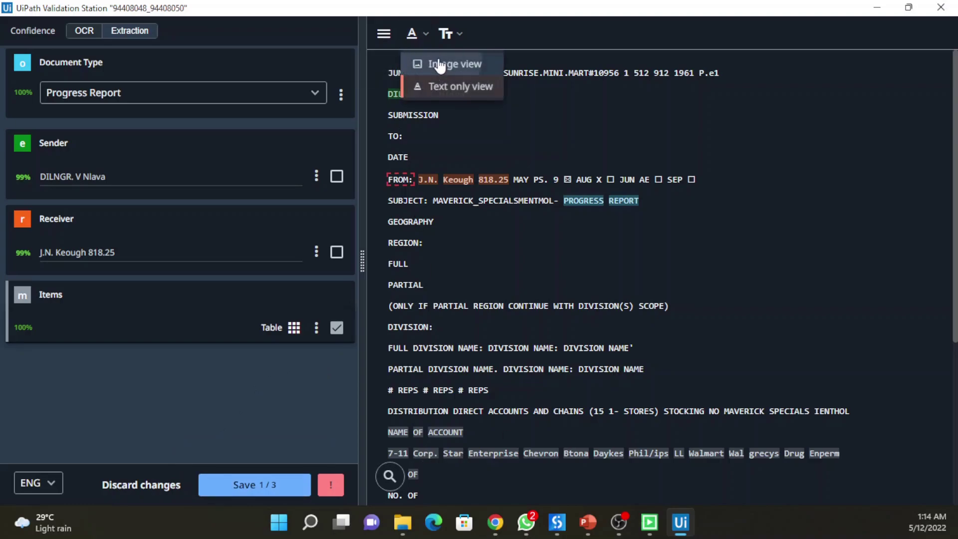
left_click(439, 63)
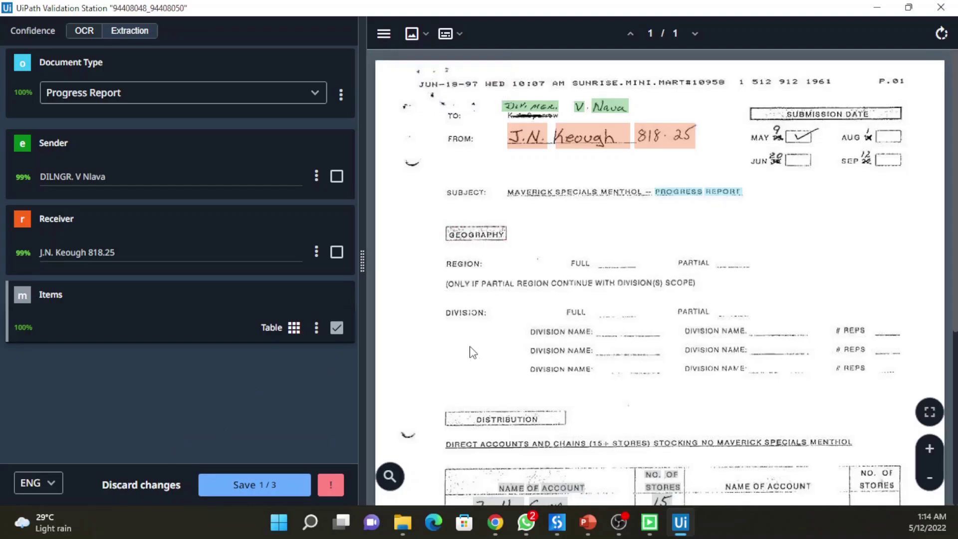
Step: Search the scanned document for "progres" and for the beginning of the receiver's surname
left_click(391, 477)
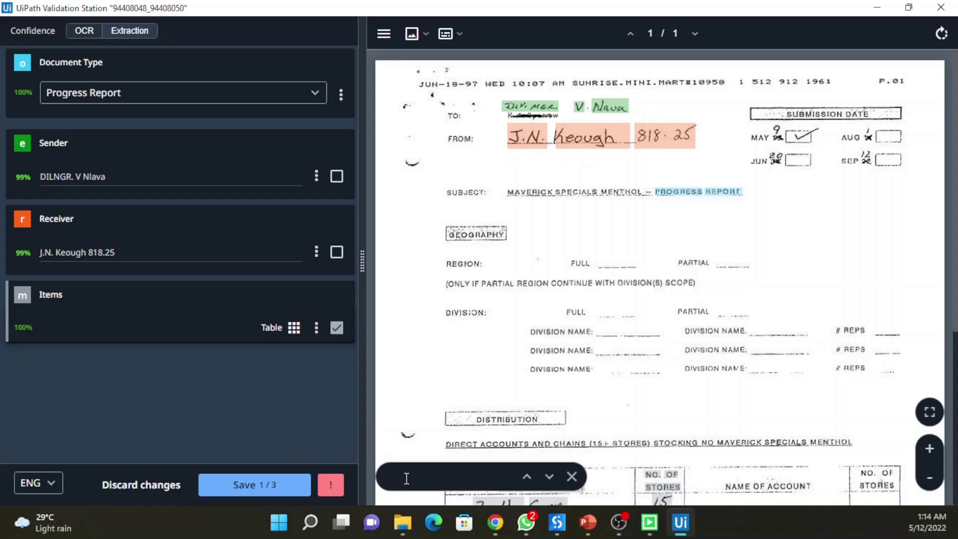
type("progres")
double_click(432, 483)
key("BackSpace")
type("Keou")
Step: Compare the OCR and Extraction confidence levels of the document type, sender, receiver and Items fields
left_click(89, 32)
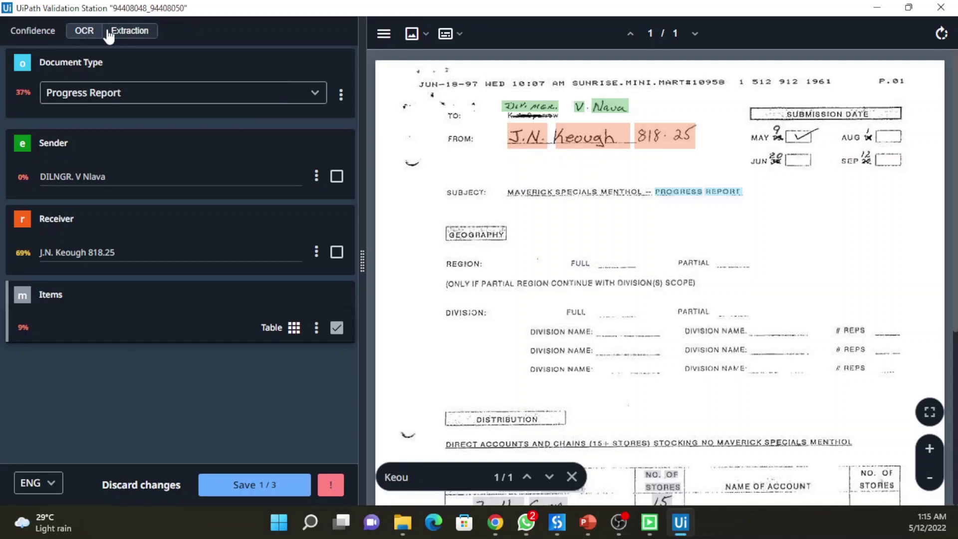
left_click(124, 35)
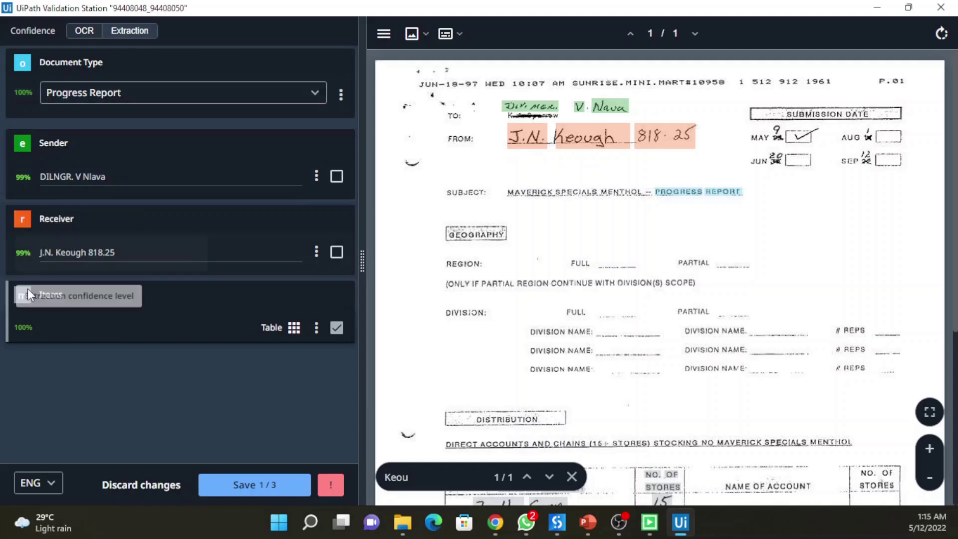
left_click(84, 31)
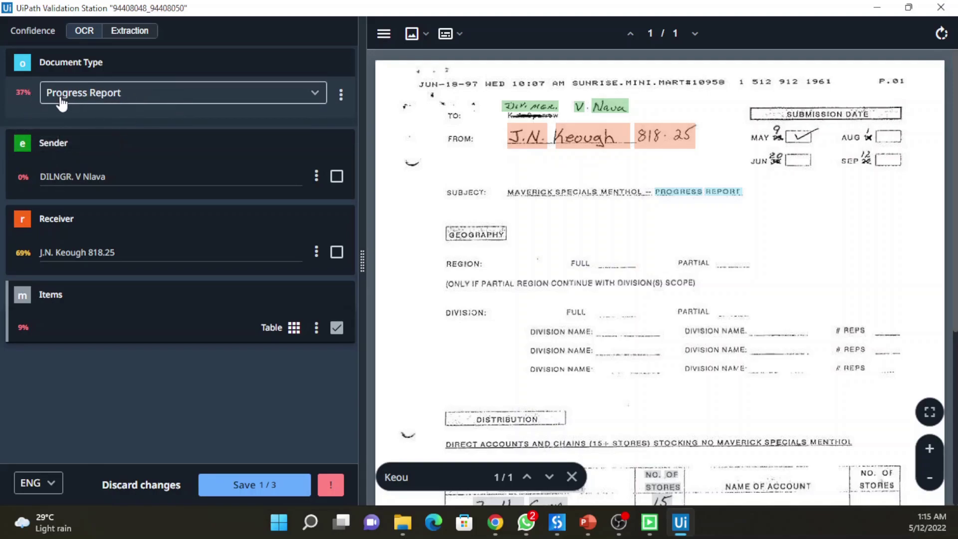
left_click(125, 36)
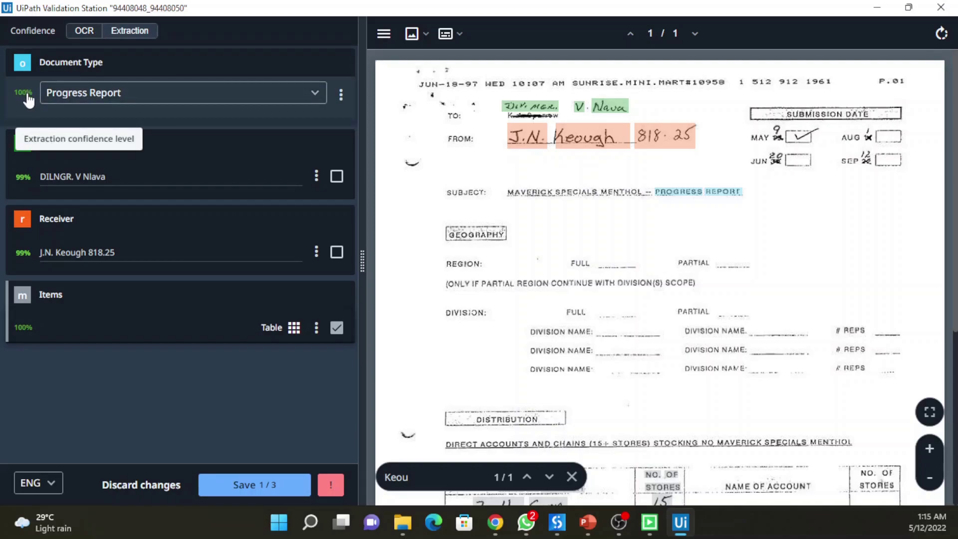
left_click(90, 35)
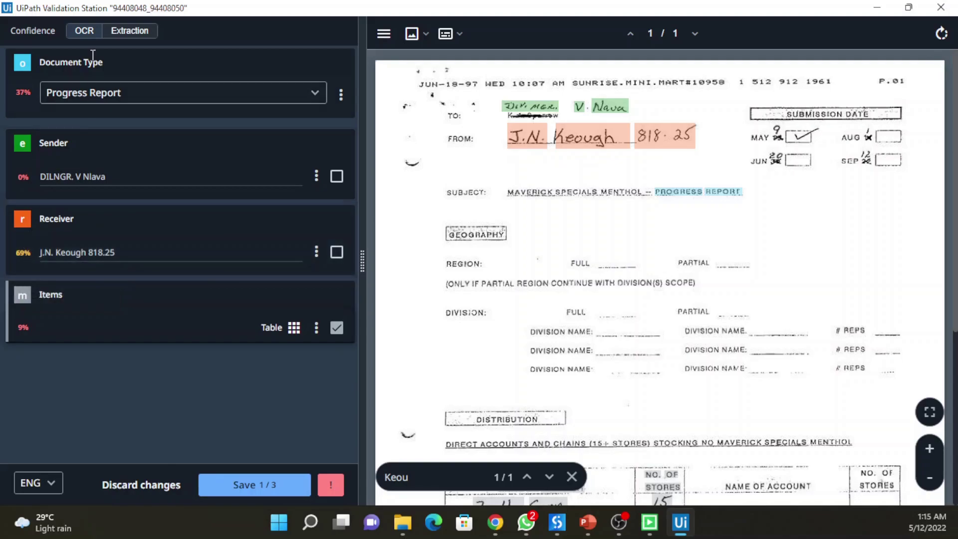
left_click(118, 33)
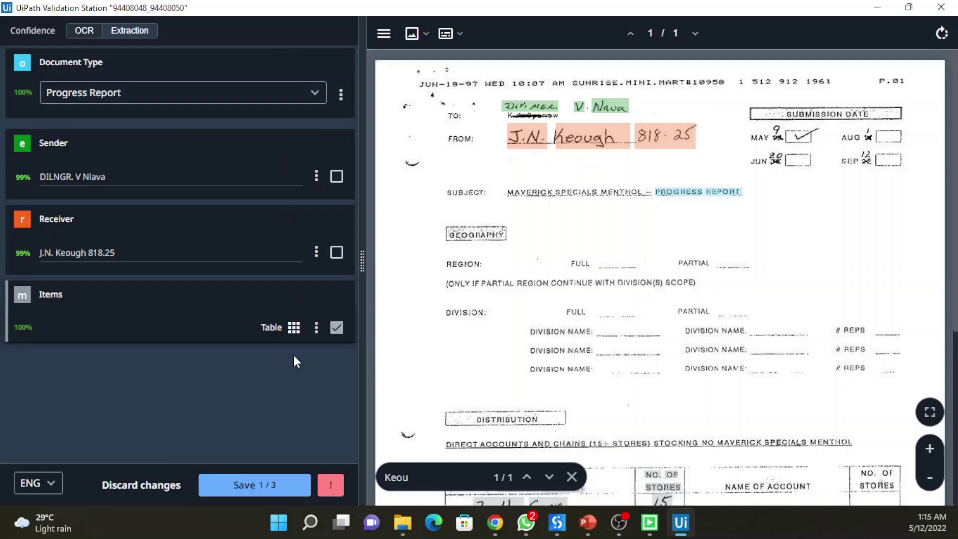
left_click(84, 32)
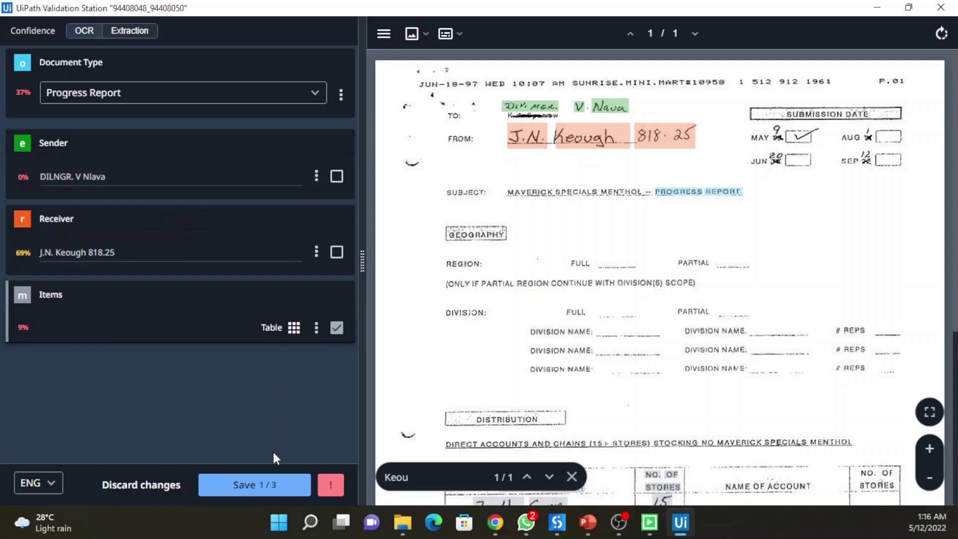
Step: Save the validated extraction results and review the Form Extractor and Present Validation Station activities in ClassifyAndExtract
left_click(267, 492)
left_click(268, 491)
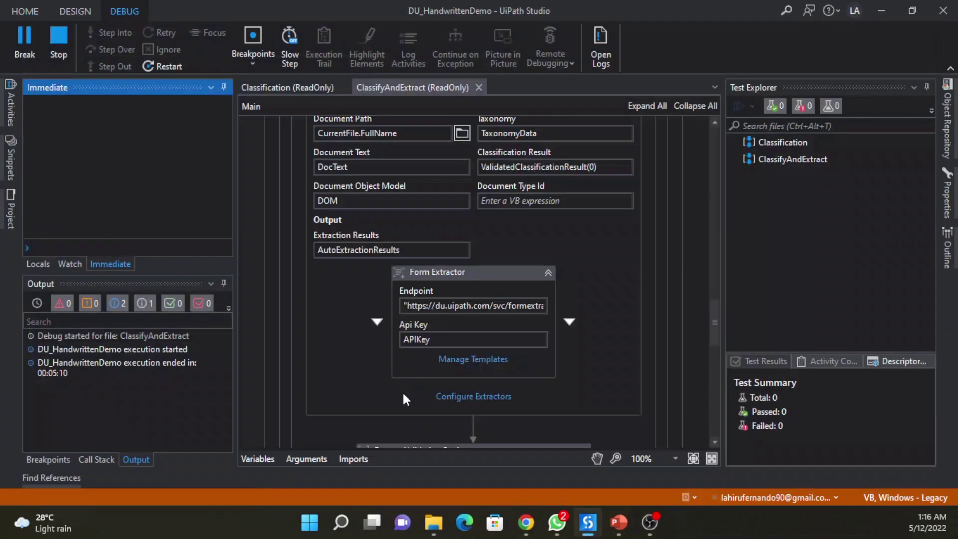
scroll(638, 306, "down", 2)
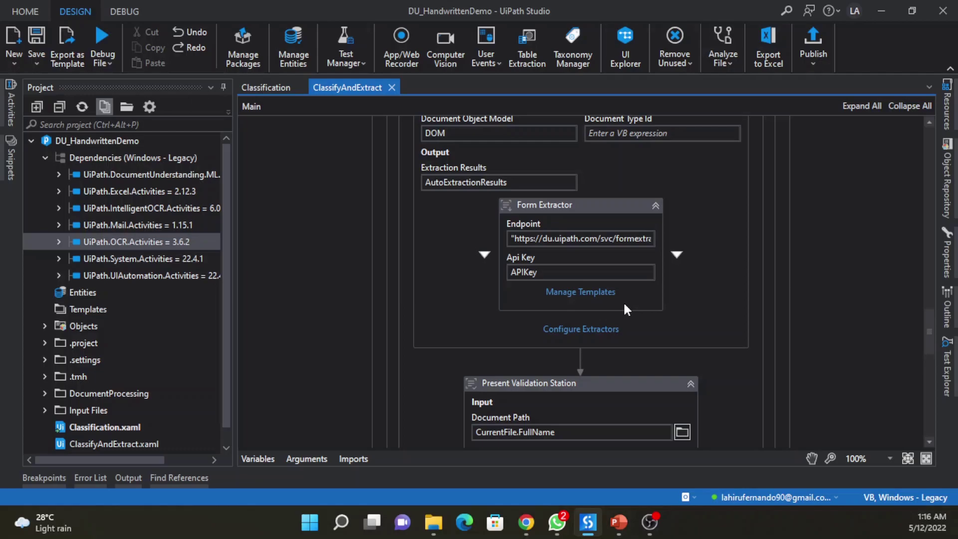
scroll(656, 350, "down", 2)
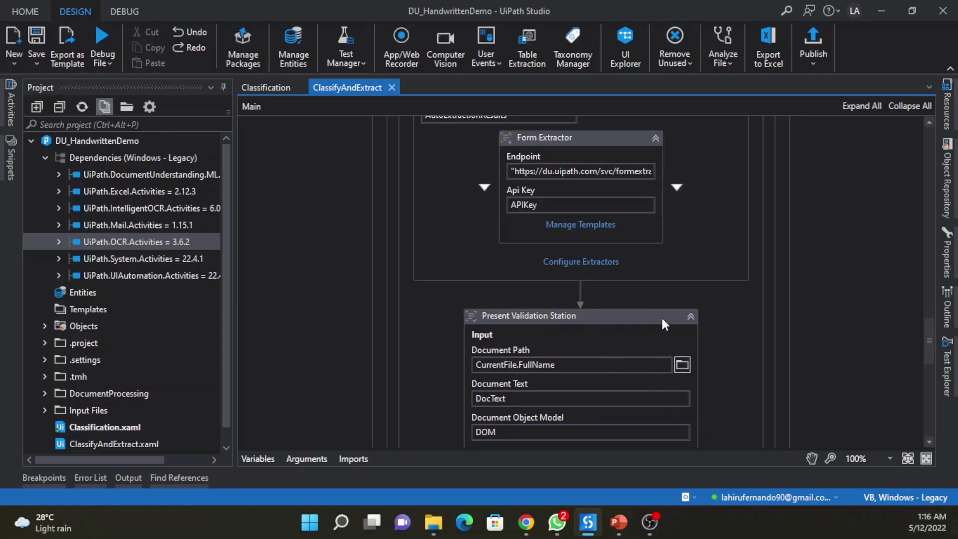
scroll(684, 335, "up", 3)
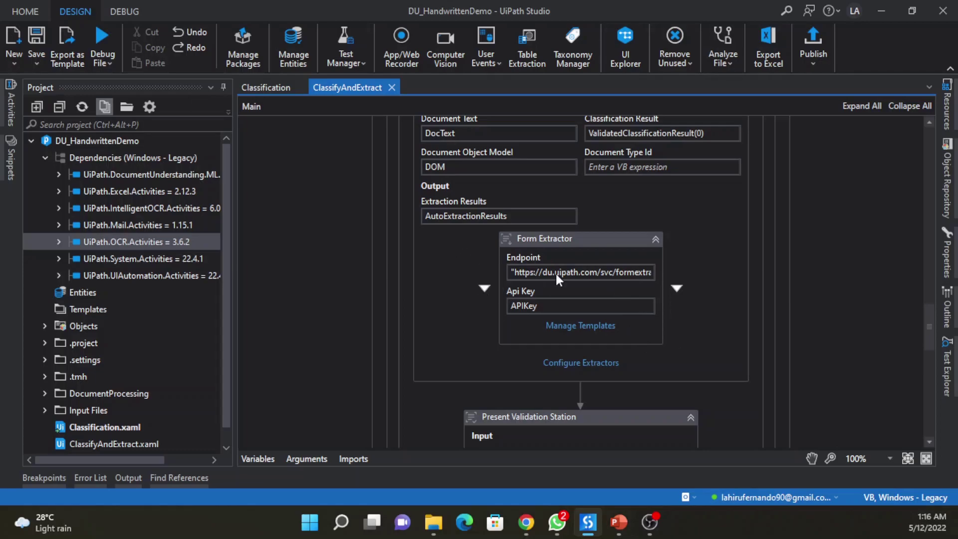
Step: Switch to the Input Files folder in File Explorer and look at the 94408048_94408050 scan
mouse_move(619, 521)
mouse_move(609, 483)
mouse_move(438, 513)
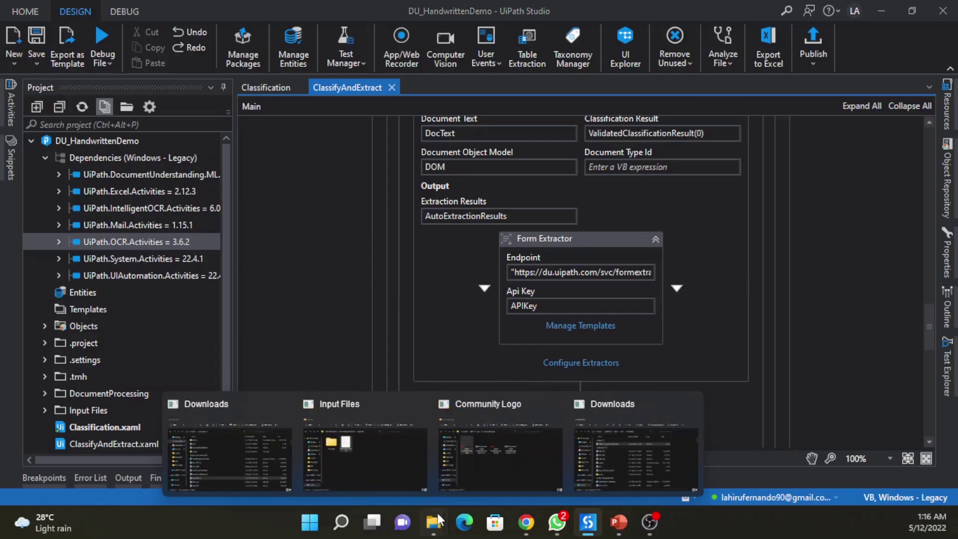
left_click(387, 444)
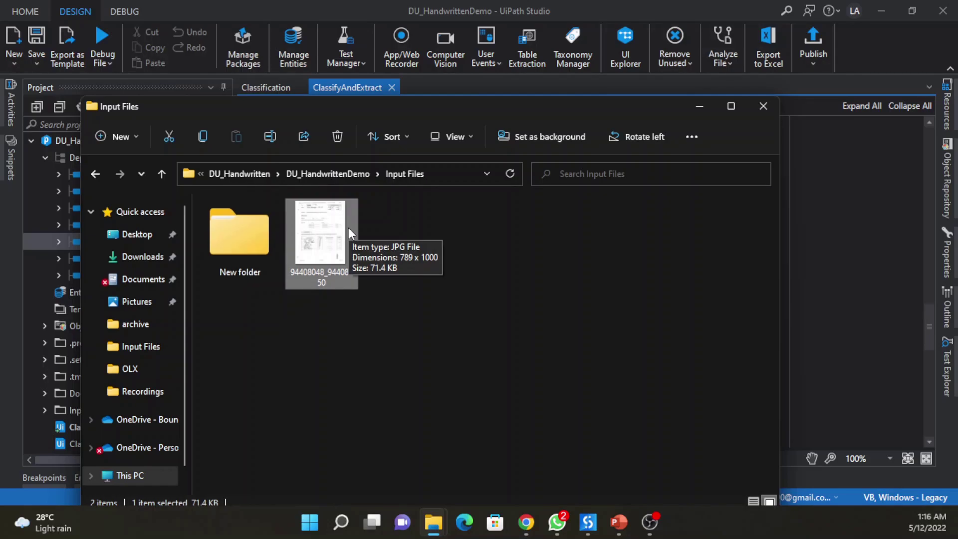
Step: Switch to Chrome, open UiPath AI Center and create a project named Demo
mouse_move(526, 521)
left_click(529, 494)
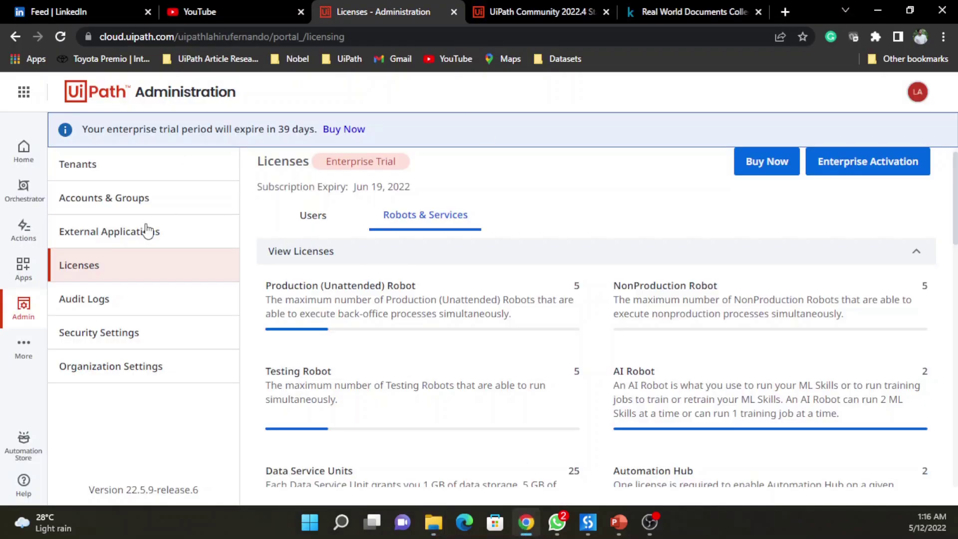
left_click(20, 351)
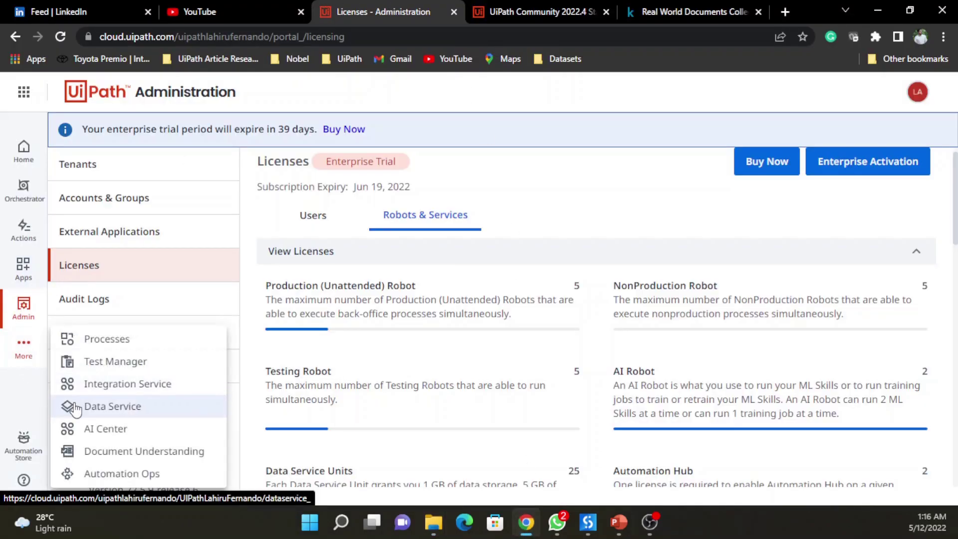
left_click(83, 430)
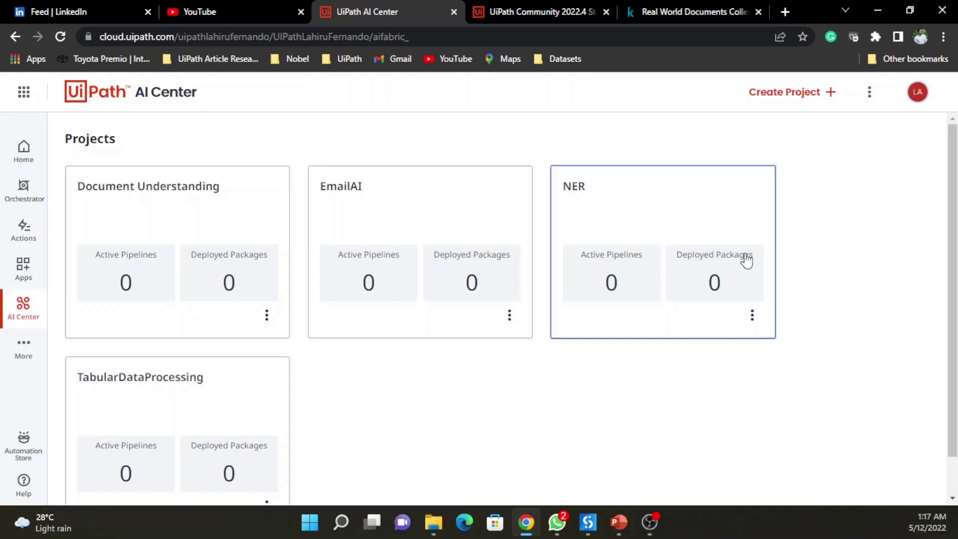
left_click(793, 92)
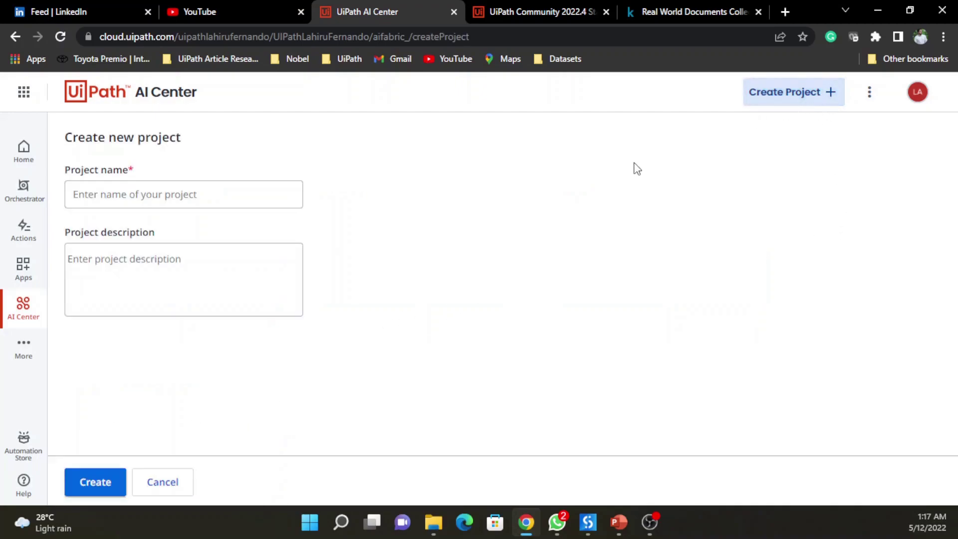
left_click(273, 199)
type("Demo")
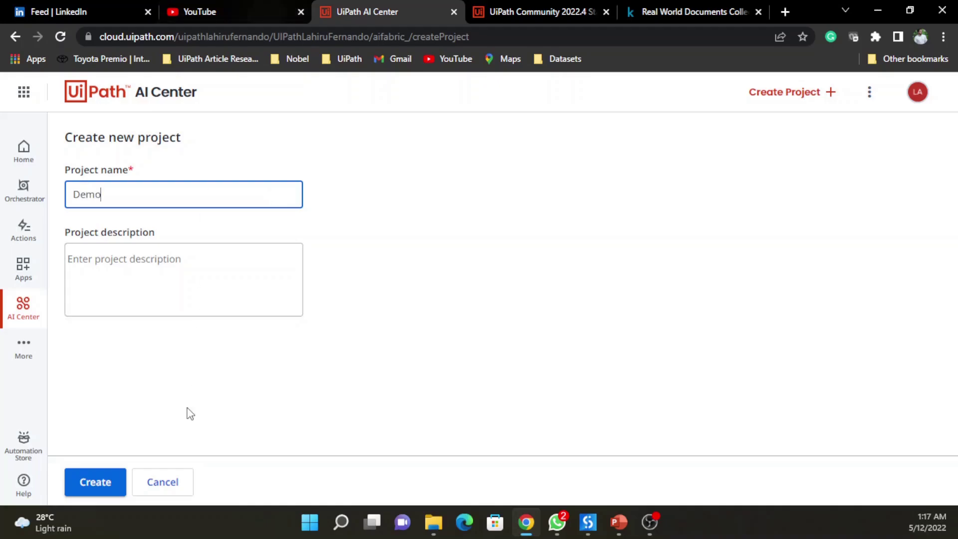
left_click(103, 490)
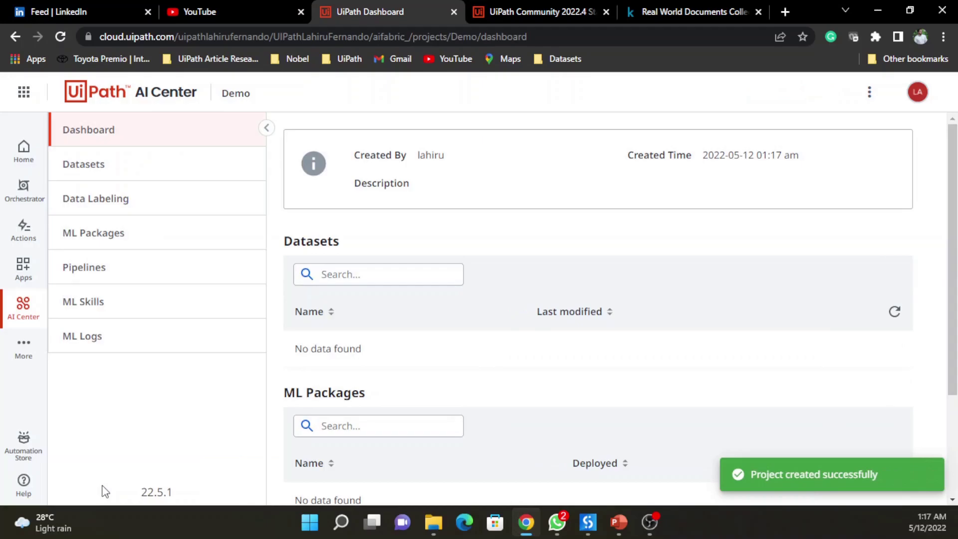
Step: Start a new UiPath Document Understanding data labeling session in the Demo project and name it LabelingDemo
left_click(162, 205)
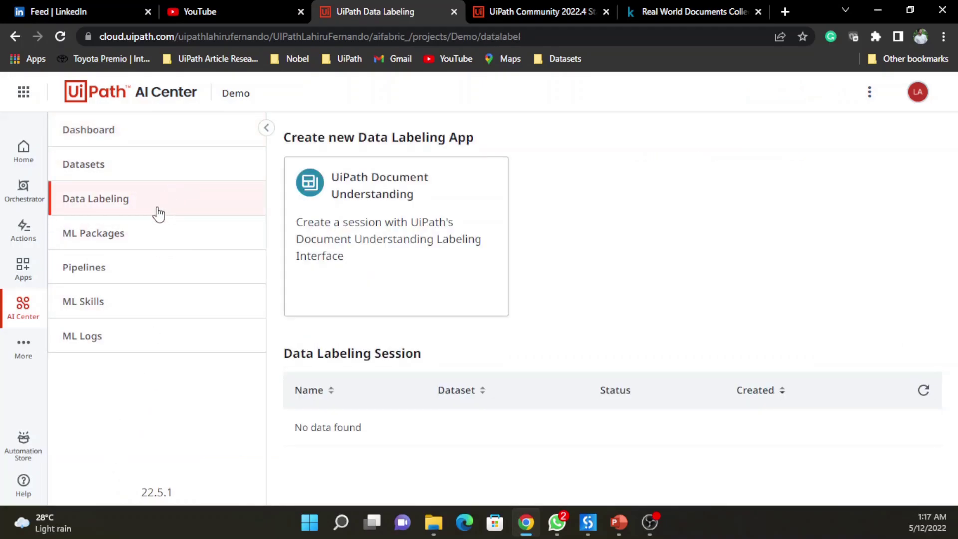
left_click(437, 230)
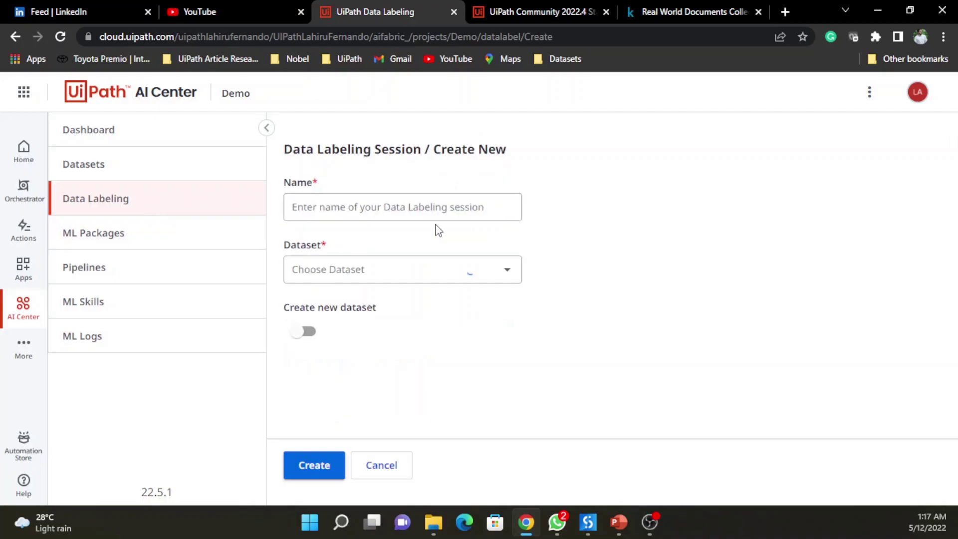
left_click(411, 203)
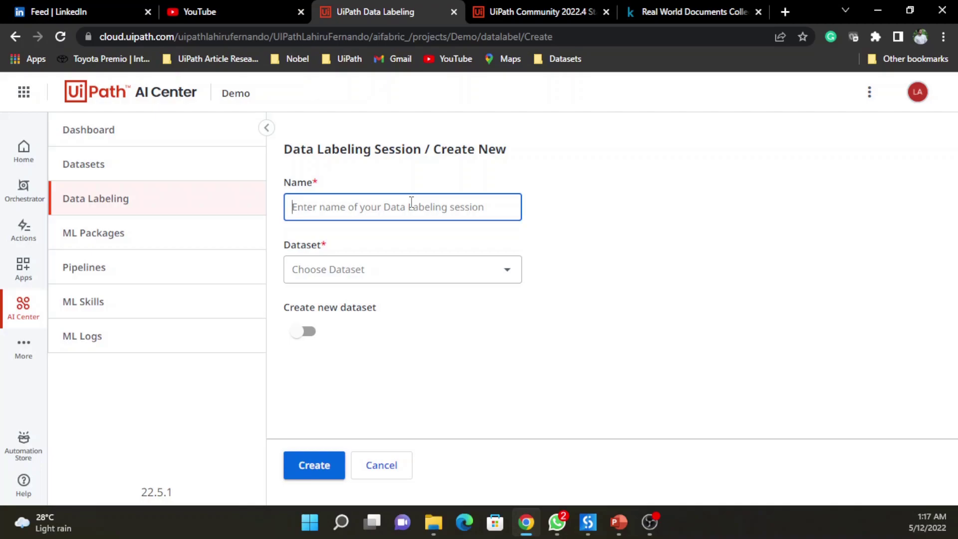
type("LabelingDemo")
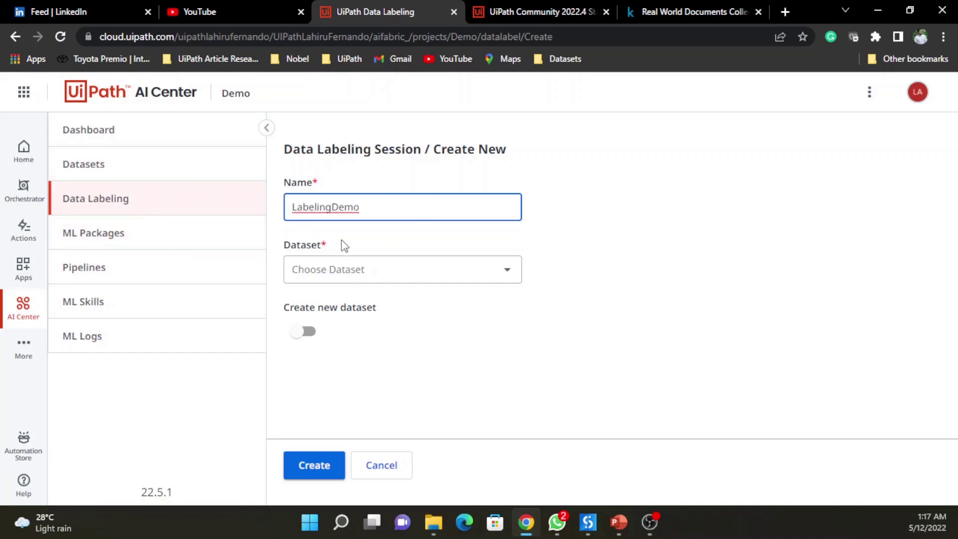
Step: Add a new non-public dataset named DocumentData to the labeling session and create the session
left_click(300, 332)
left_click(420, 402)
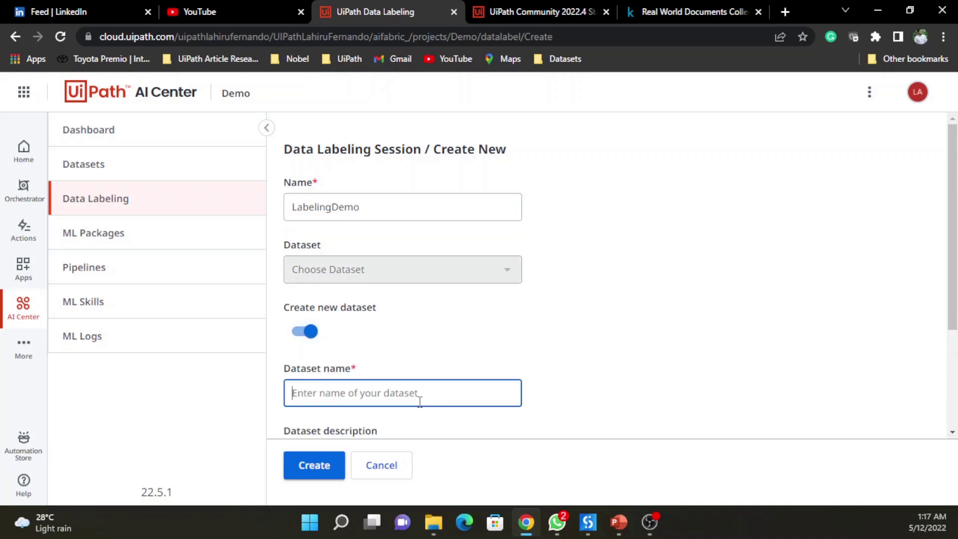
type("DocumentData")
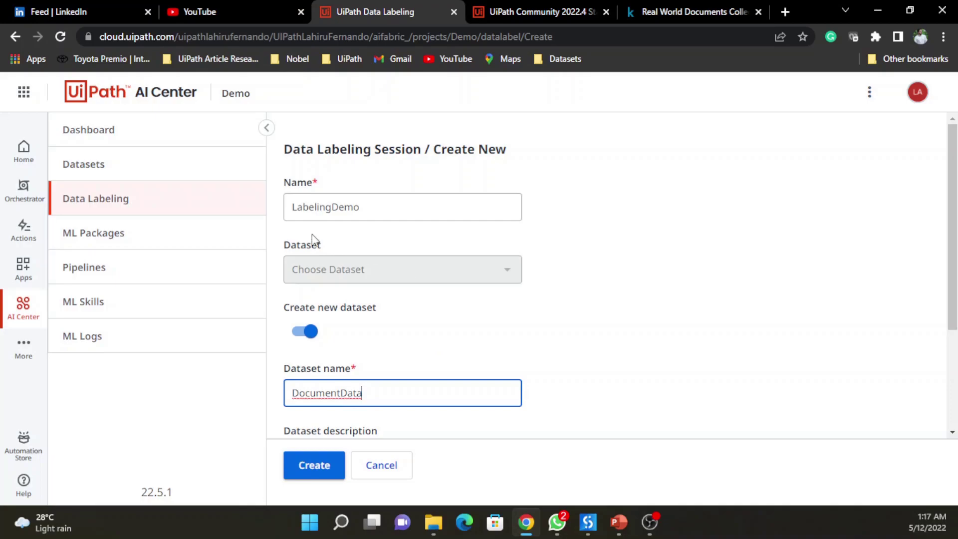
scroll(488, 324, "down", 1)
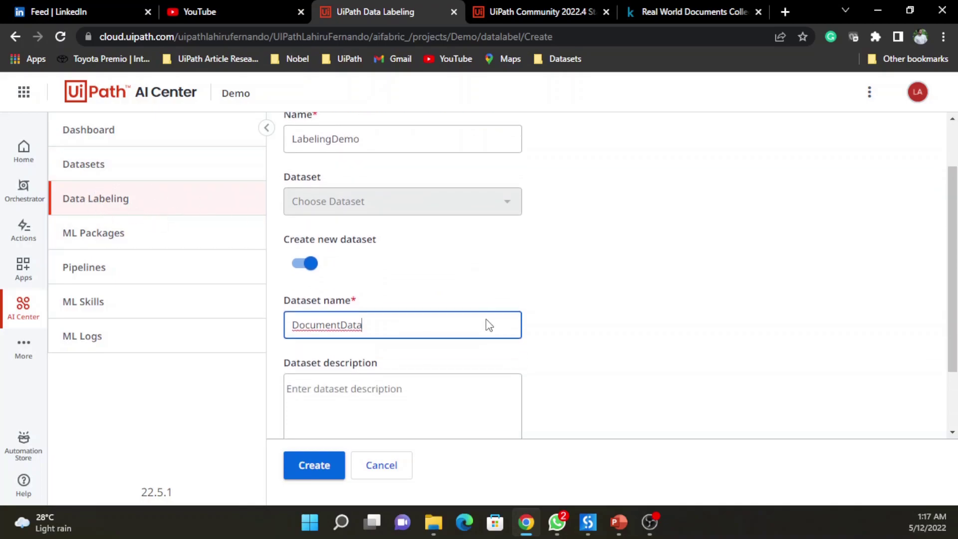
scroll(489, 325, "down", 2)
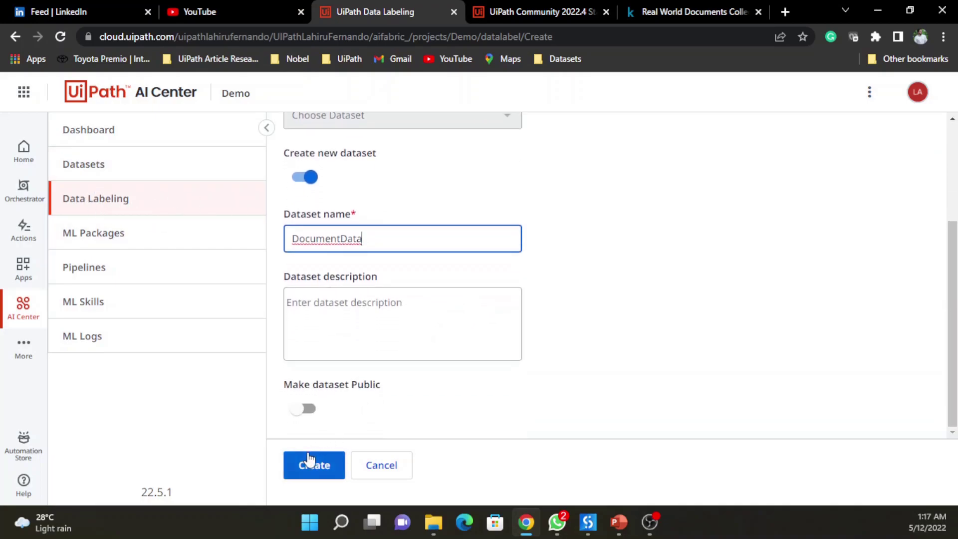
left_click(304, 410)
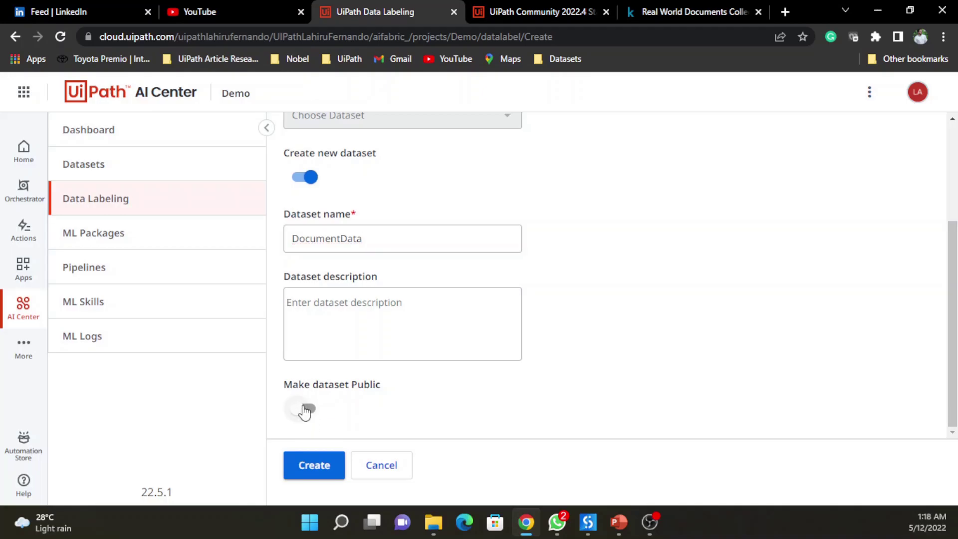
left_click(328, 463)
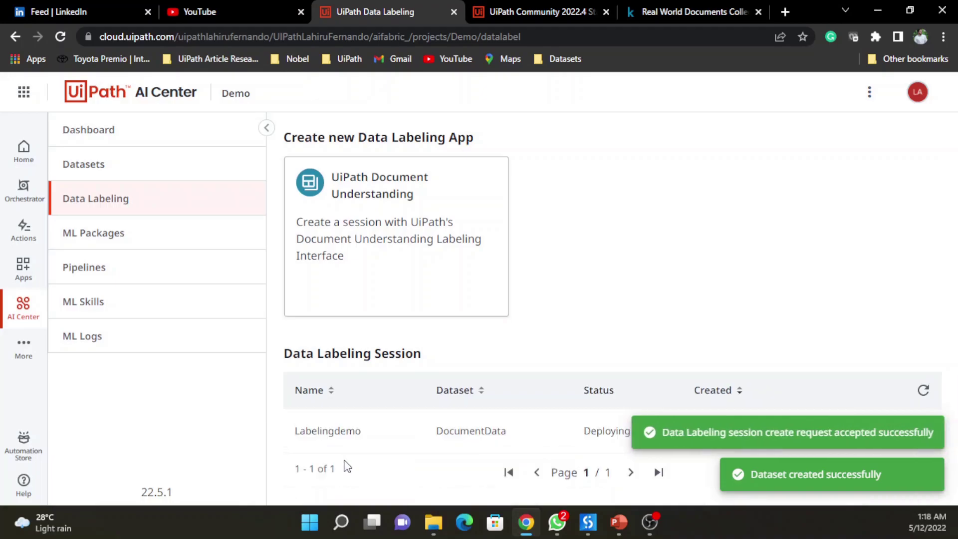
Step: Check the contents of the DocumentData dataset and open the LabelingDemo data labeling session
left_click(120, 177)
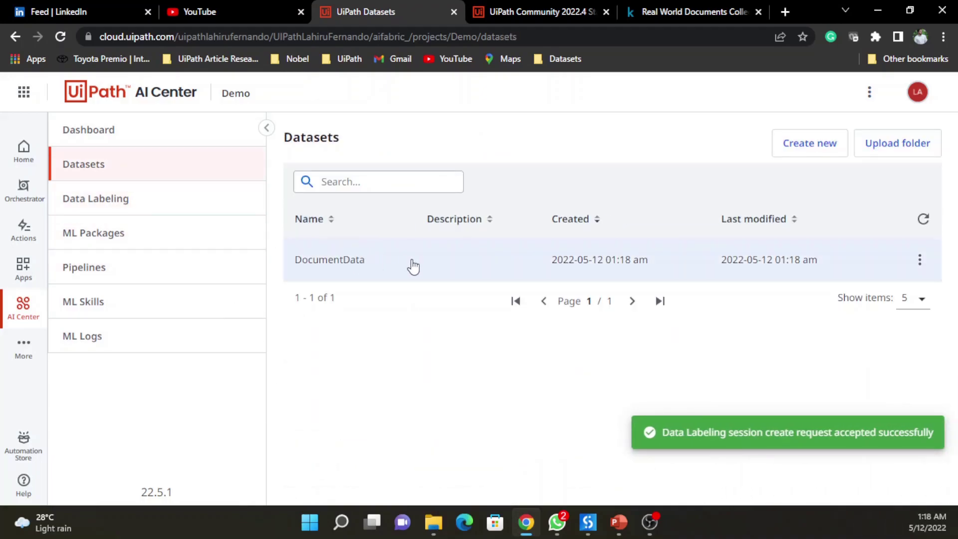
left_click(412, 261)
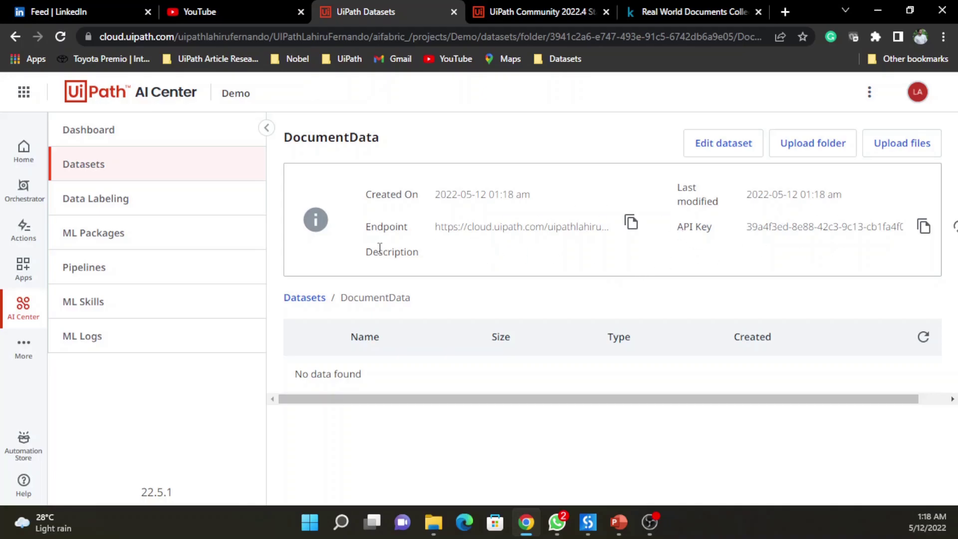
left_click(195, 211)
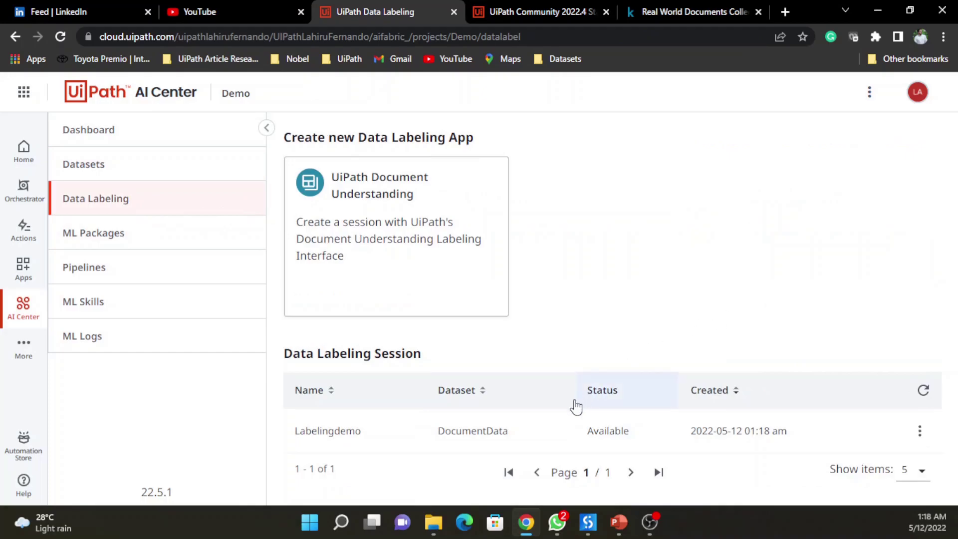
left_click(559, 436)
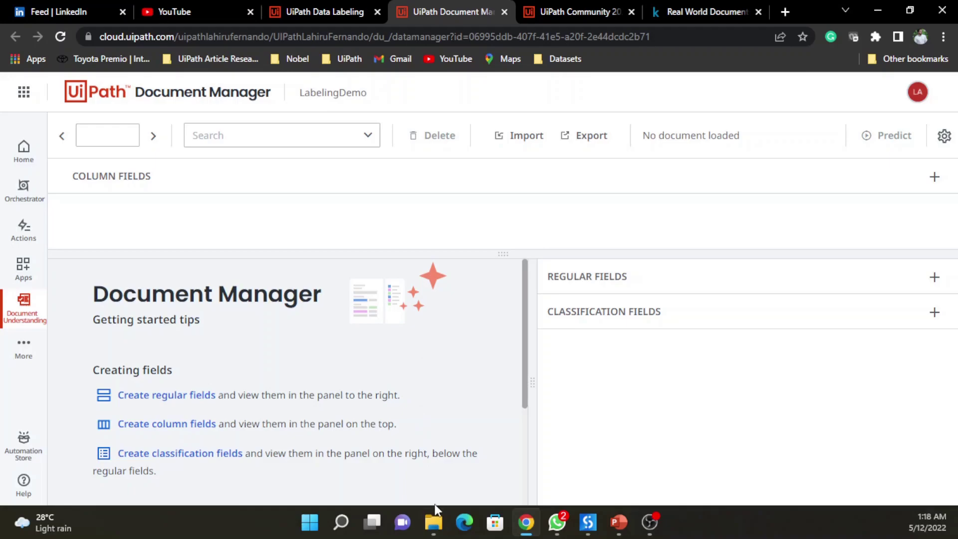
Step: Switch to the Input Files folder in File Explorer, examine the 94408048_94408050 scan's header and account table, and return to Document Manager
left_click(434, 524)
left_click(400, 446)
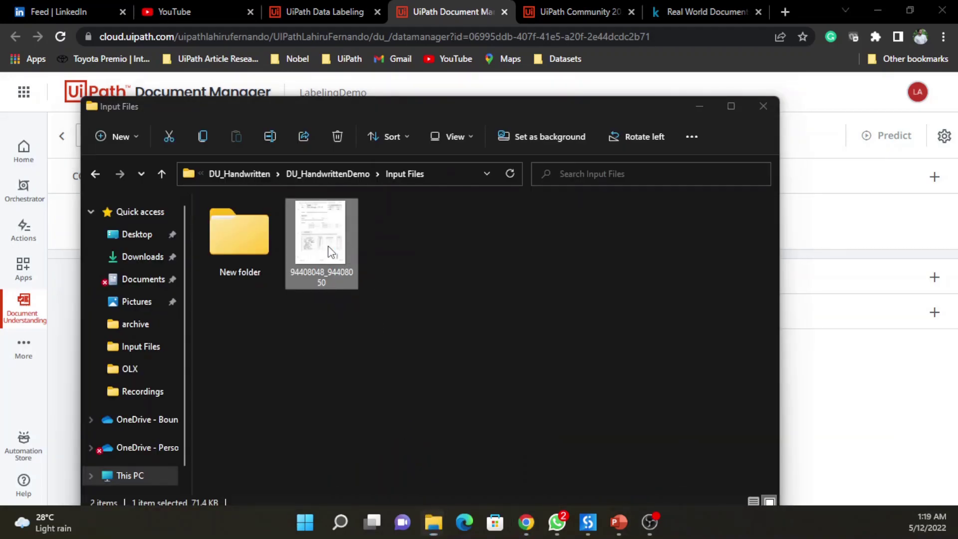
double_click(329, 250)
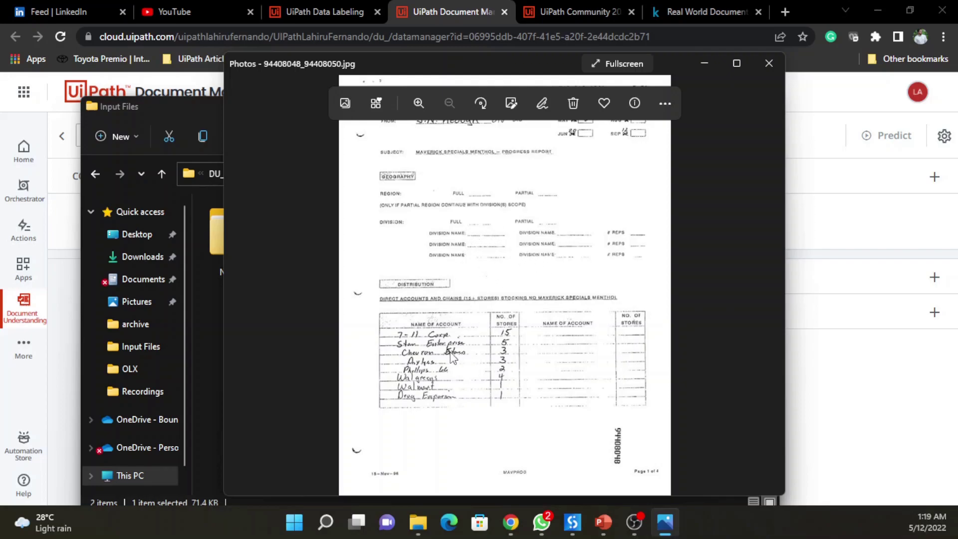
scroll(460, 178, "up", 2)
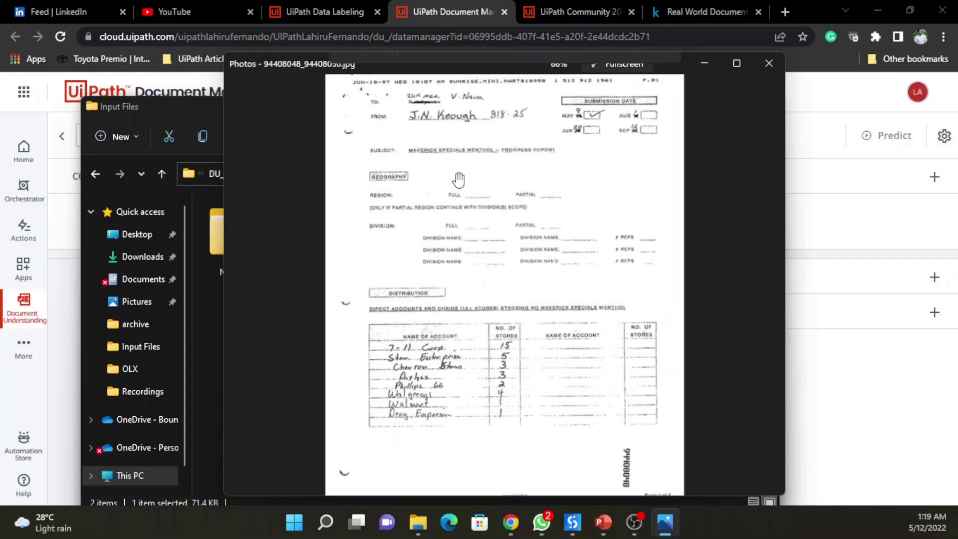
left_click_drag(462, 190, 471, 272)
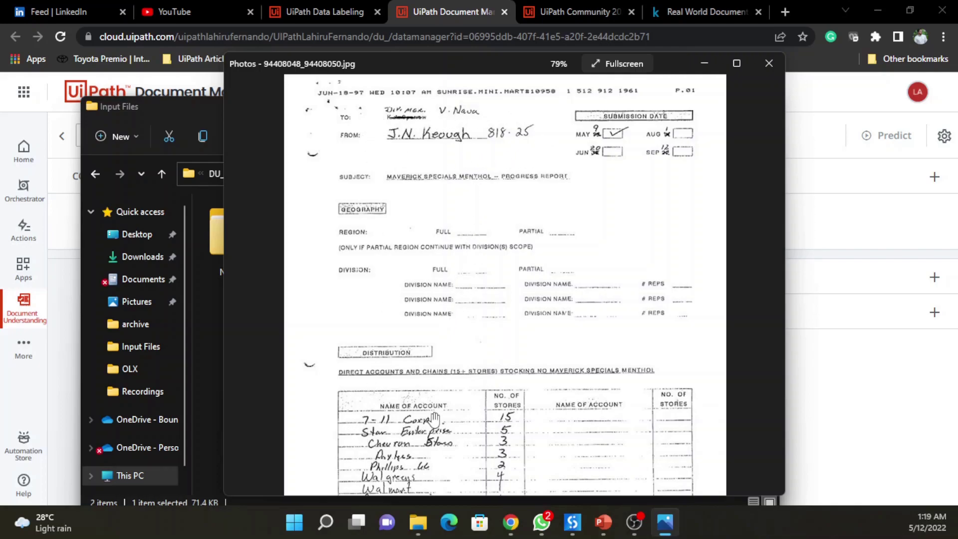
left_click(885, 387)
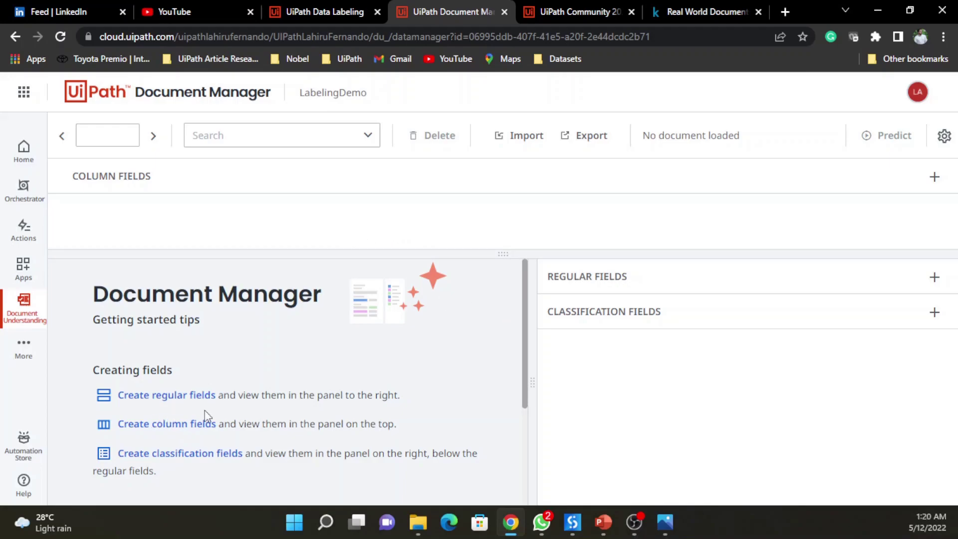
Step: Create a regular field named sender with the string content type and save it
left_click(182, 398)
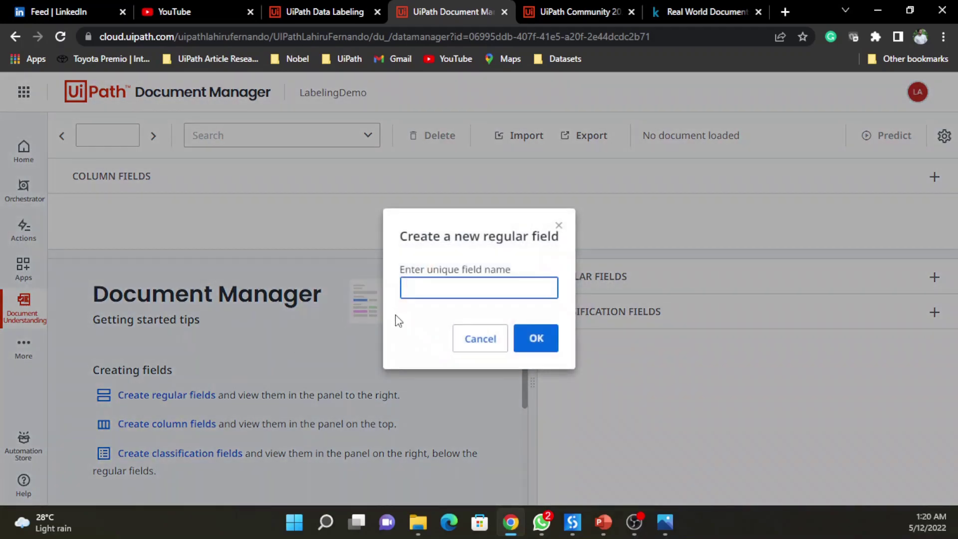
type("sender")
left_click(548, 348)
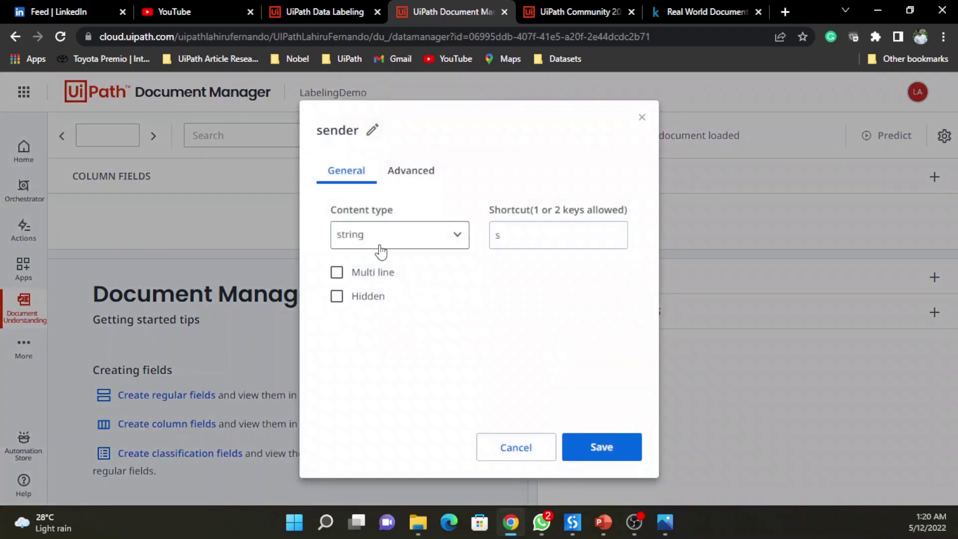
left_click(581, 448)
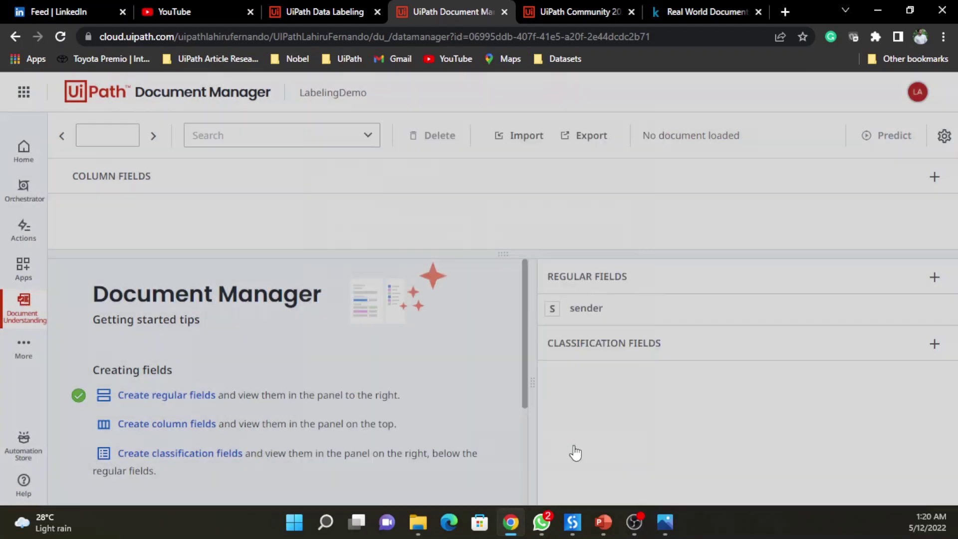
Step: Recheck the account table in the 94408048_94408050 scan and create a column field named account-name with the string content type
left_click(167, 423)
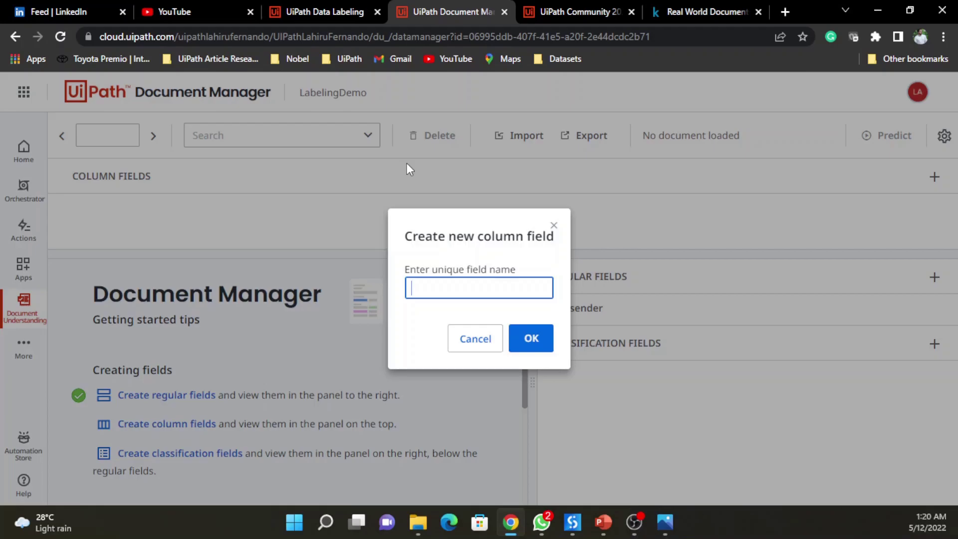
left_click(418, 521)
left_click(378, 458)
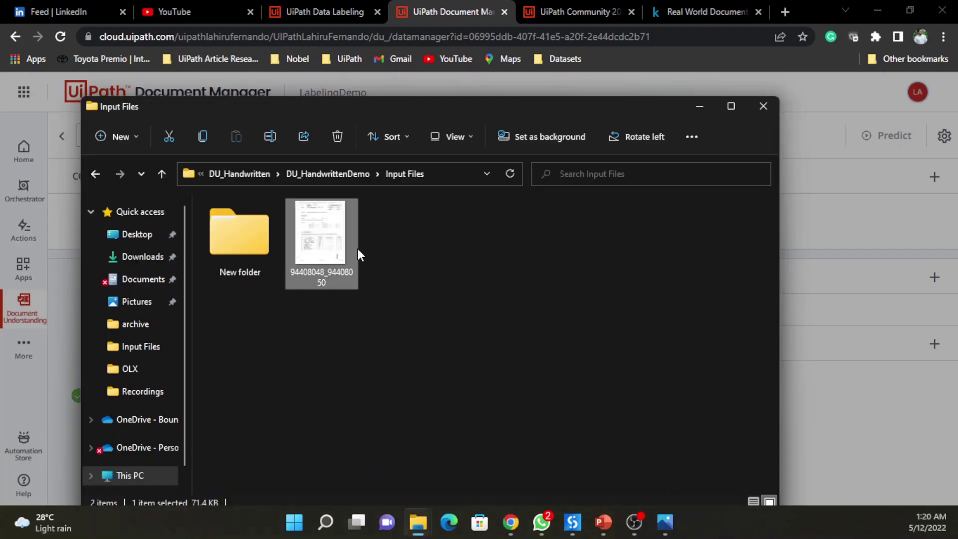
double_click(334, 244)
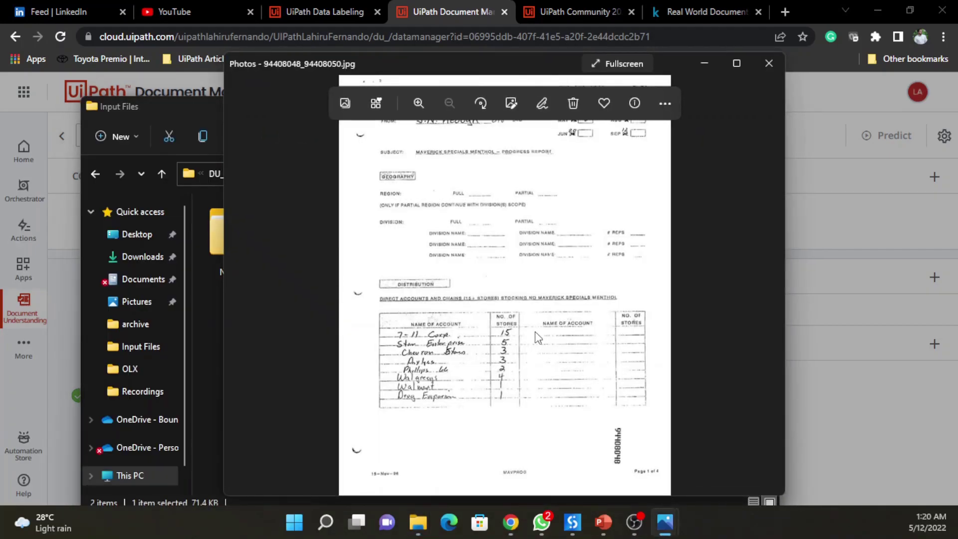
left_click(764, 65)
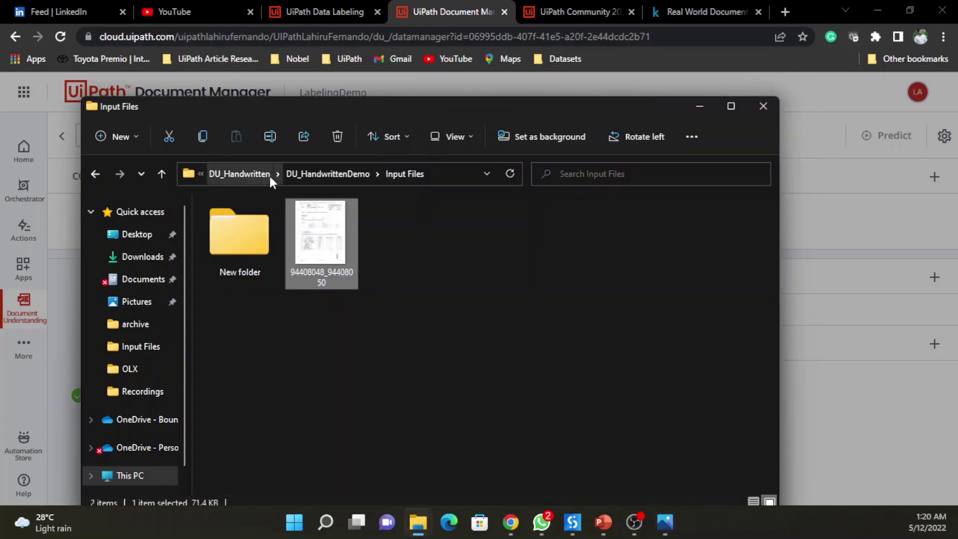
left_click(856, 277)
left_click(469, 294)
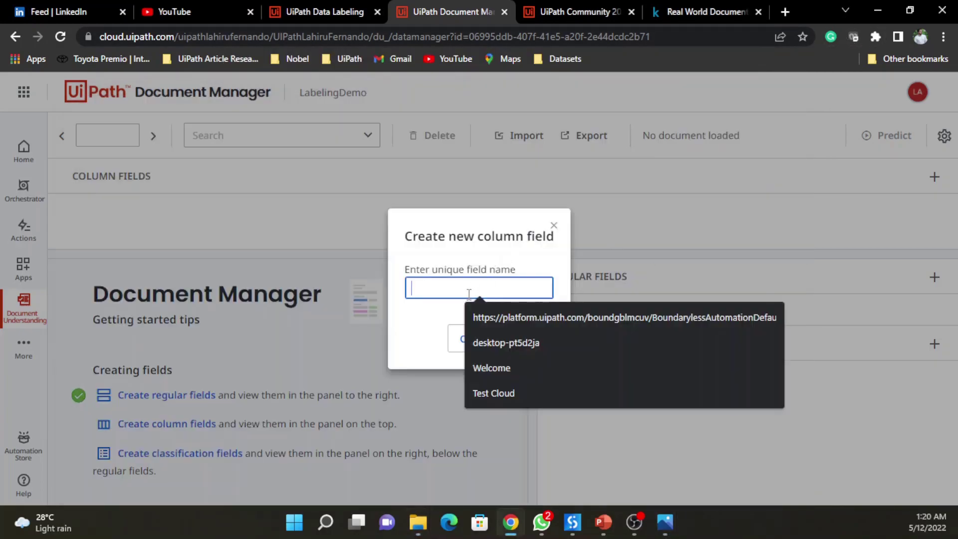
type("account-name")
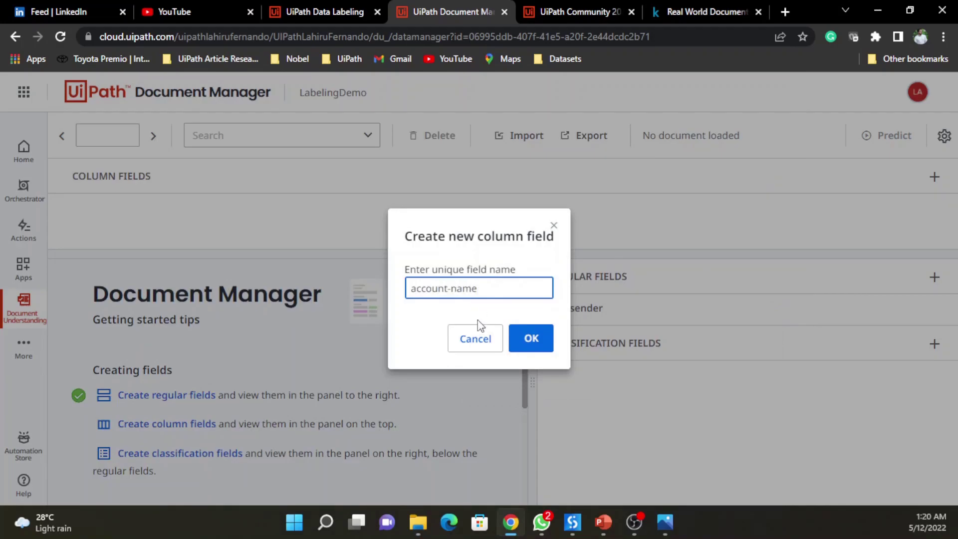
left_click(527, 338)
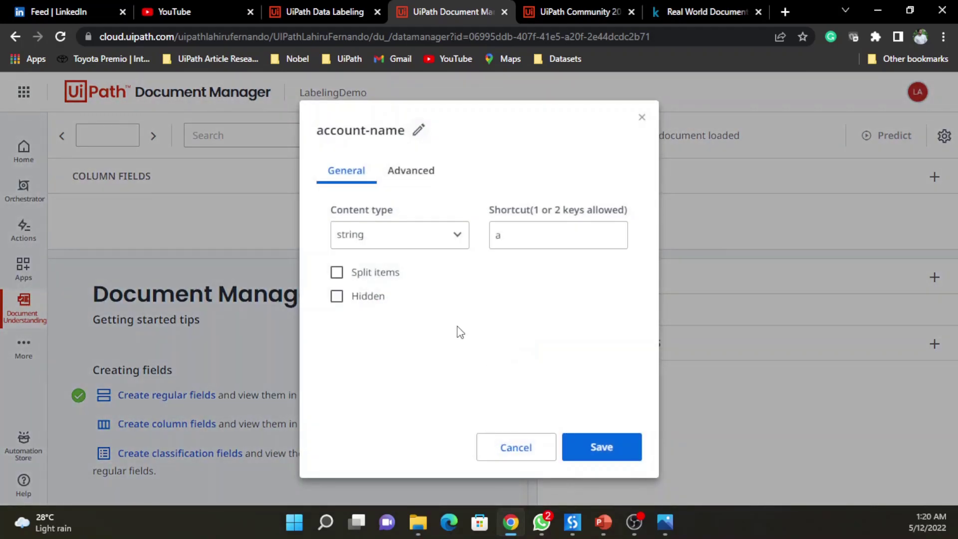
left_click(602, 441)
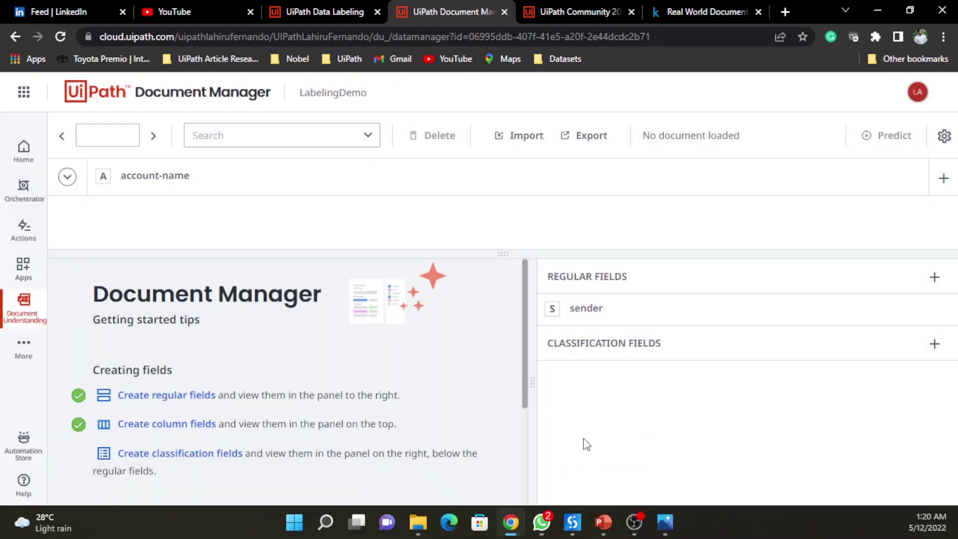
Step: Review the OCR configuration and save it with UiPath Document OCR as the method
scroll(295, 369, "down", 3)
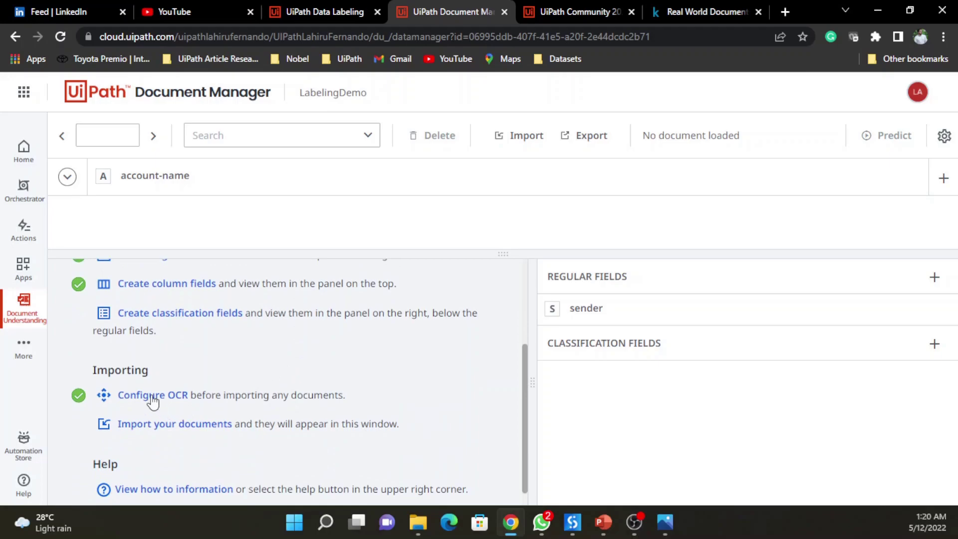
left_click(152, 396)
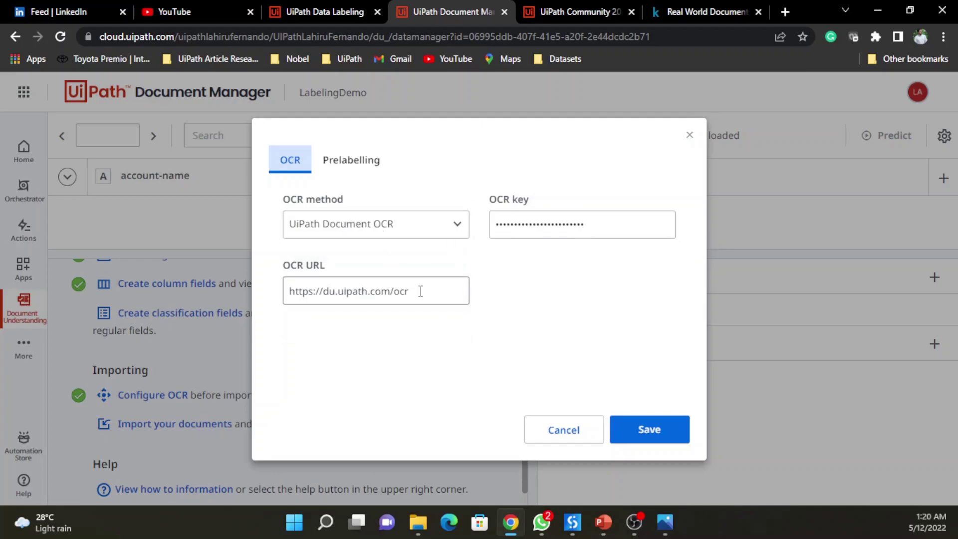
left_click(654, 433)
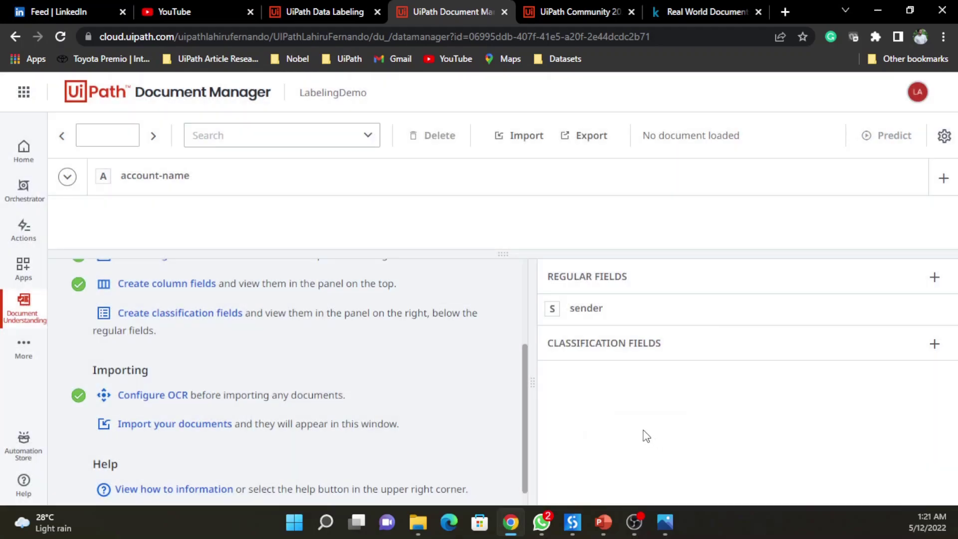
Step: Start a data import in Document Manager and name the batch batch1
scroll(290, 397, "up", 3)
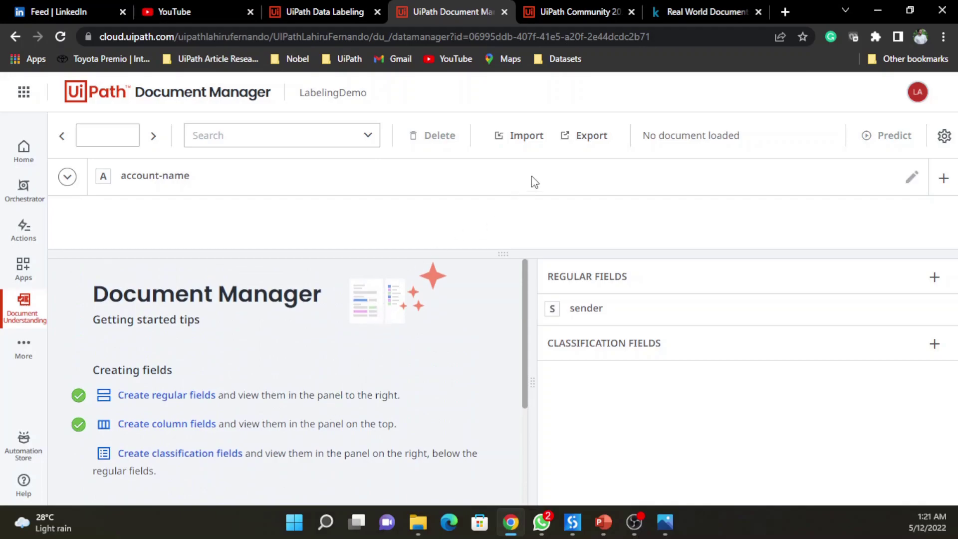
left_click(527, 137)
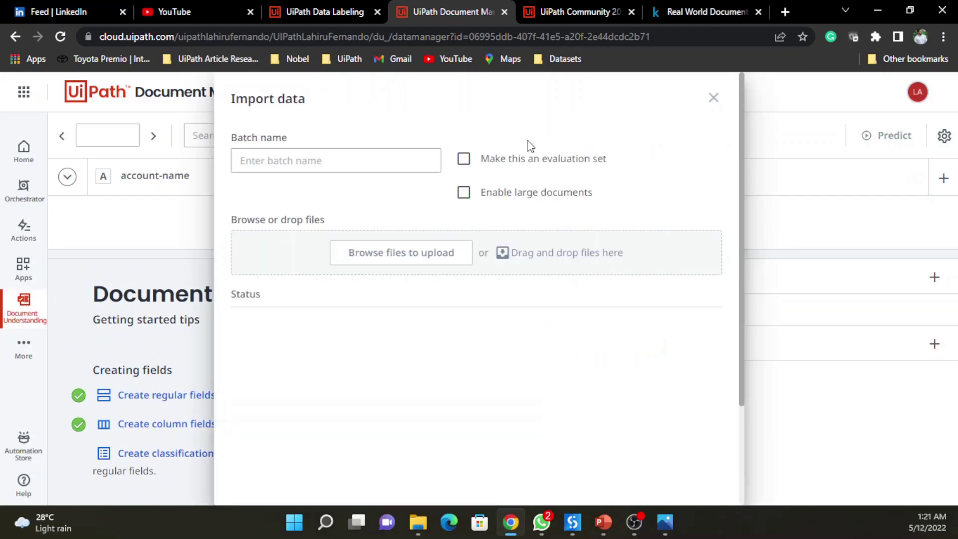
left_click(346, 168)
type("batch1")
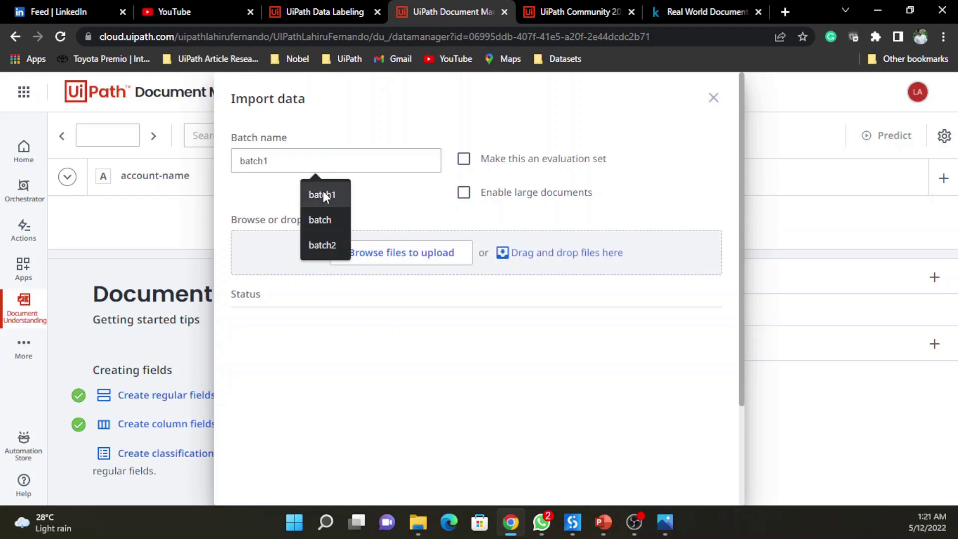
left_click(321, 193)
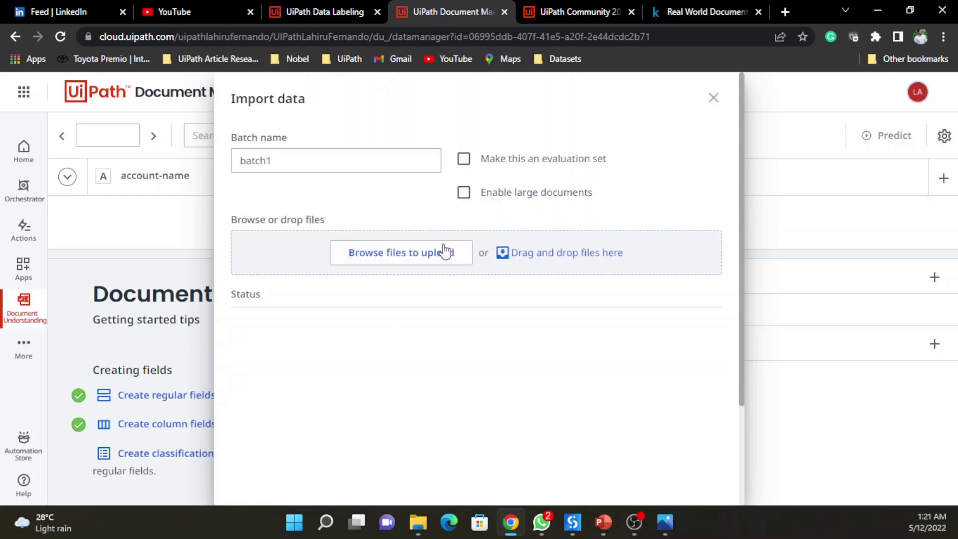
Step: Add 94408048_94408050.jpg from the Input Files folder in File Explorer to the batch, approve the import and close the import dialog
mouse_move(419, 521)
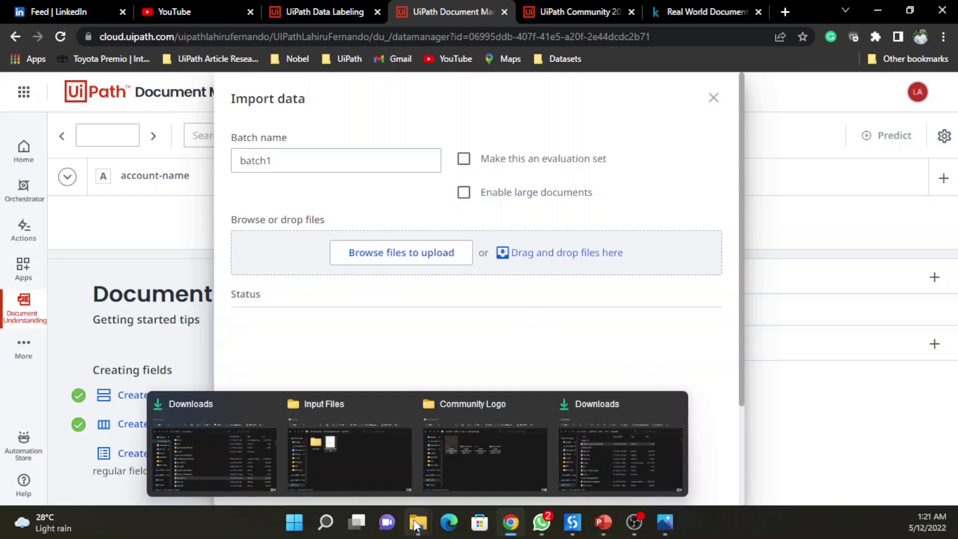
left_click(359, 459)
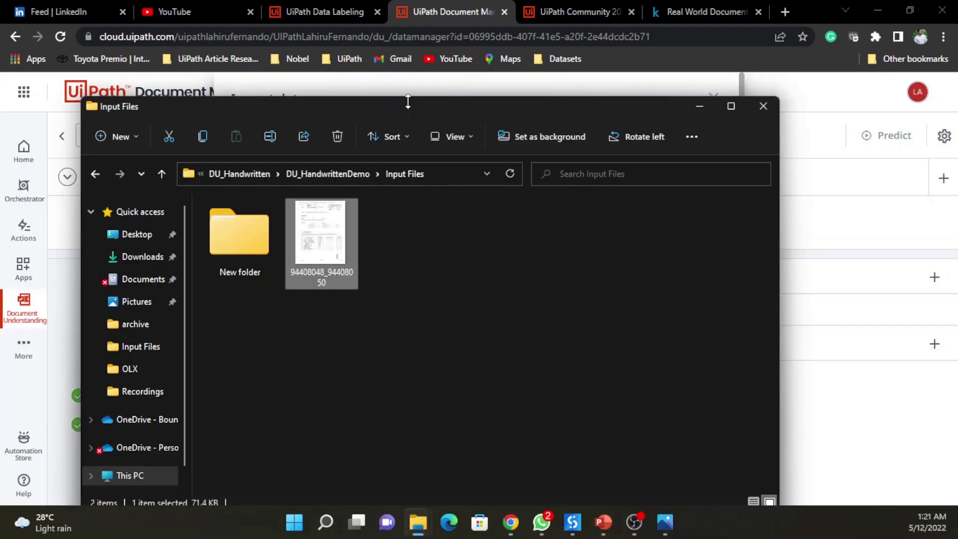
left_click_drag(397, 107, 746, 106)
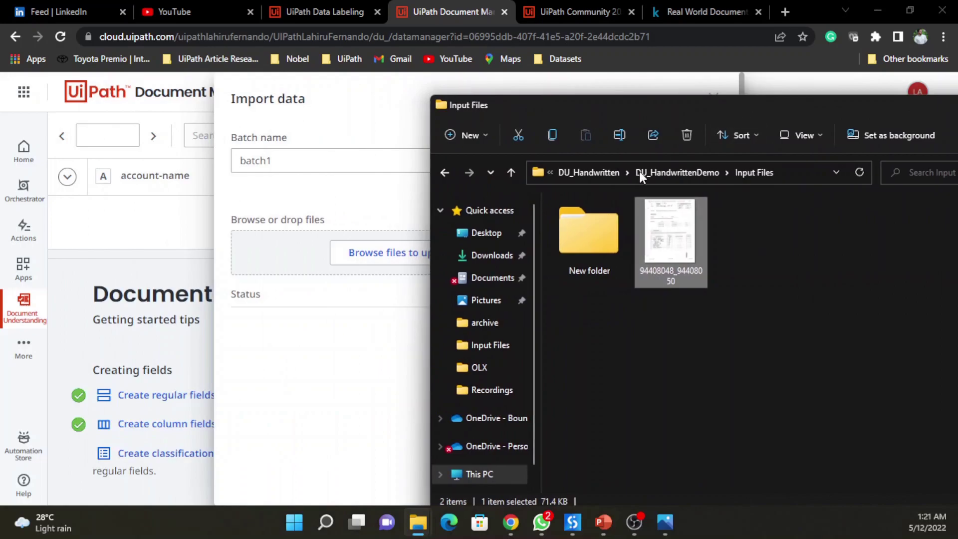
left_click_drag(670, 245, 270, 257)
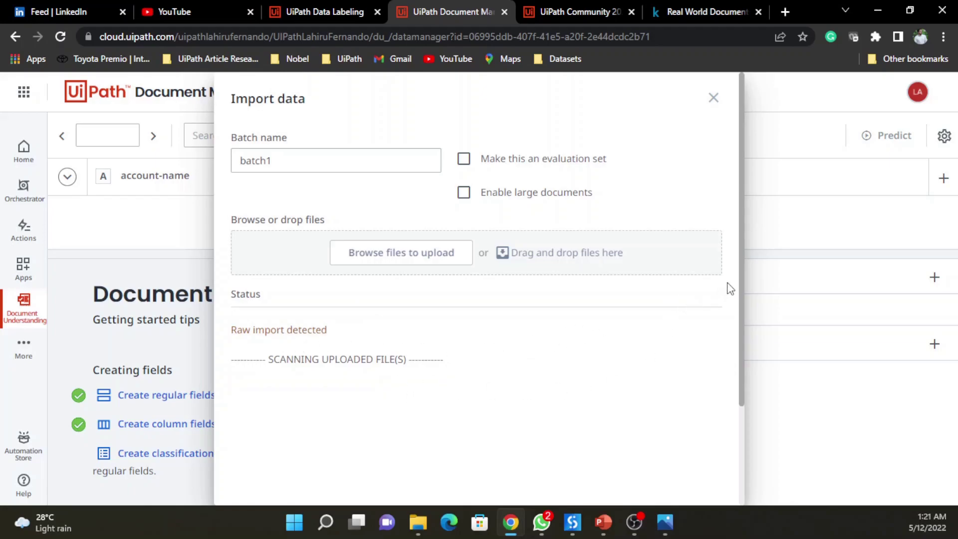
left_click_drag(739, 271, 737, 355)
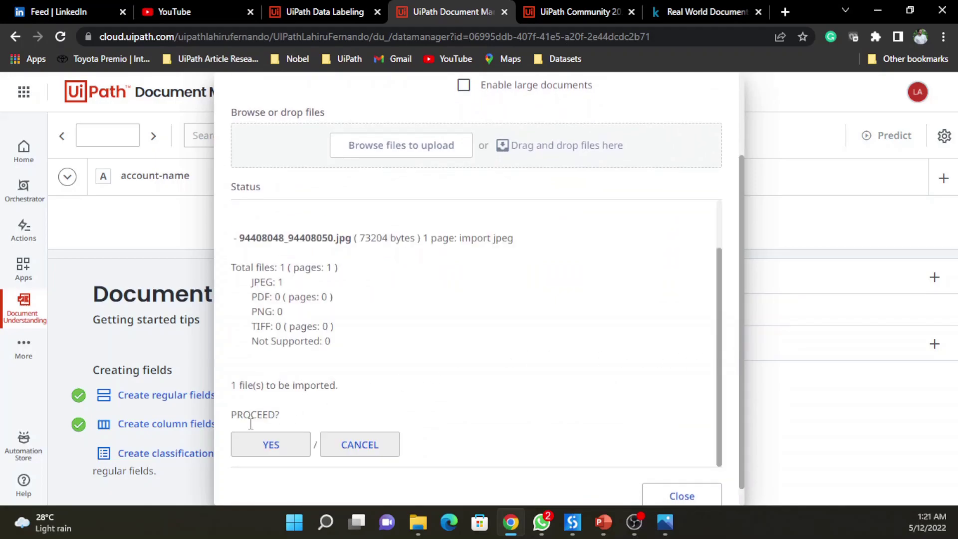
left_click(269, 449)
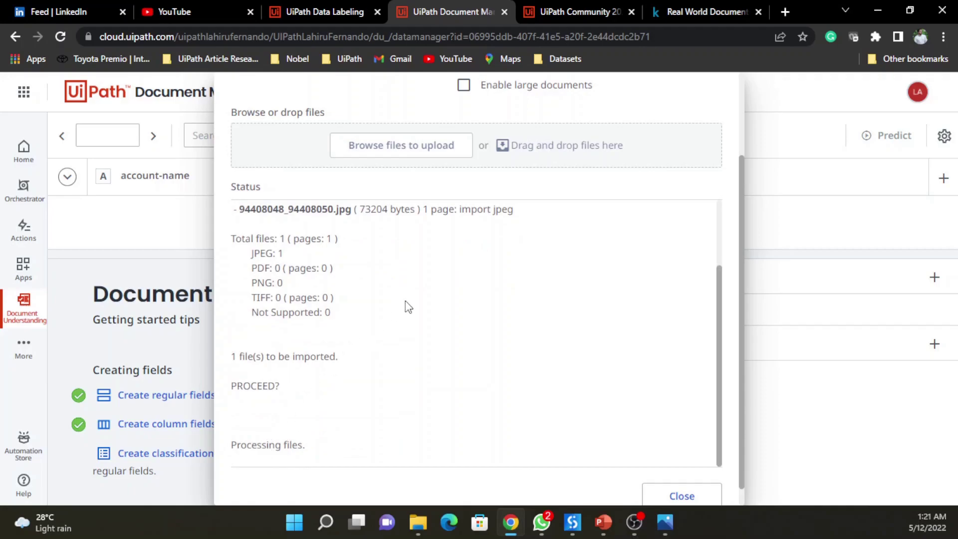
scroll(408, 306, "down", 1)
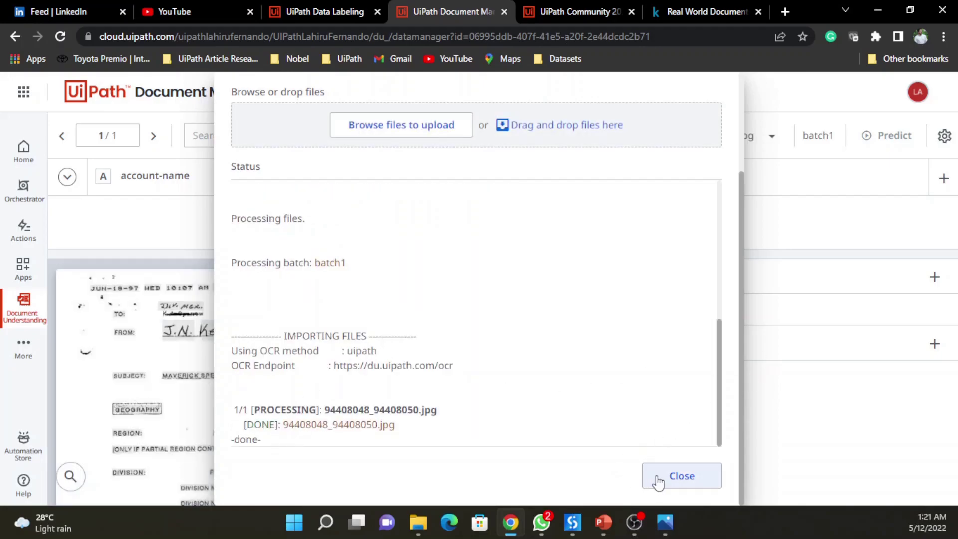
left_click(681, 476)
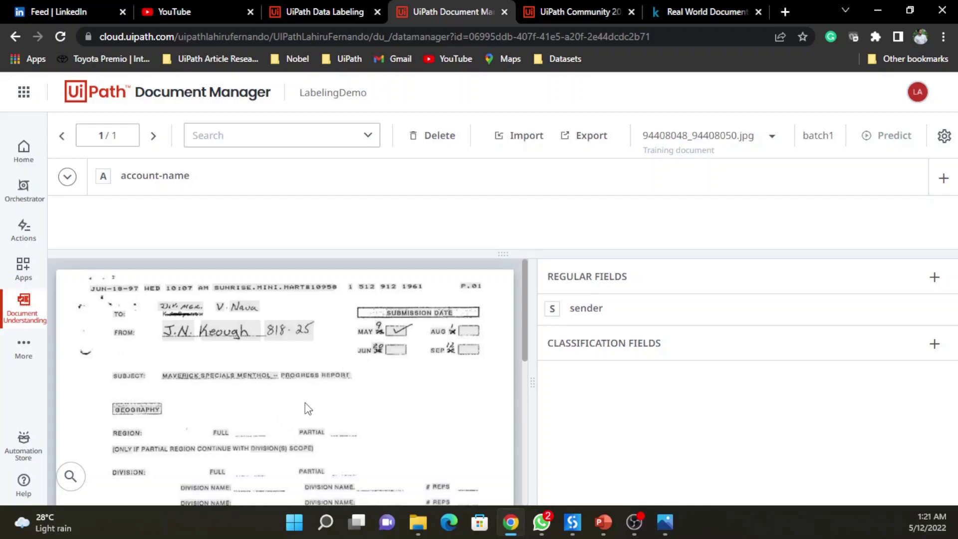
scroll(263, 439, "down", 2)
left_click_drag(280, 301, 349, 338)
scroll(324, 347, "up", 2)
left_click_drag(323, 305, 170, 358)
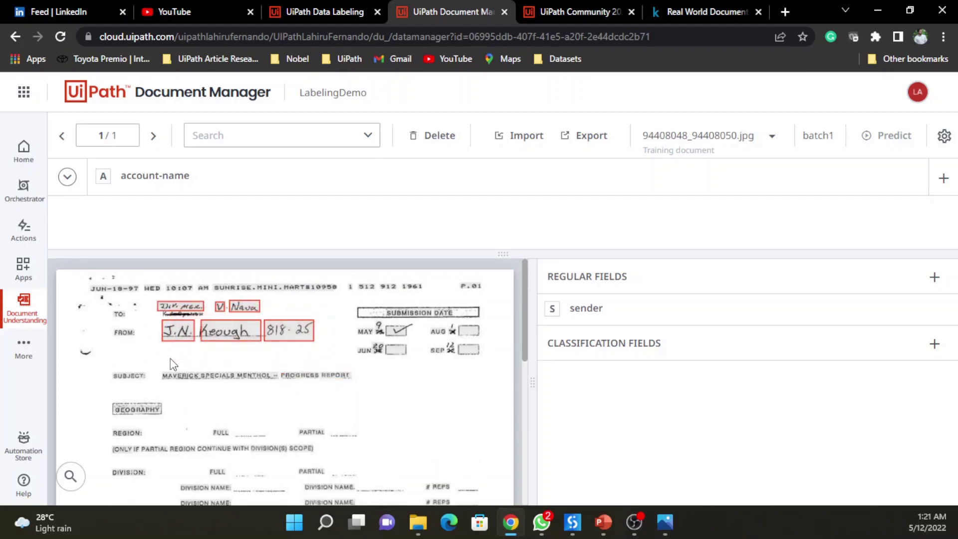
left_click(309, 360)
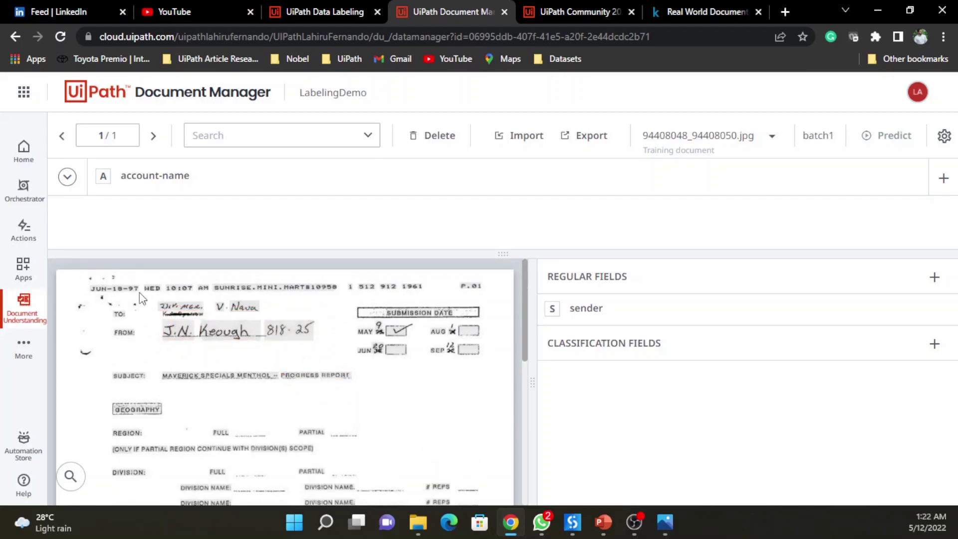
Step: Label the handwritten words on the TO line as sender and the first account table entry, 7-11 Corp., as account-name
left_click_drag(151, 297, 277, 313)
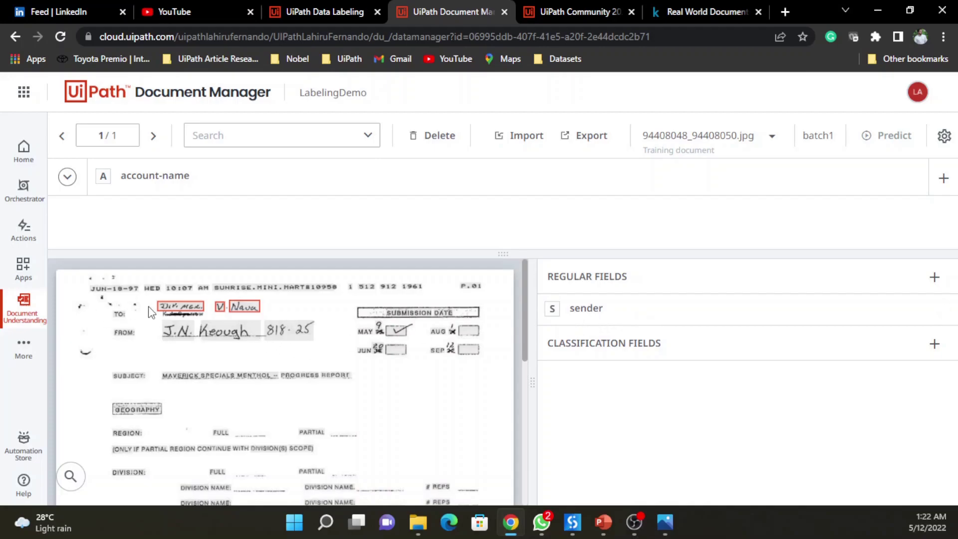
left_click(552, 318)
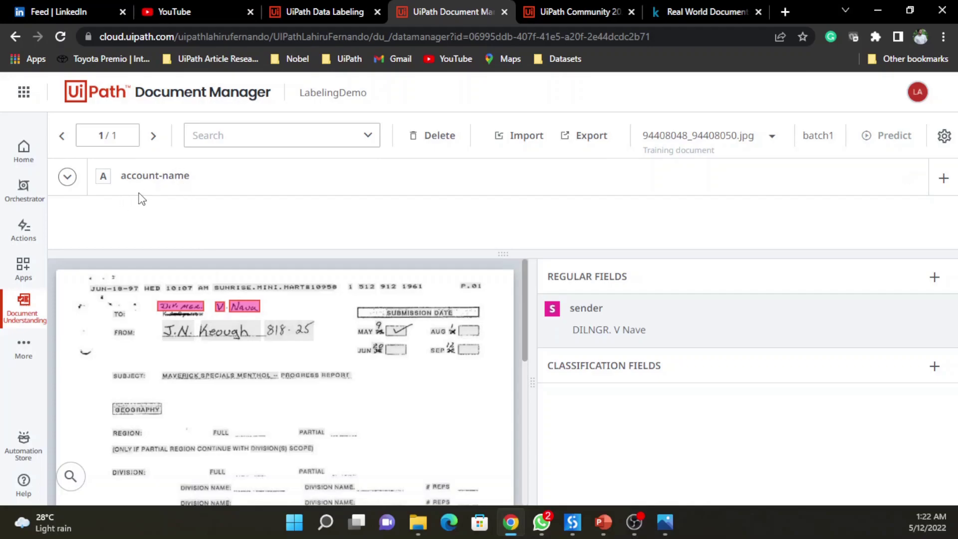
scroll(259, 359, "down", 5)
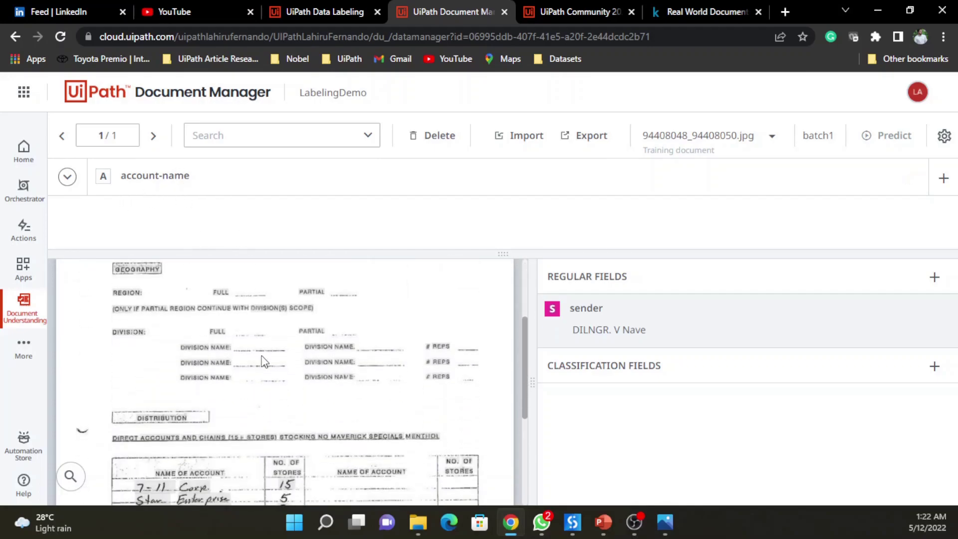
left_click_drag(112, 398, 231, 424)
left_click_drag(121, 413, 249, 418)
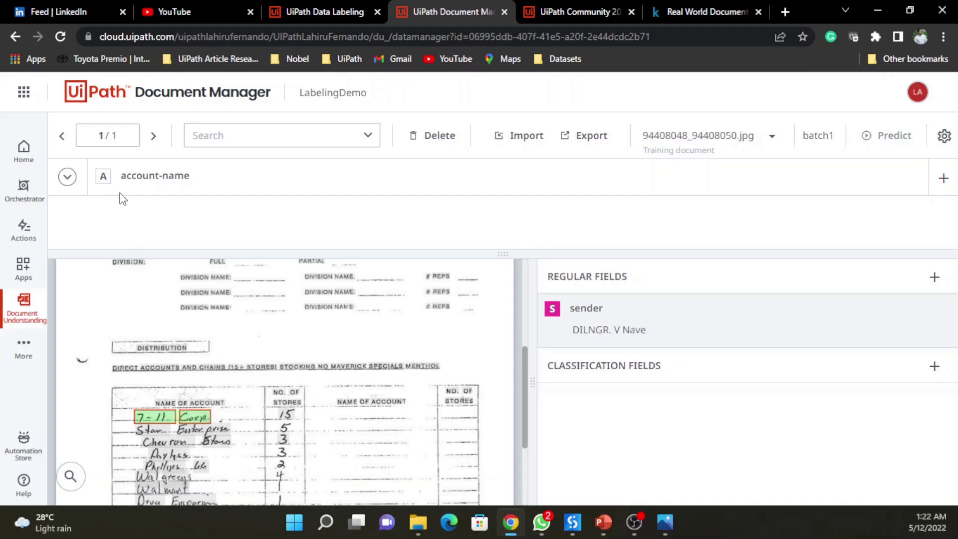
left_click(104, 181)
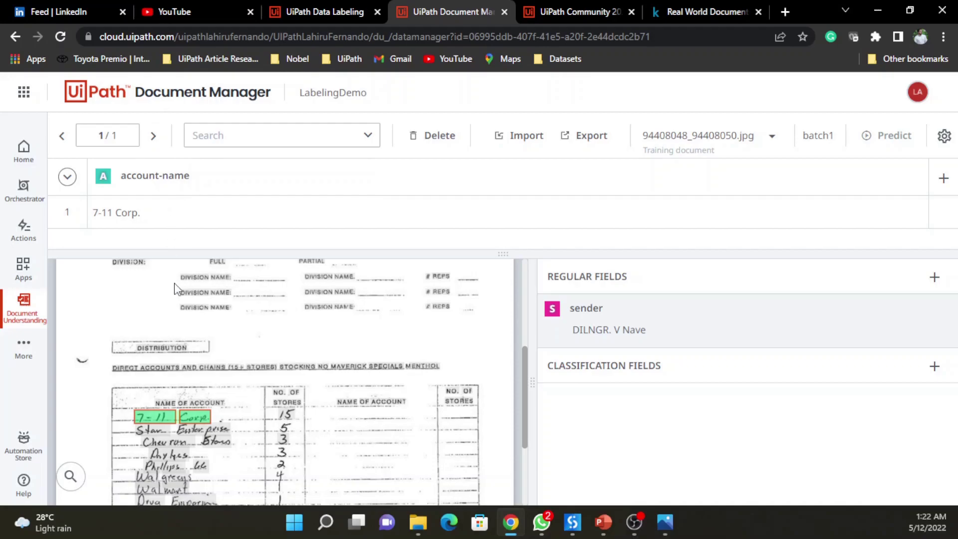
Step: Return to AI Center and open the DocumentData dataset to check its contents, endpoint and API key details
scroll(389, 315, "up", 5)
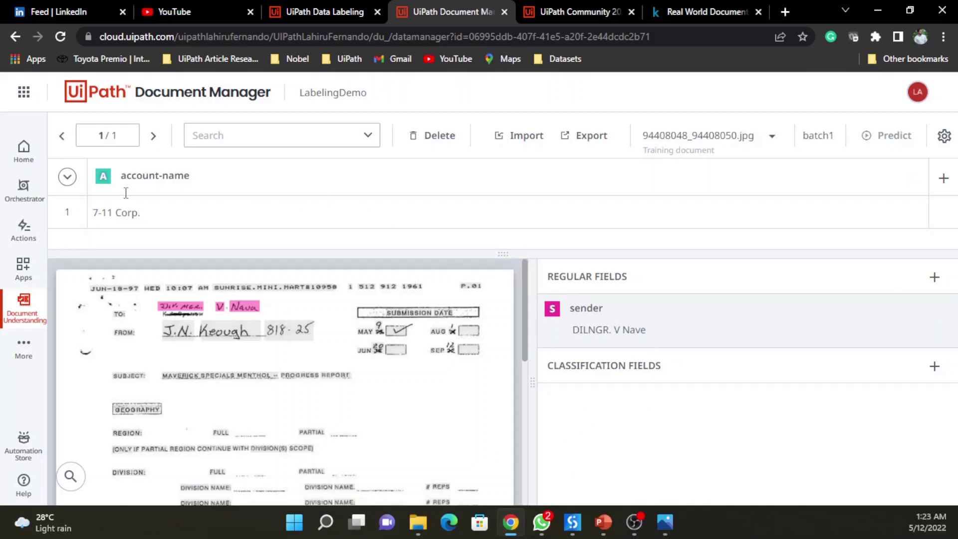
left_click(319, 14)
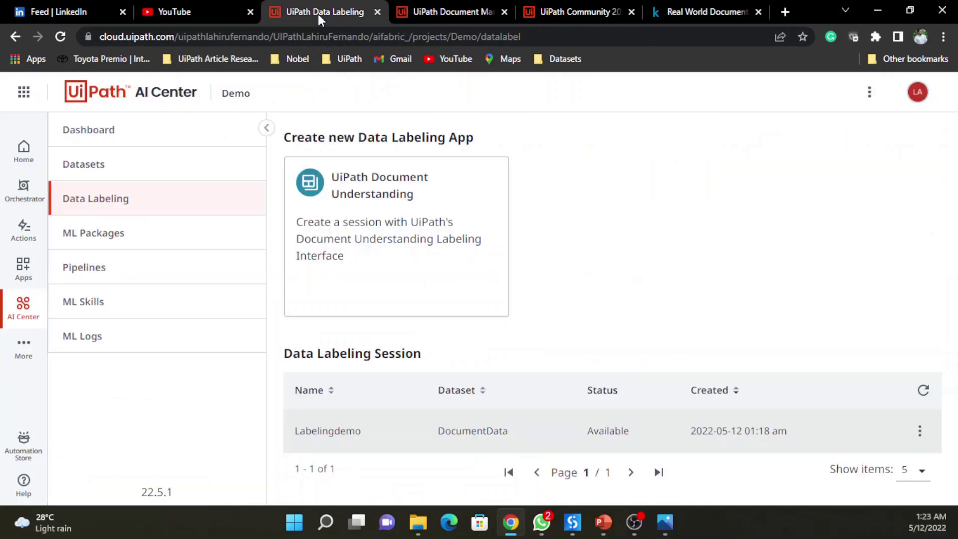
left_click(135, 175)
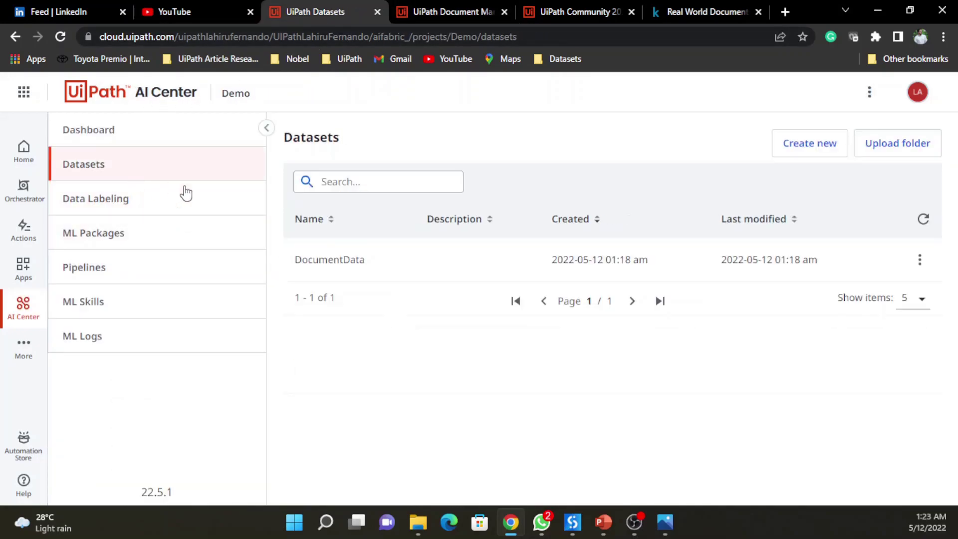
left_click(366, 258)
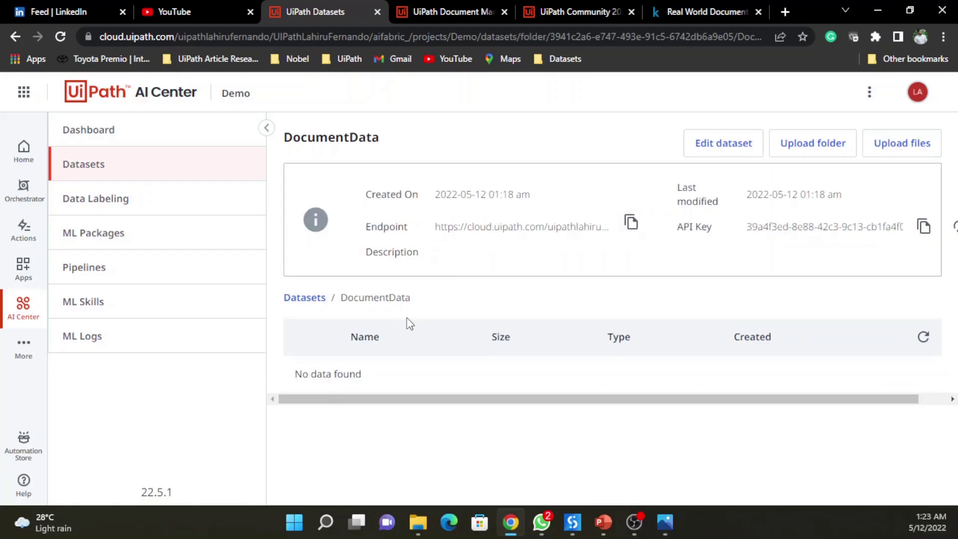
Step: Switch to UiPath Studio and add a Train Extractors Scope activity after the Train Classifiers Scope in the ClassifyAndExtract workflow
left_click(581, 530)
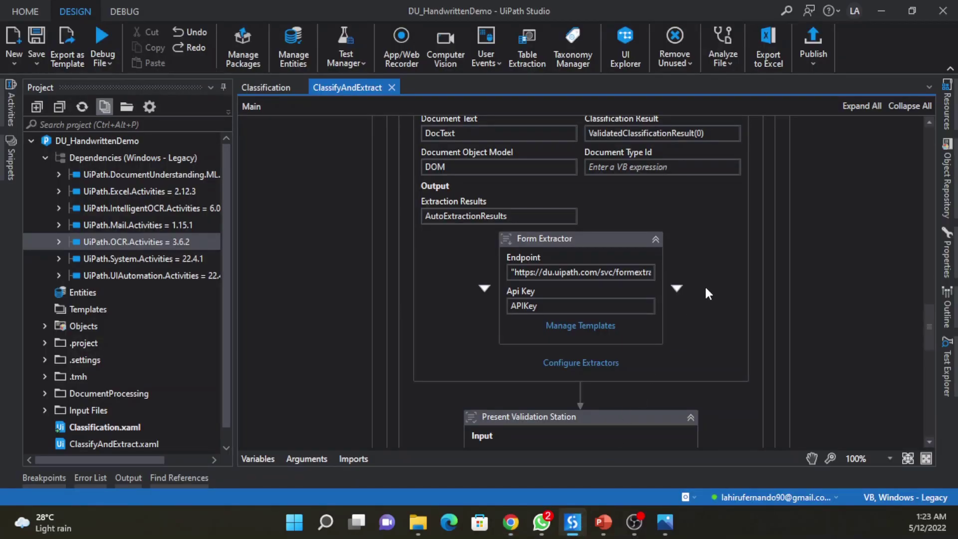
scroll(706, 288, "down", 10)
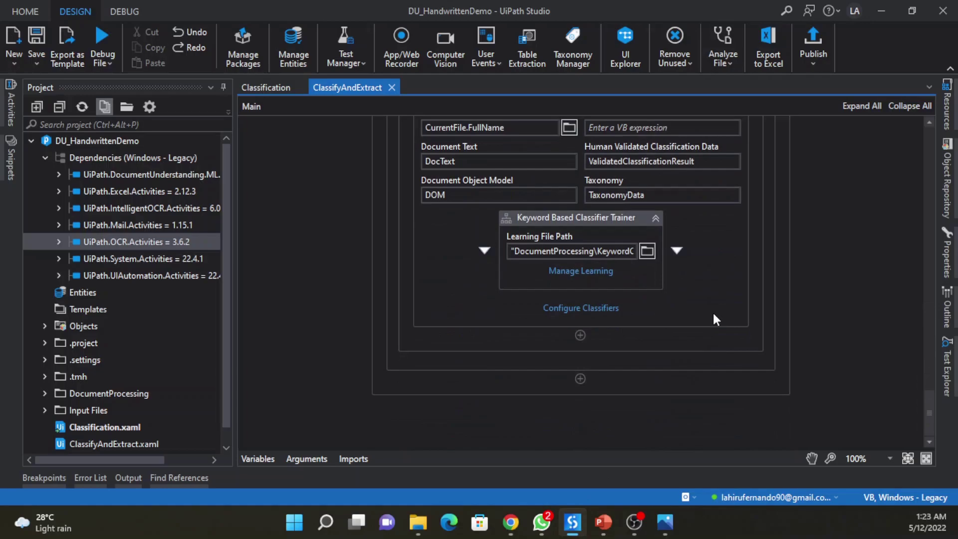
scroll(714, 319, "up", 2)
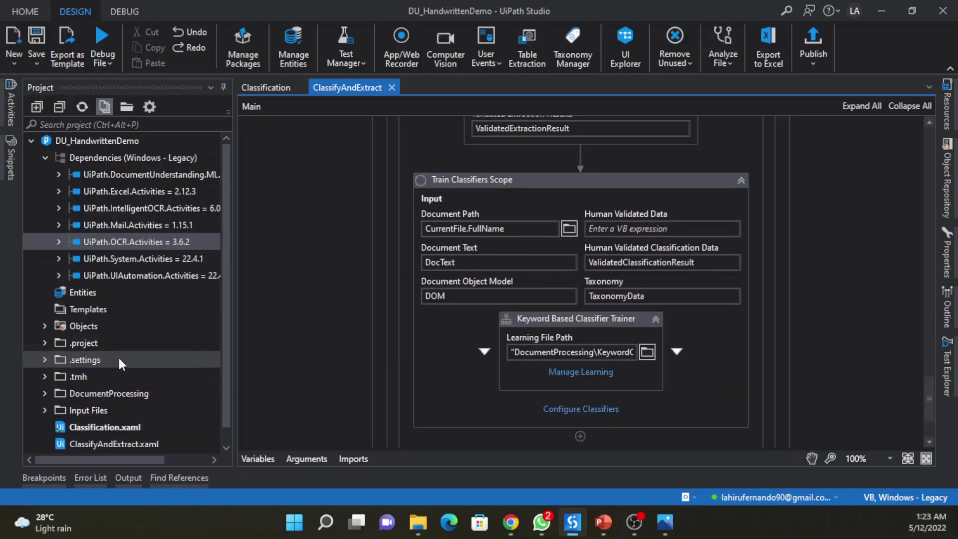
left_click(10, 108)
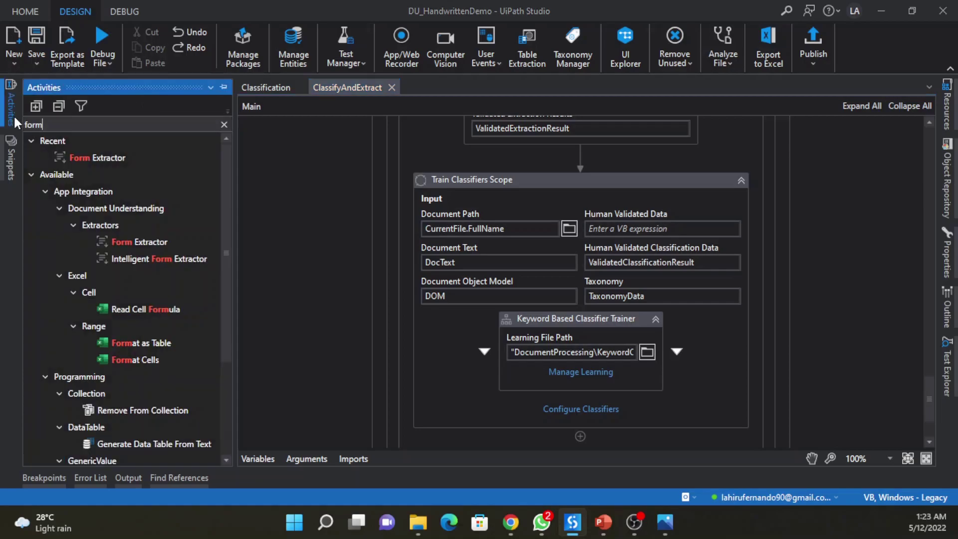
left_click(105, 126)
key("ctrl+a")
type("train ex")
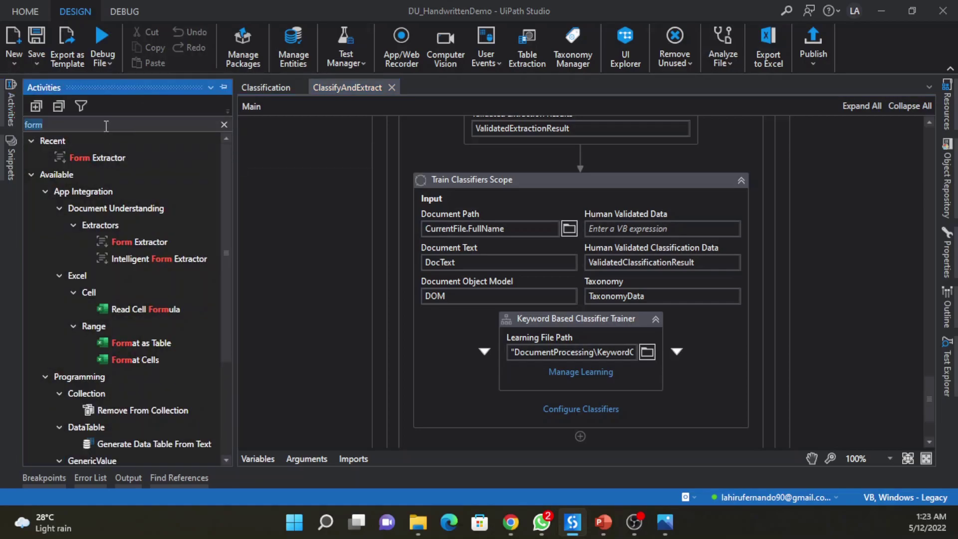
type("t")
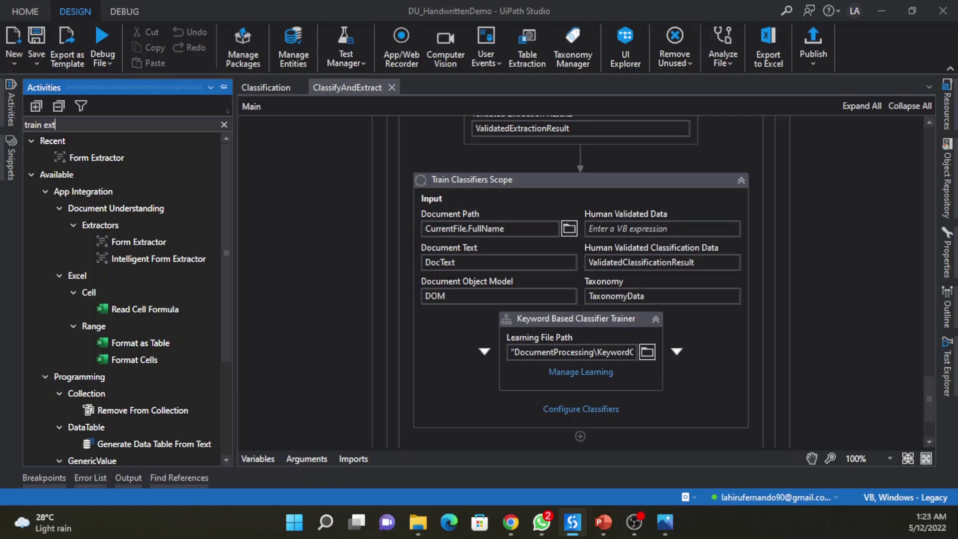
left_click_drag(172, 200, 523, 349)
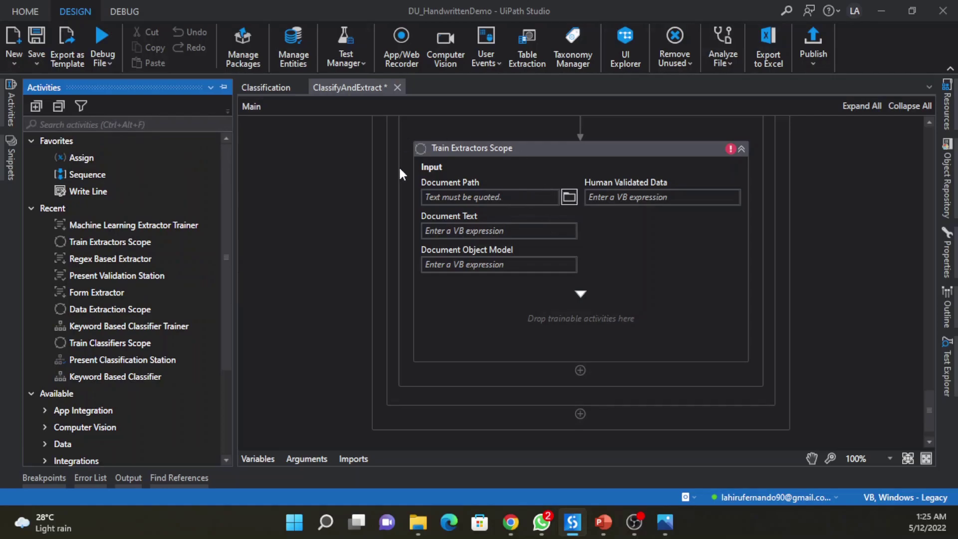
Step: Add a Machine Learning Extractor Trainer inside the Train Extractors Scope and dismiss its Get Capabilities dialog
left_click(143, 125)
type("machine")
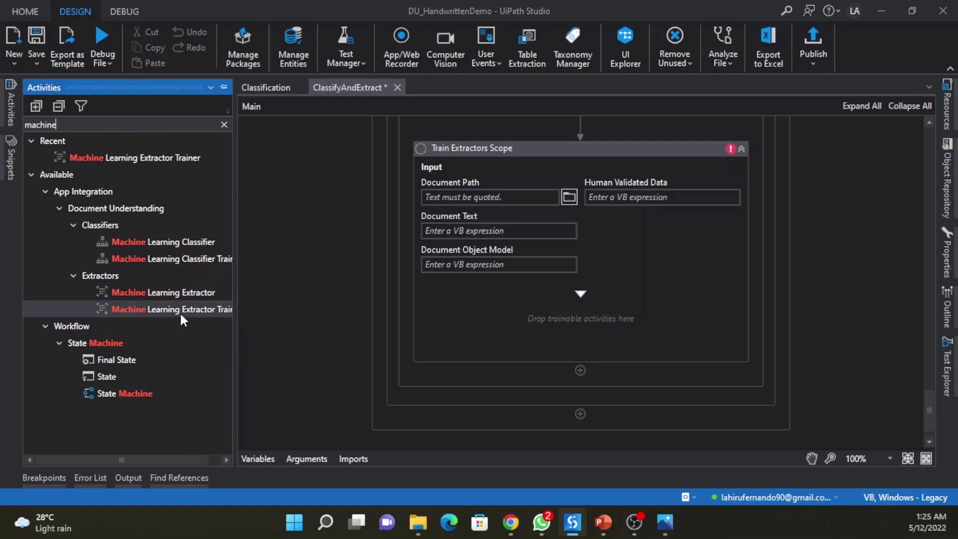
left_click_drag(168, 309, 581, 296)
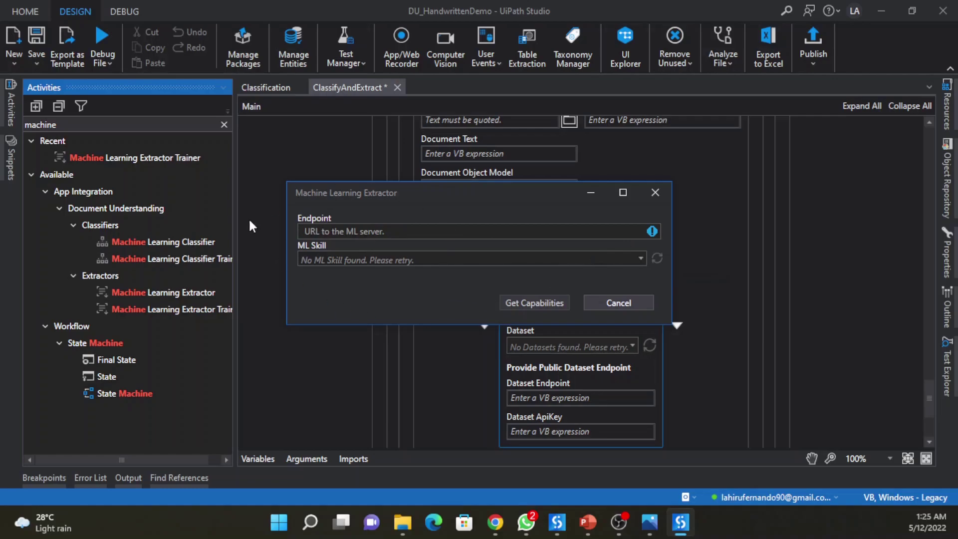
left_click(635, 304)
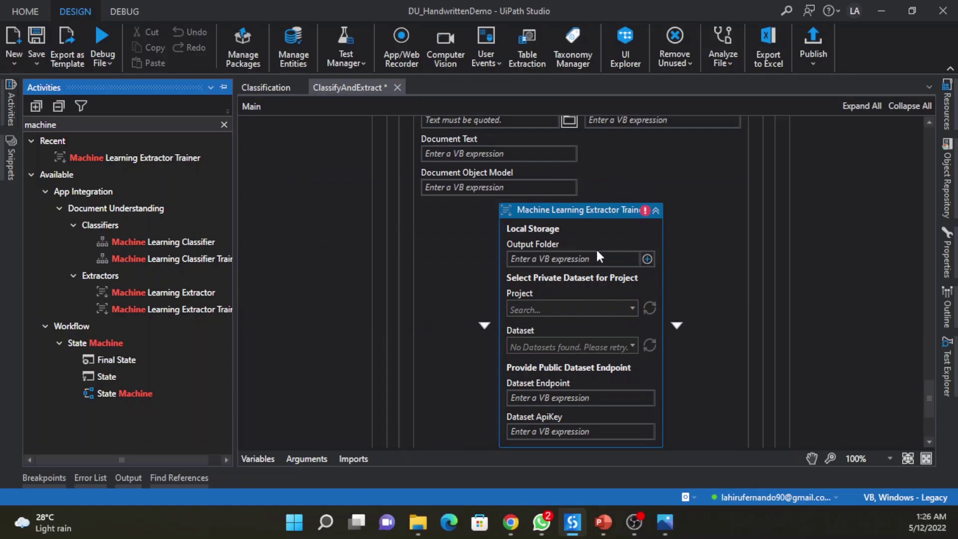
Step: Review the project, dataset and public endpoint settings of the Machine Learning Extractor Trainer, and the Train Classifiers Scope above it
scroll(603, 325, "down", 1)
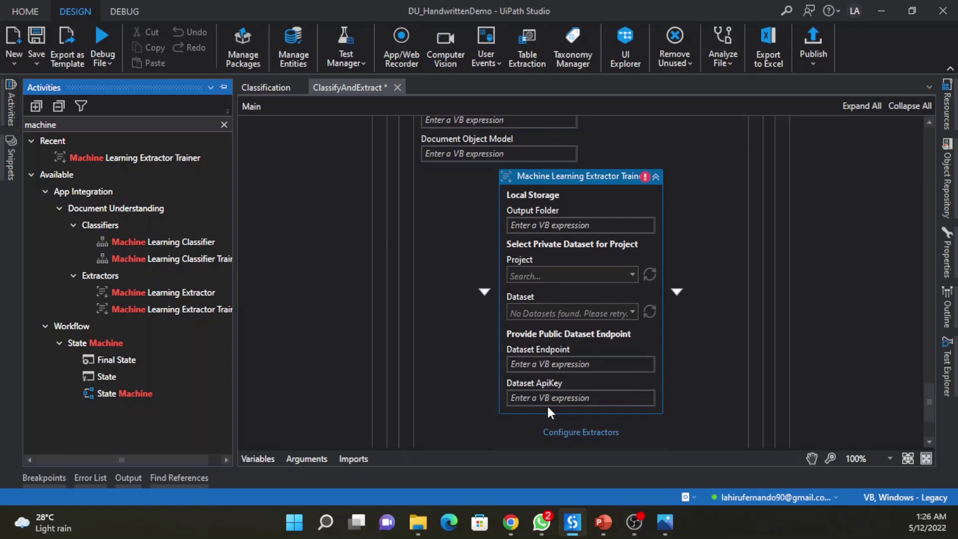
left_click(569, 360)
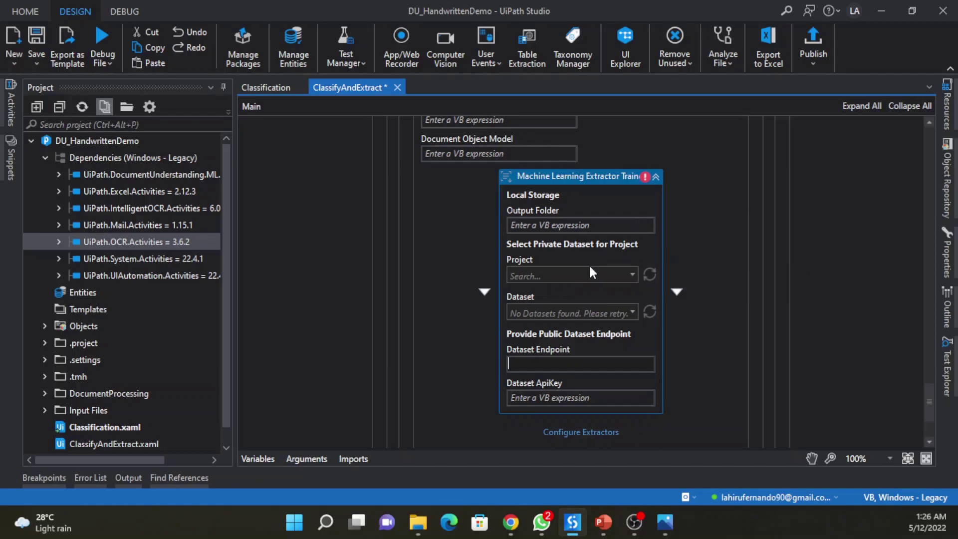
left_click(627, 344)
scroll(630, 381, "up", 10)
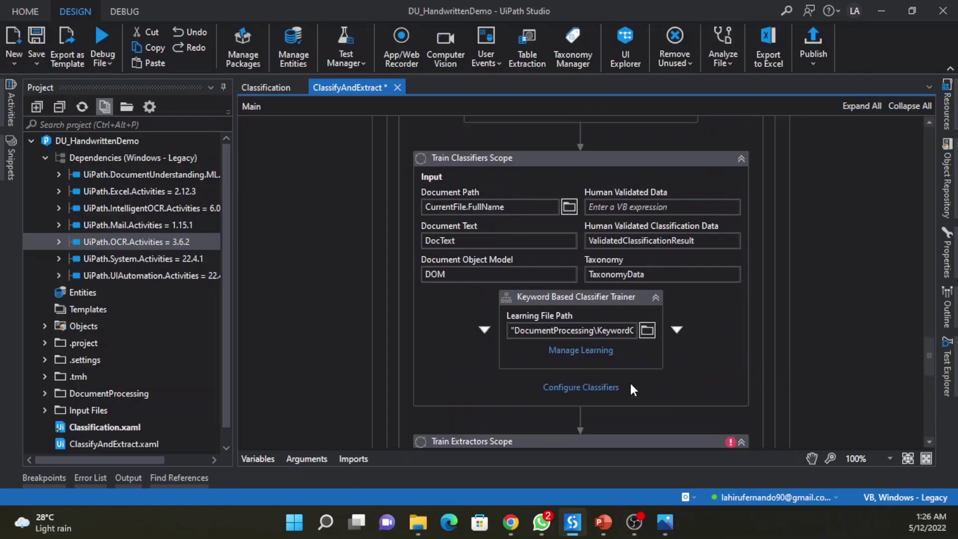